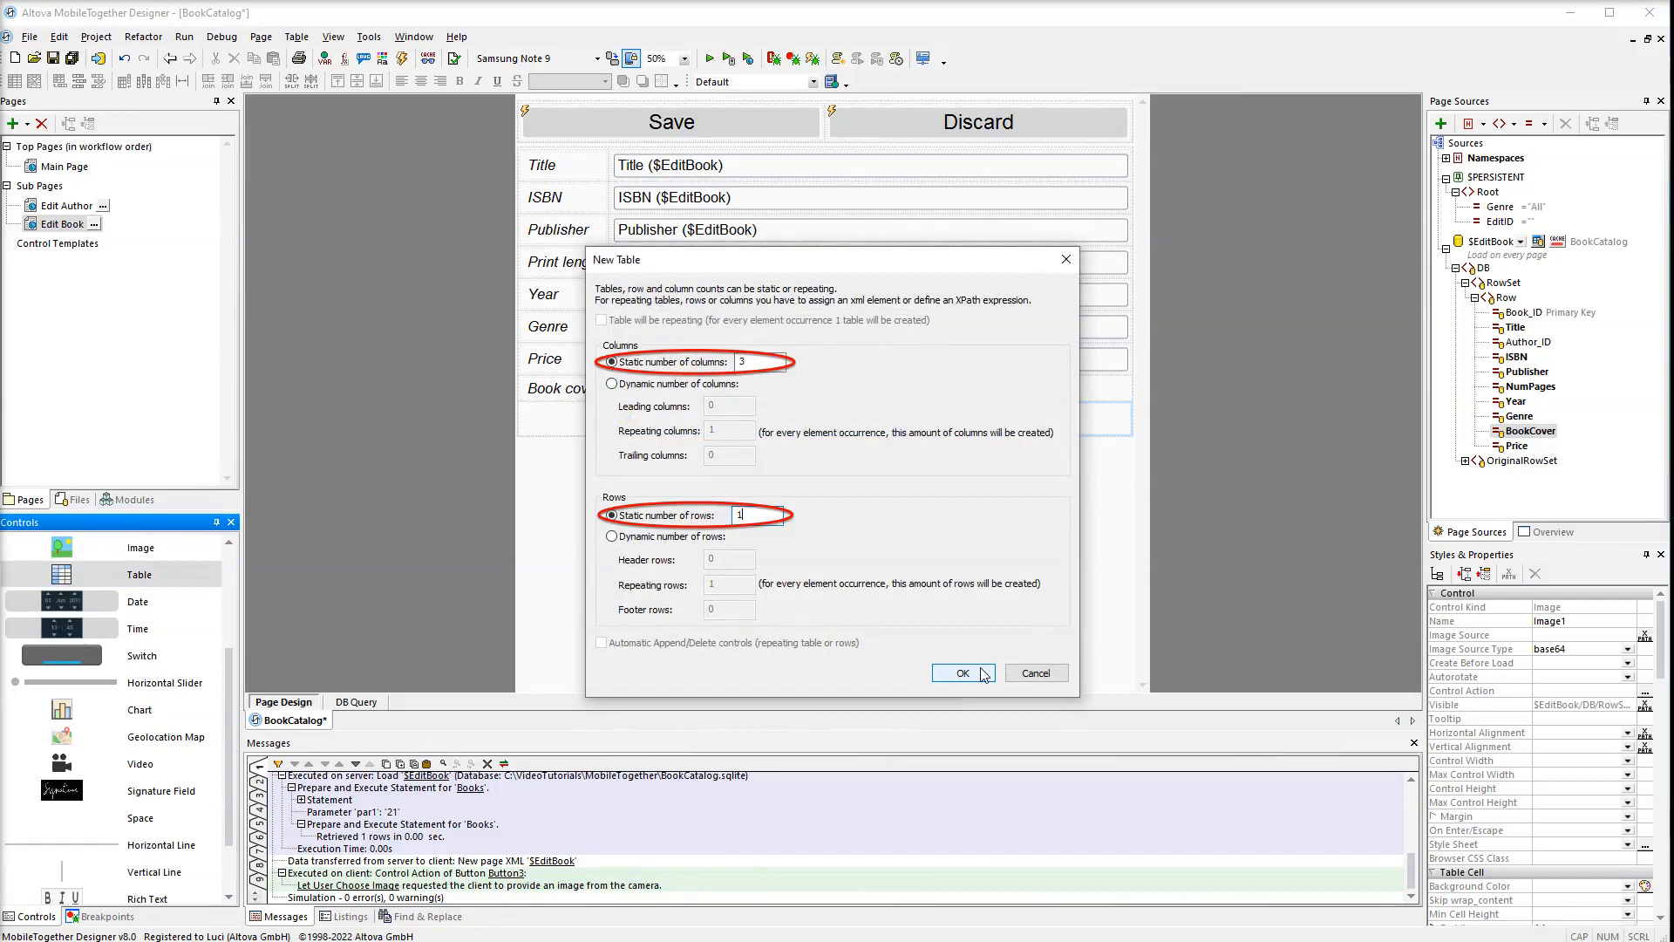
- Insert the static three-column, one-row table beside the Book cover label and put a button labelled Camera in its first cell
left_click(963, 673)
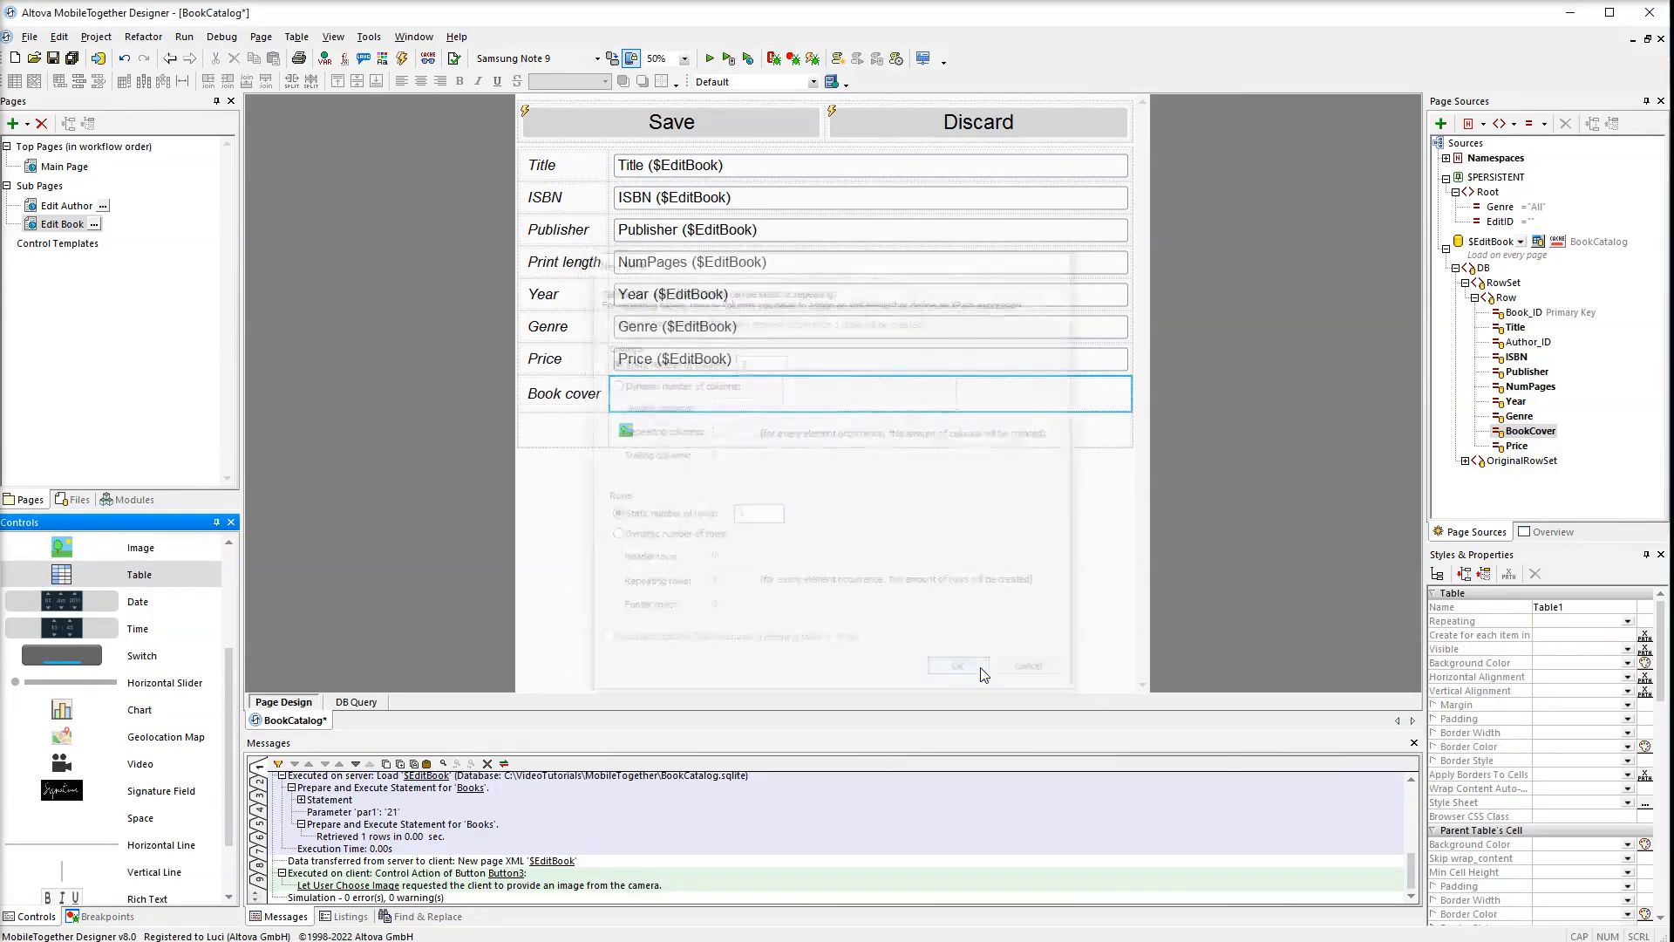
scroll(197, 618, "up", 3)
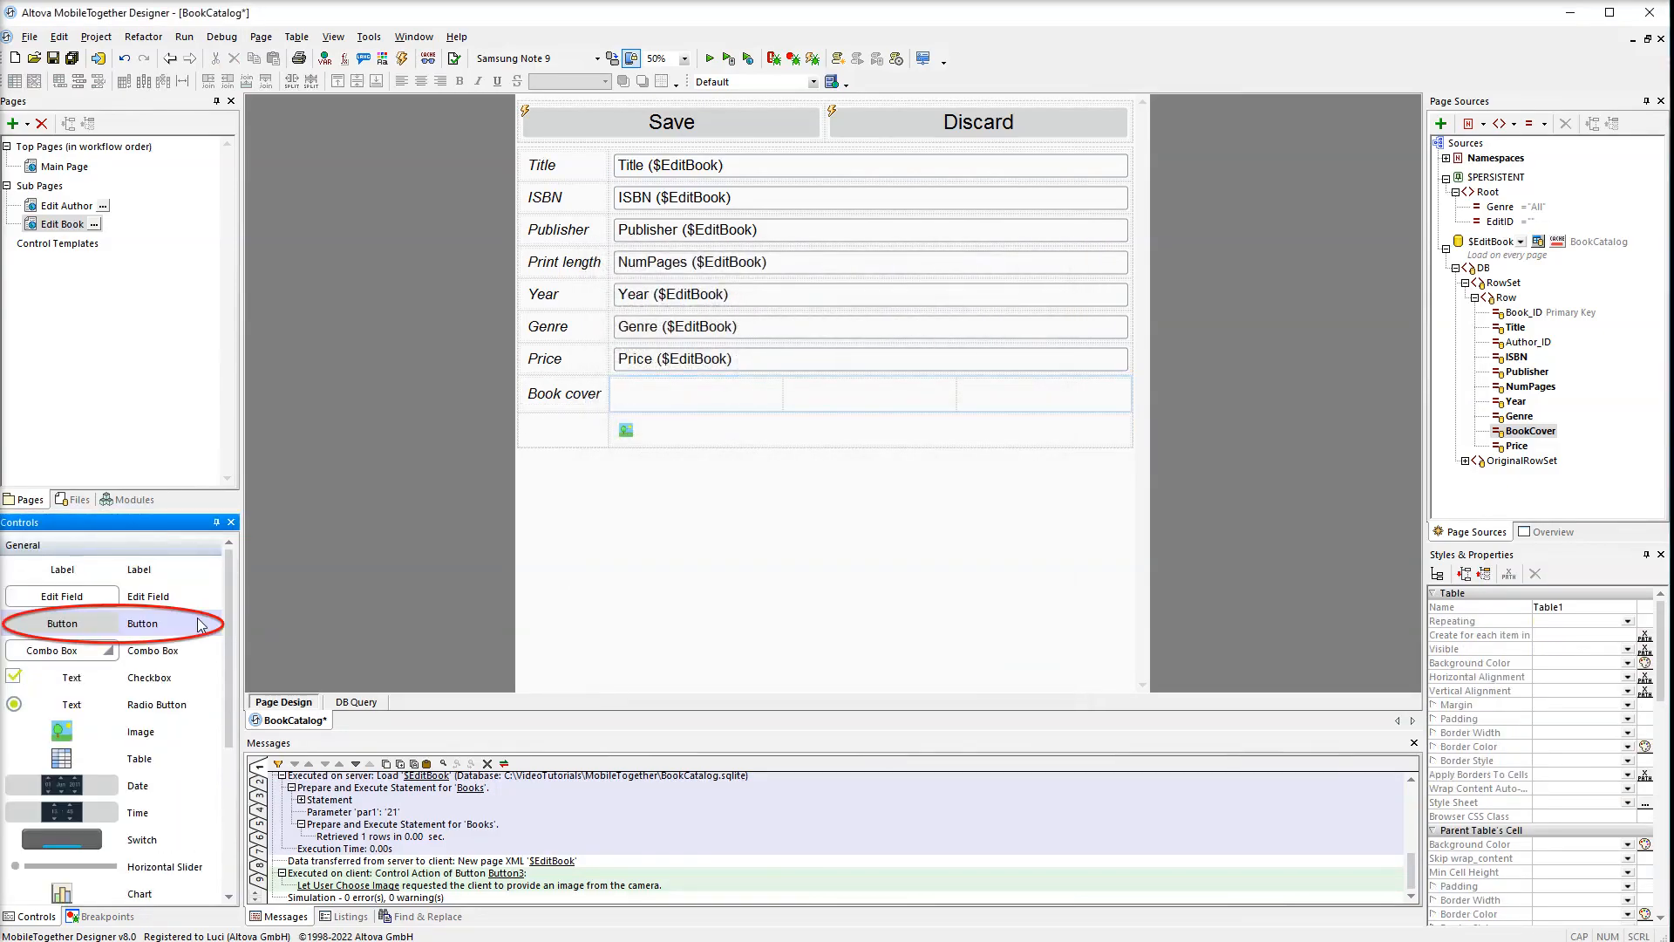
left_click_drag(197, 623, 673, 392)
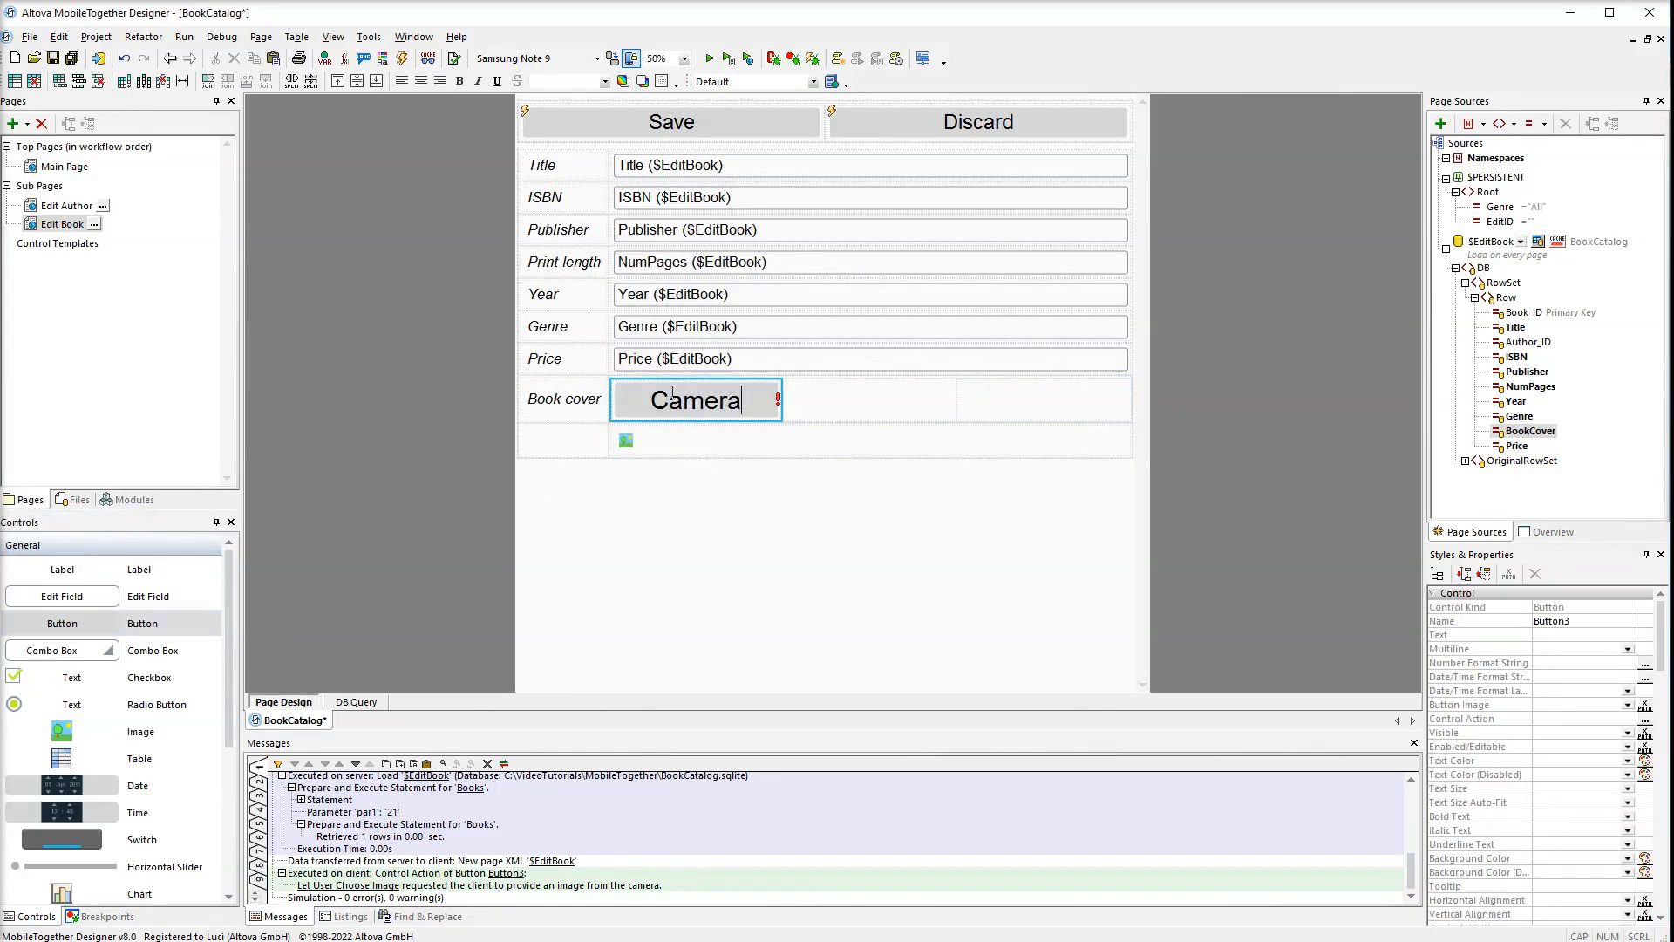
type("Camera")
- Add buttons labelled Gallery and Clear to the remaining table cells and set the text size of all three buttons to small
left_click(200, 614)
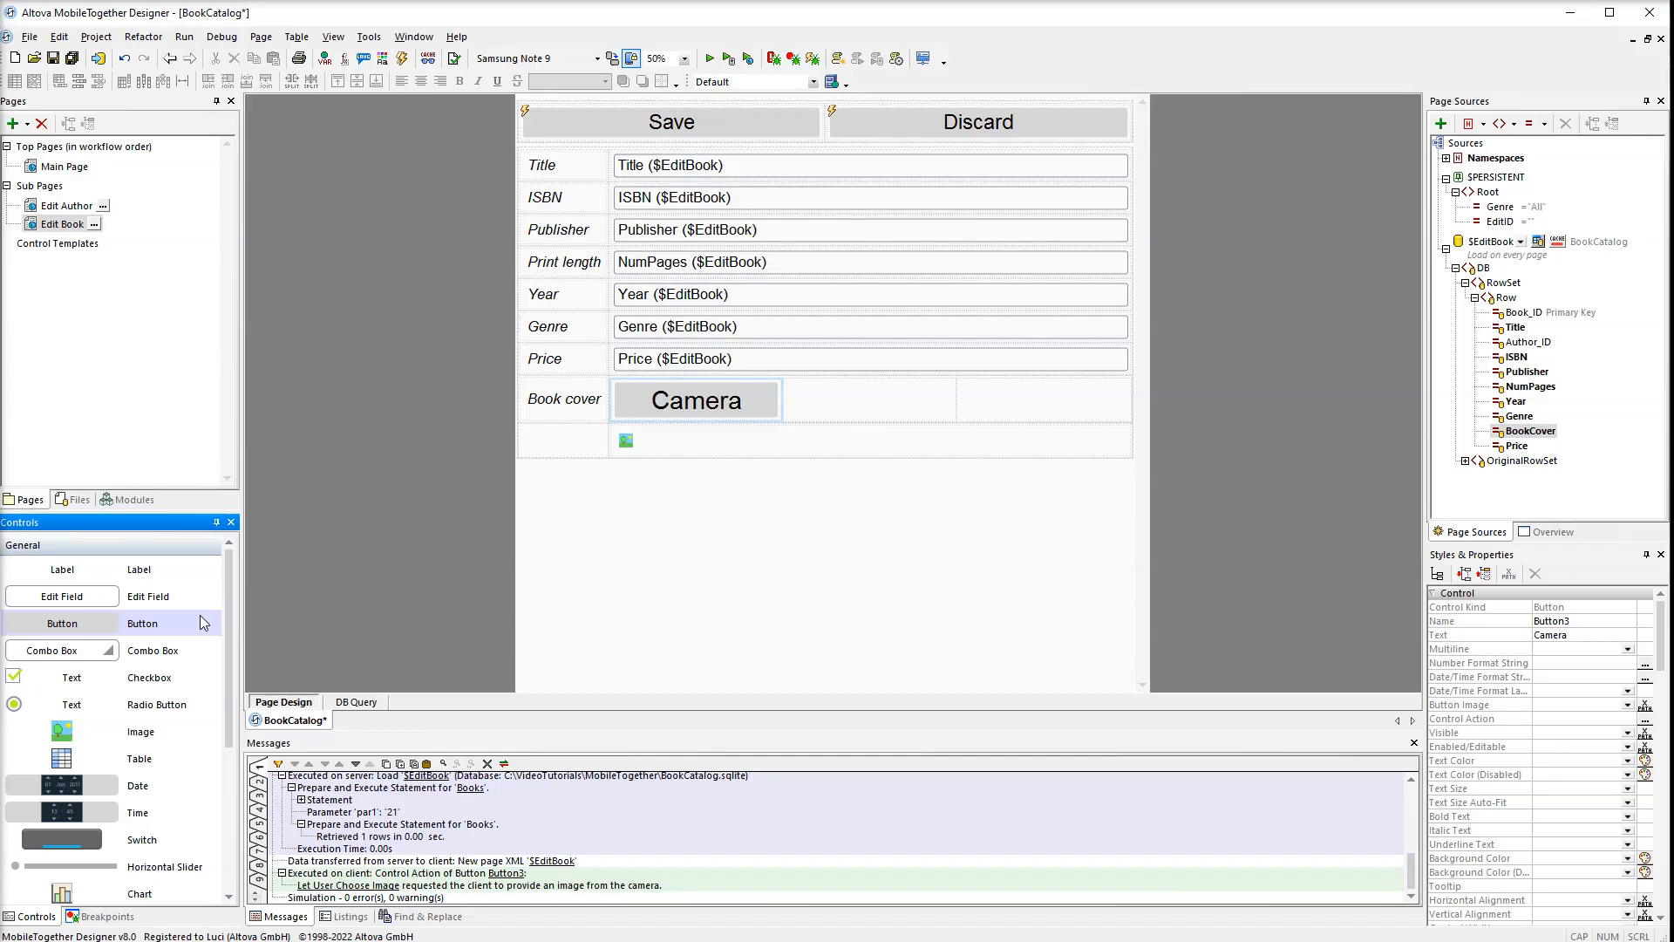
left_click_drag(201, 615, 837, 398)
type("Gallery")
left_click_drag(201, 623, 1033, 404)
type("Clear")
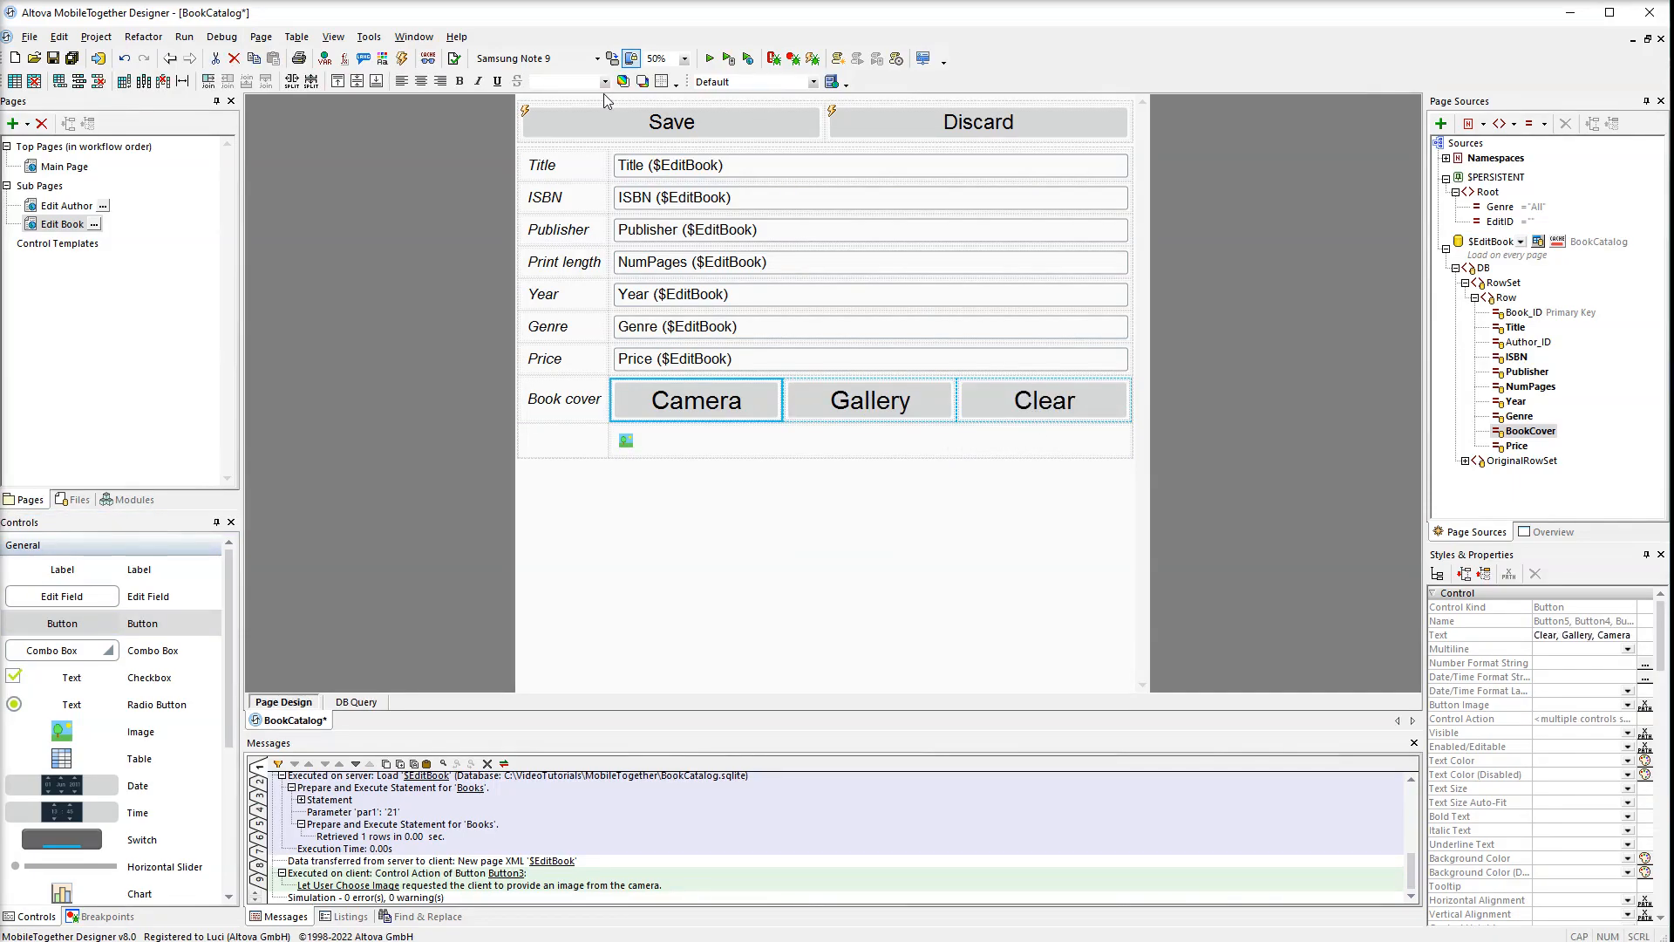
left_click(604, 81)
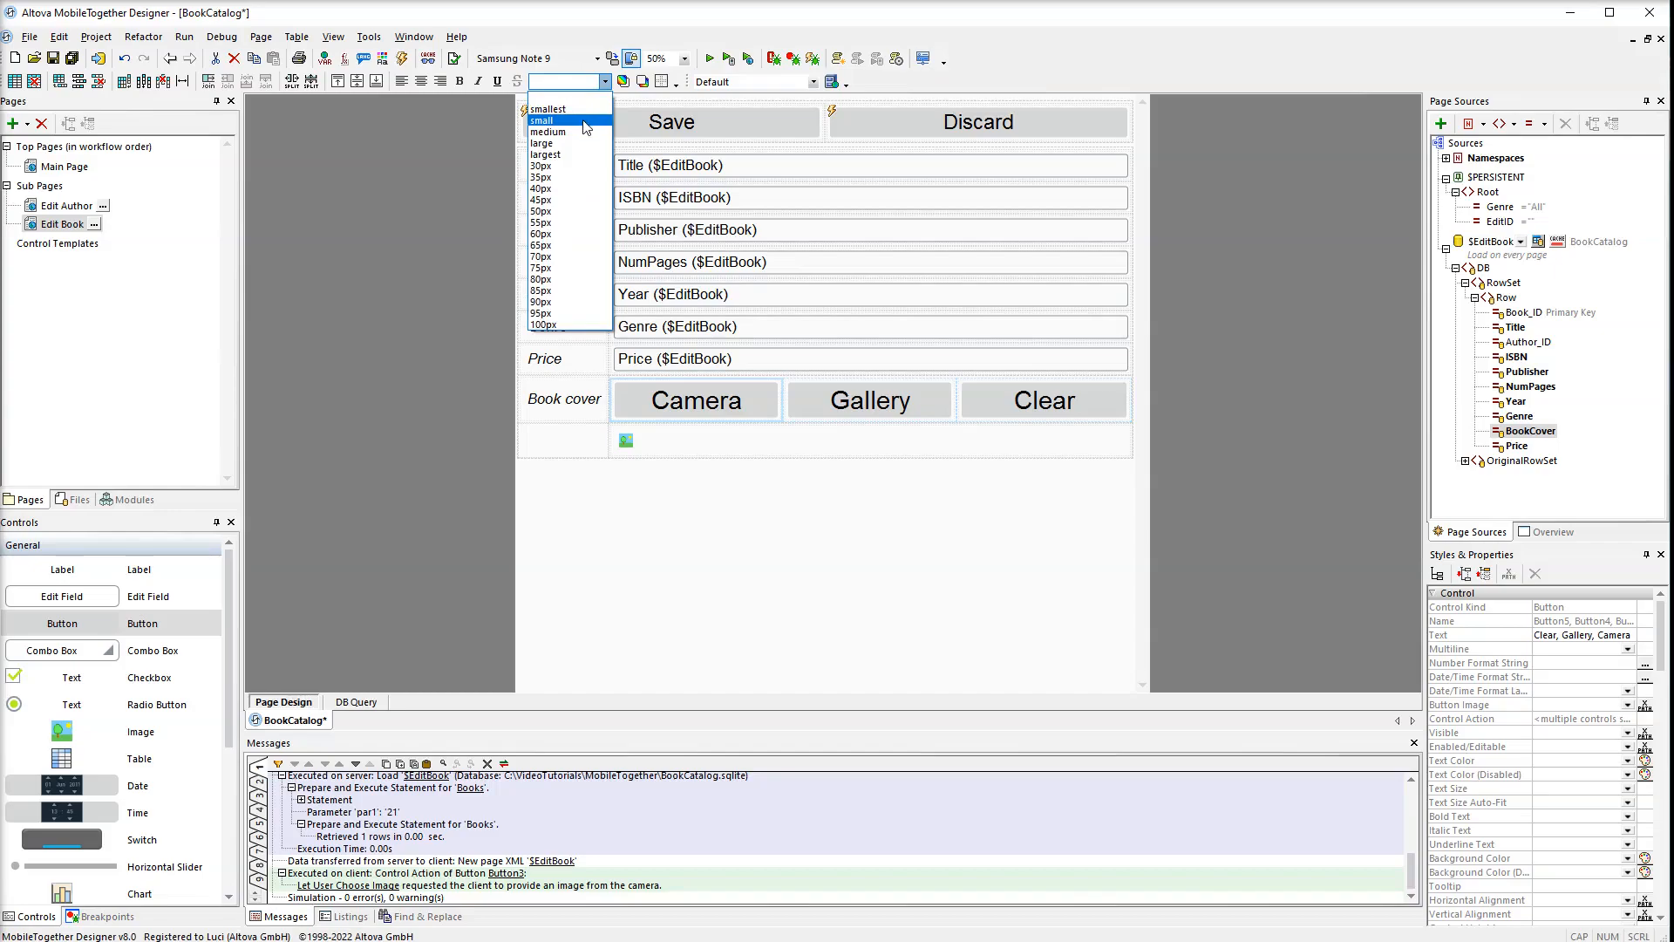
left_click(567, 121)
- Add a child attribute named EditImage to the Root element of the $PERSISTENT page source
left_click(1493, 192)
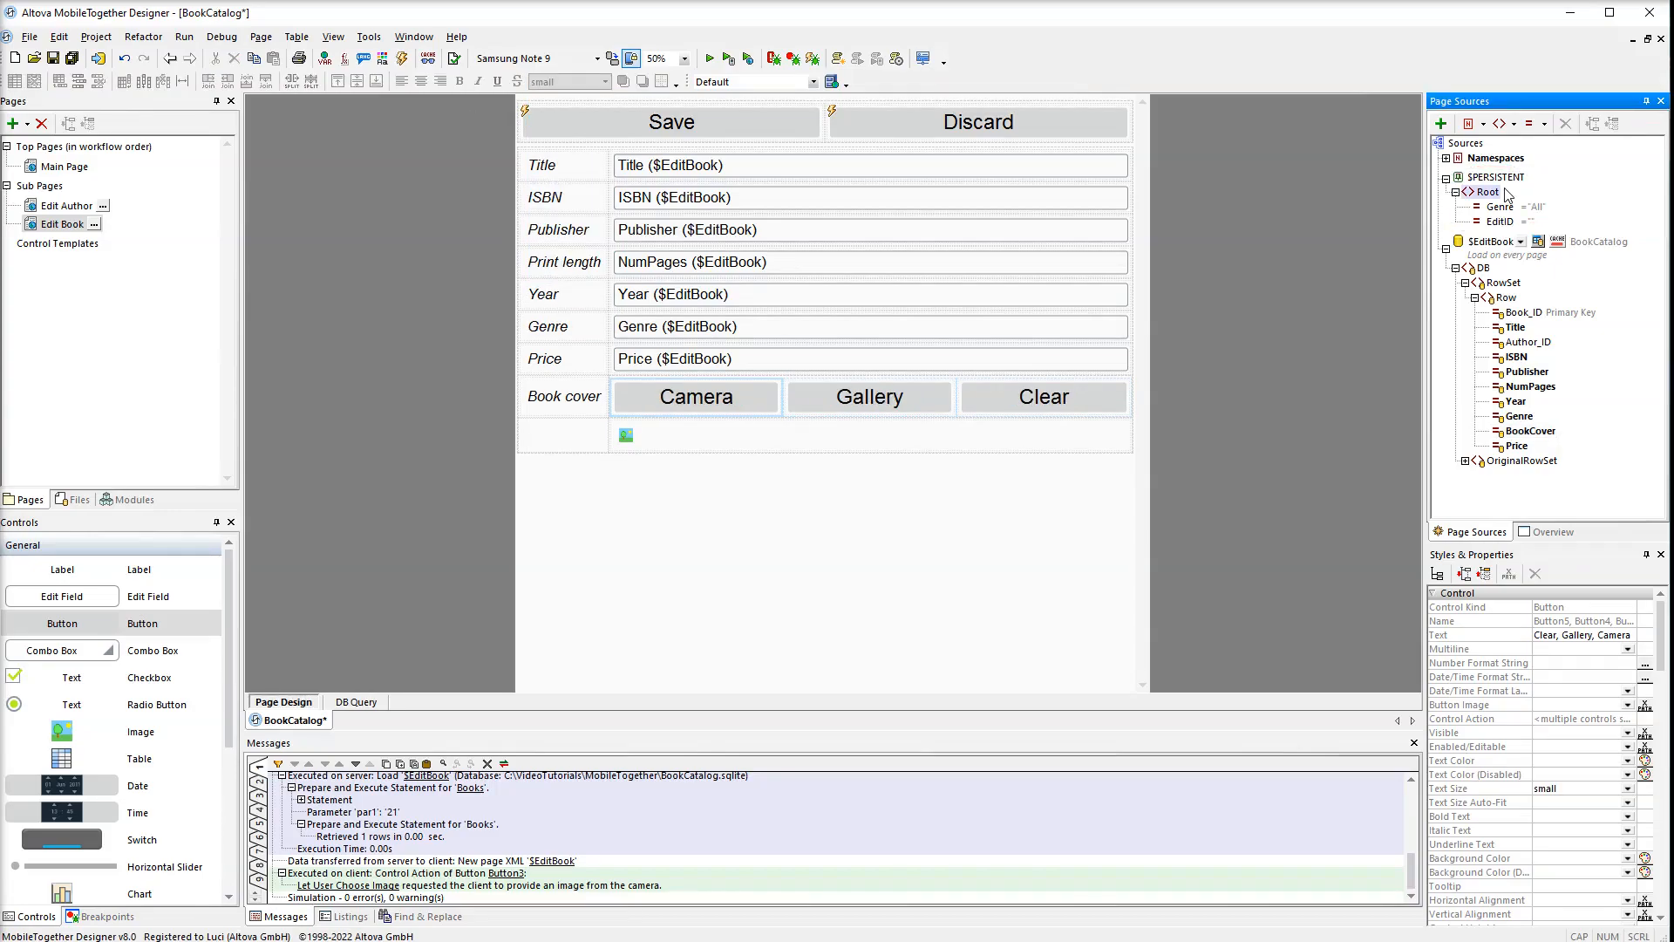
right_click(1505, 193)
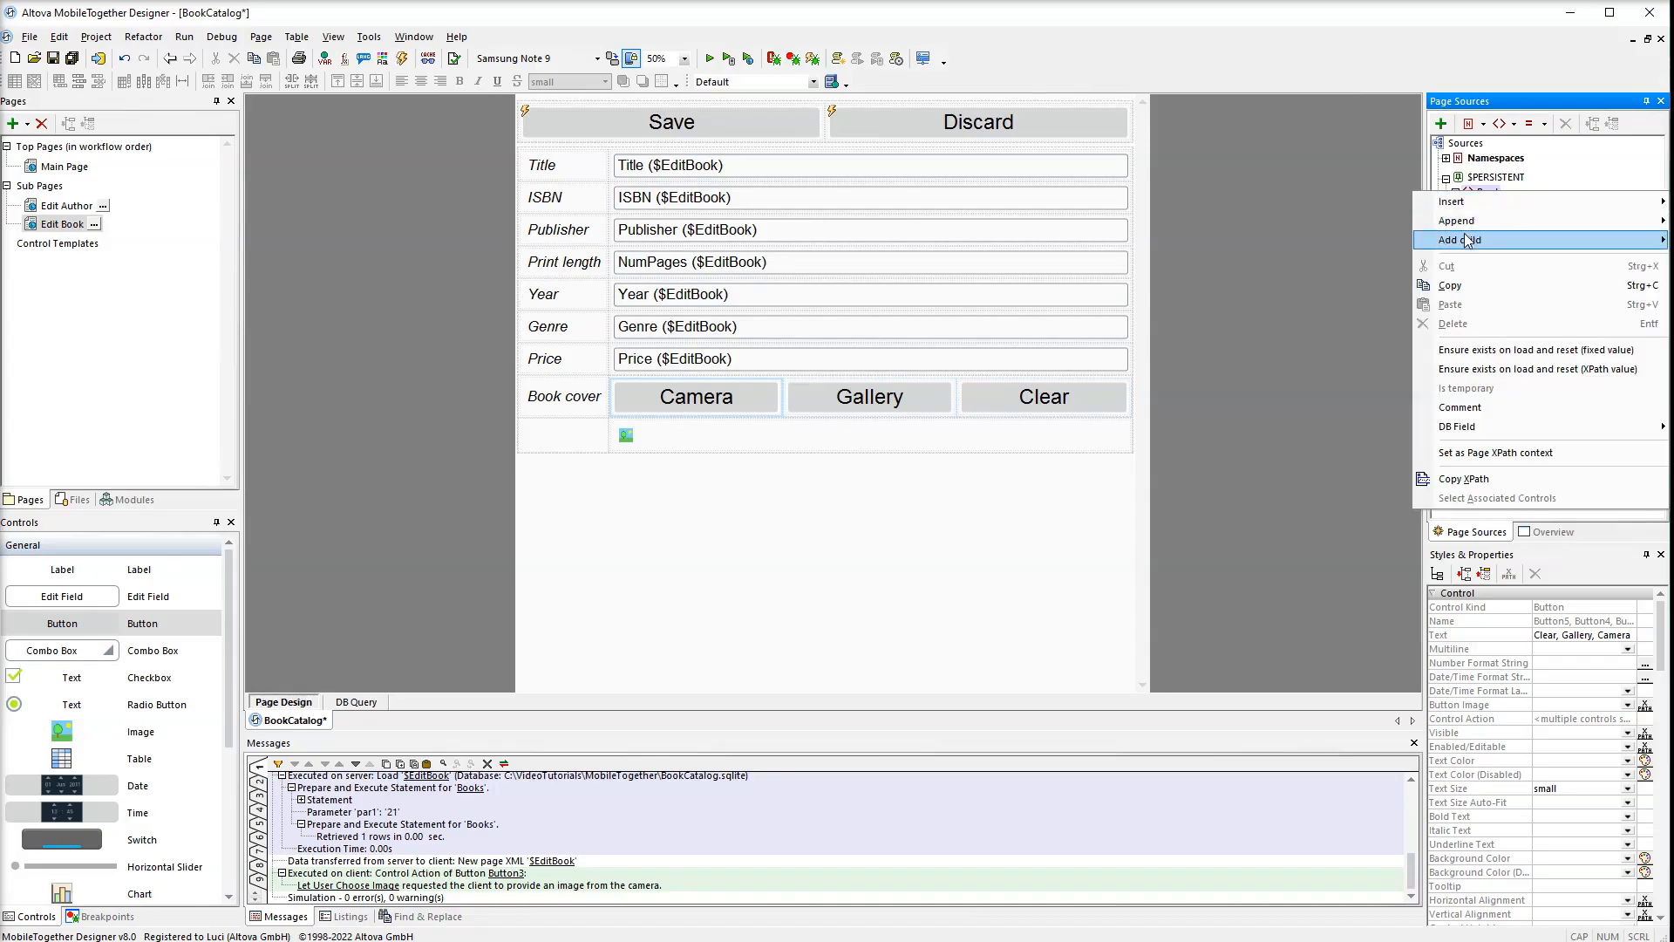
mouse_move(1467, 241)
left_click(1391, 234)
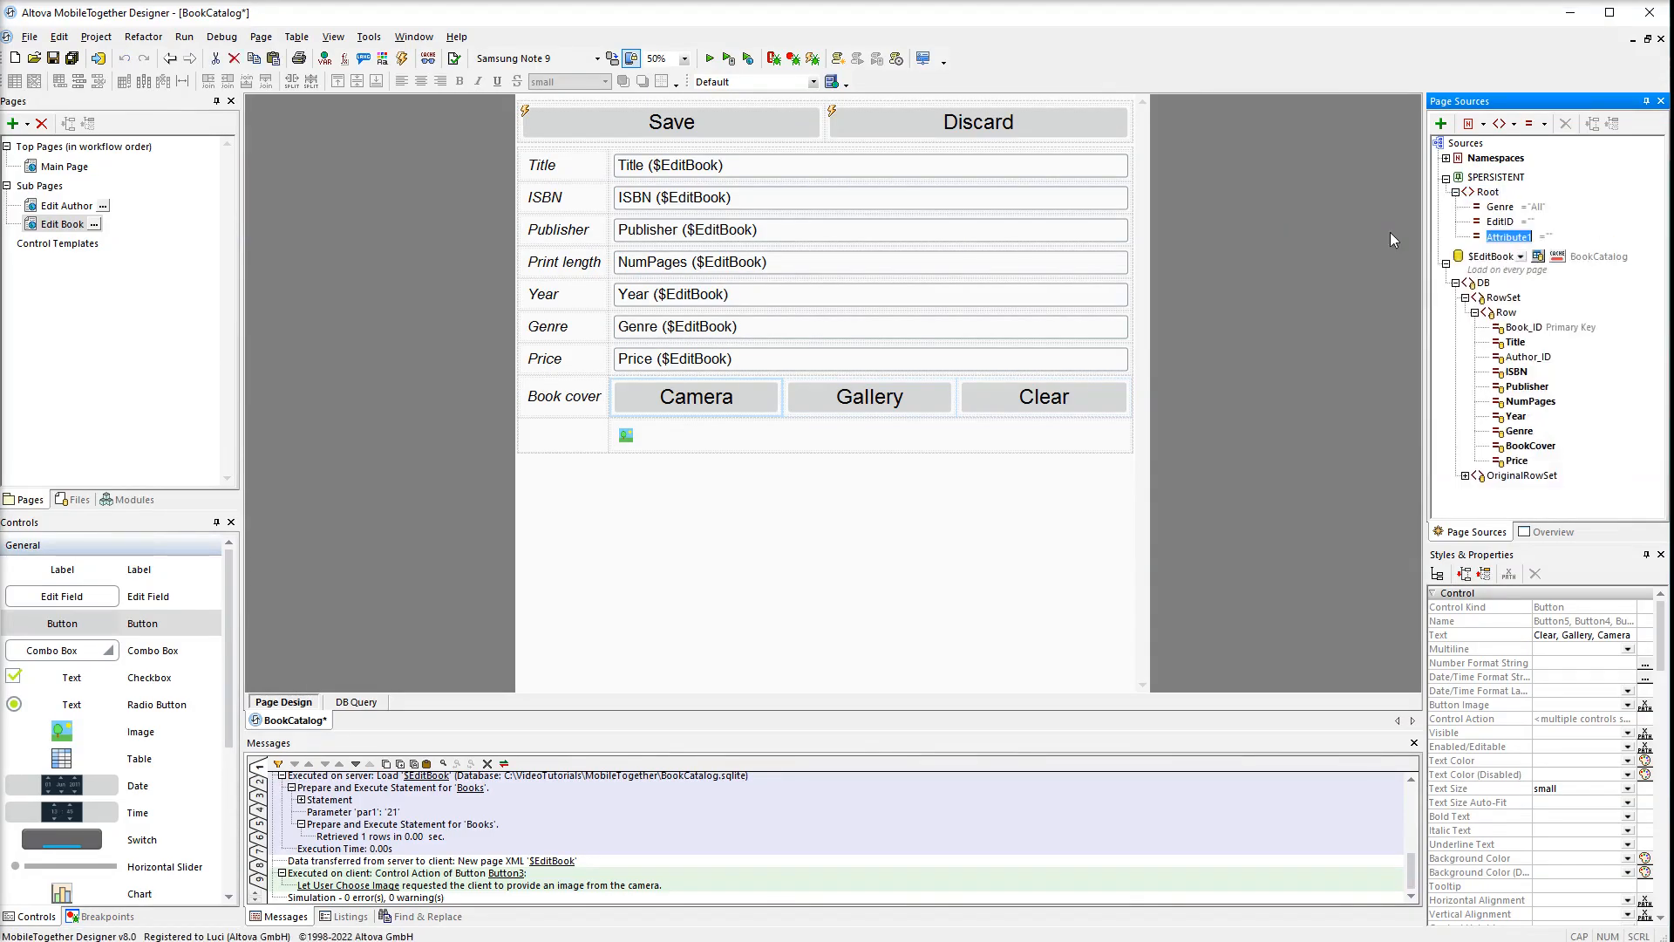
type("EditImage")
key("Return")
- Add a Let User Choose Image action to the Camera button's On Click event, with Camera as the image source
left_click(690, 471)
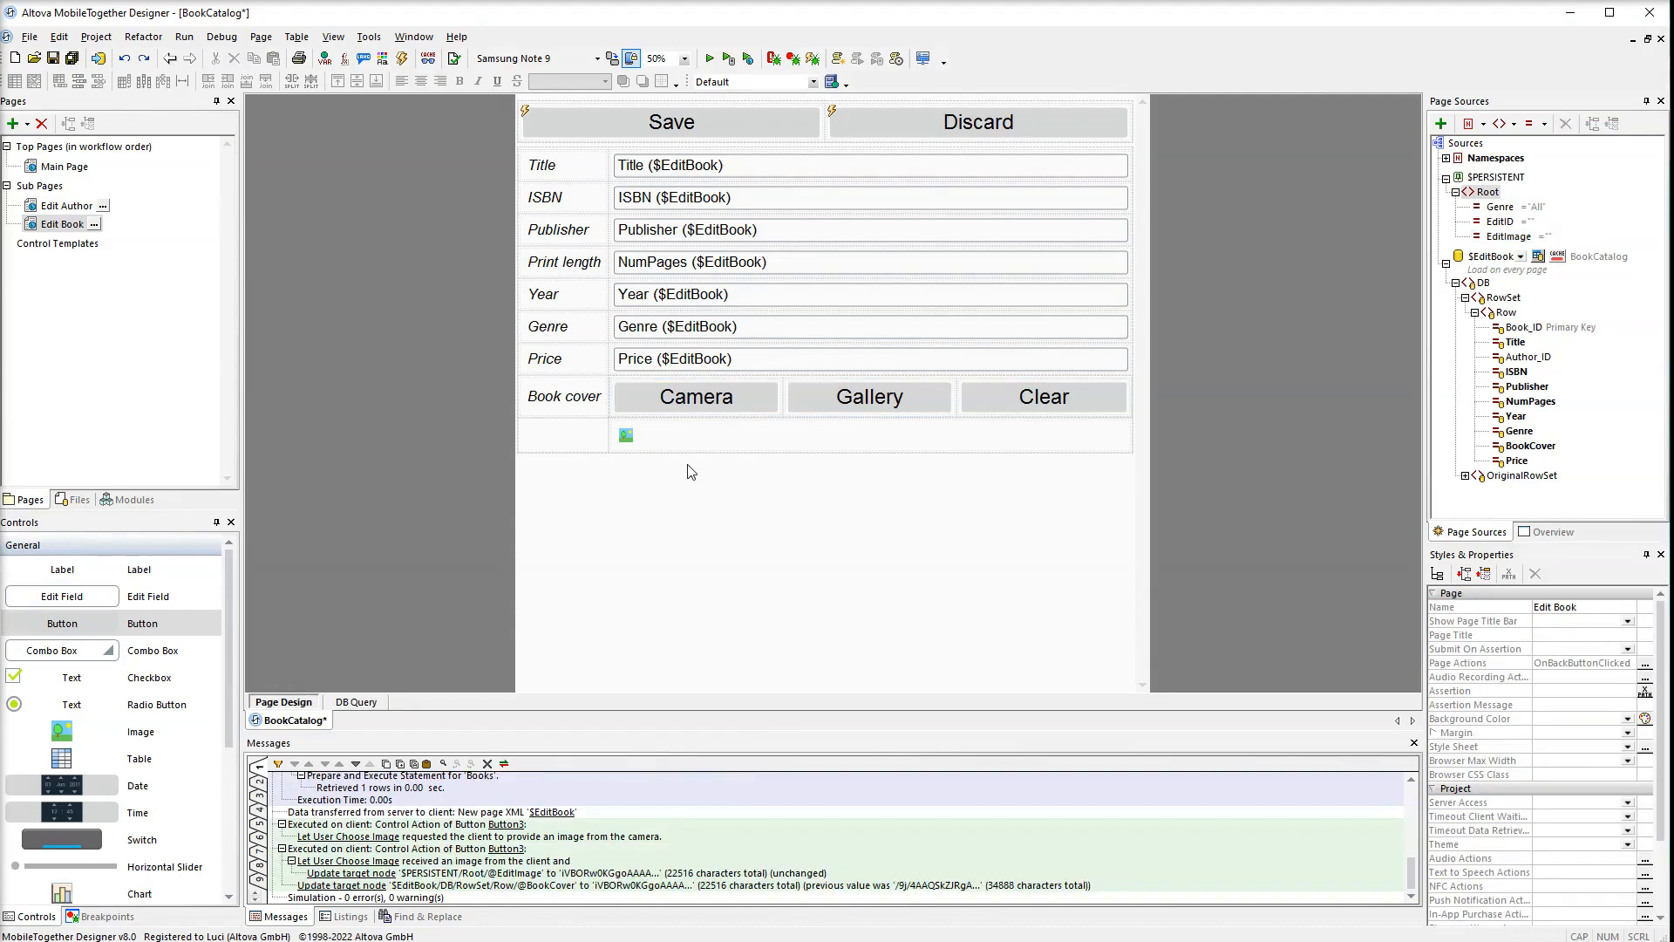
right_click(677, 396)
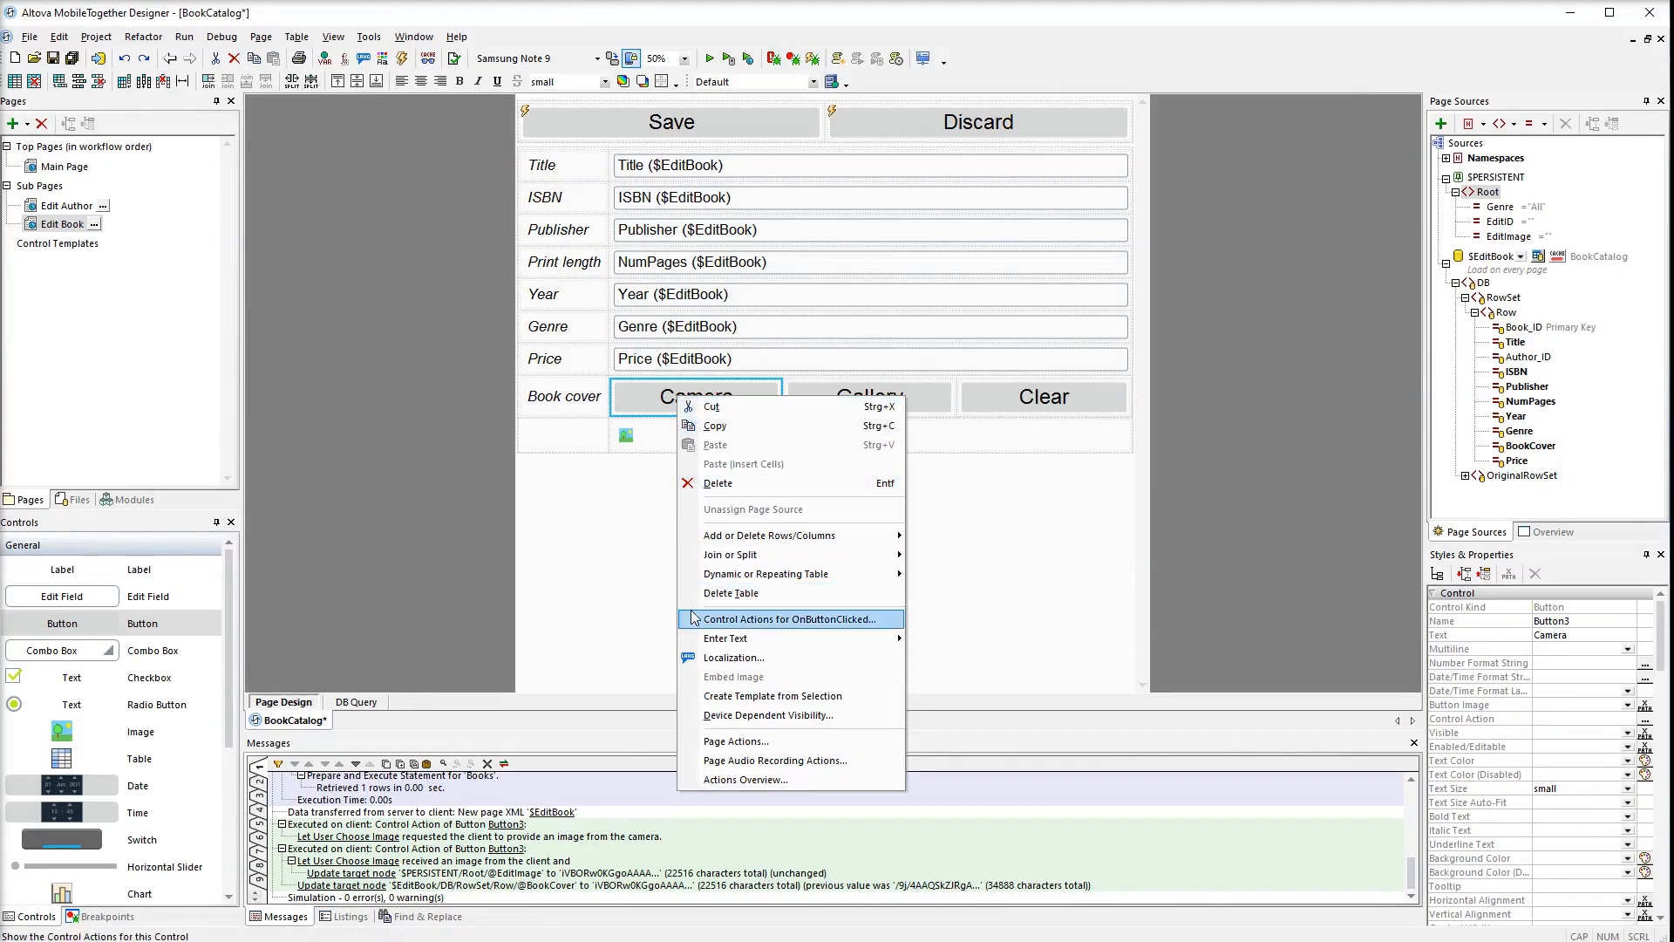
left_click(695, 620)
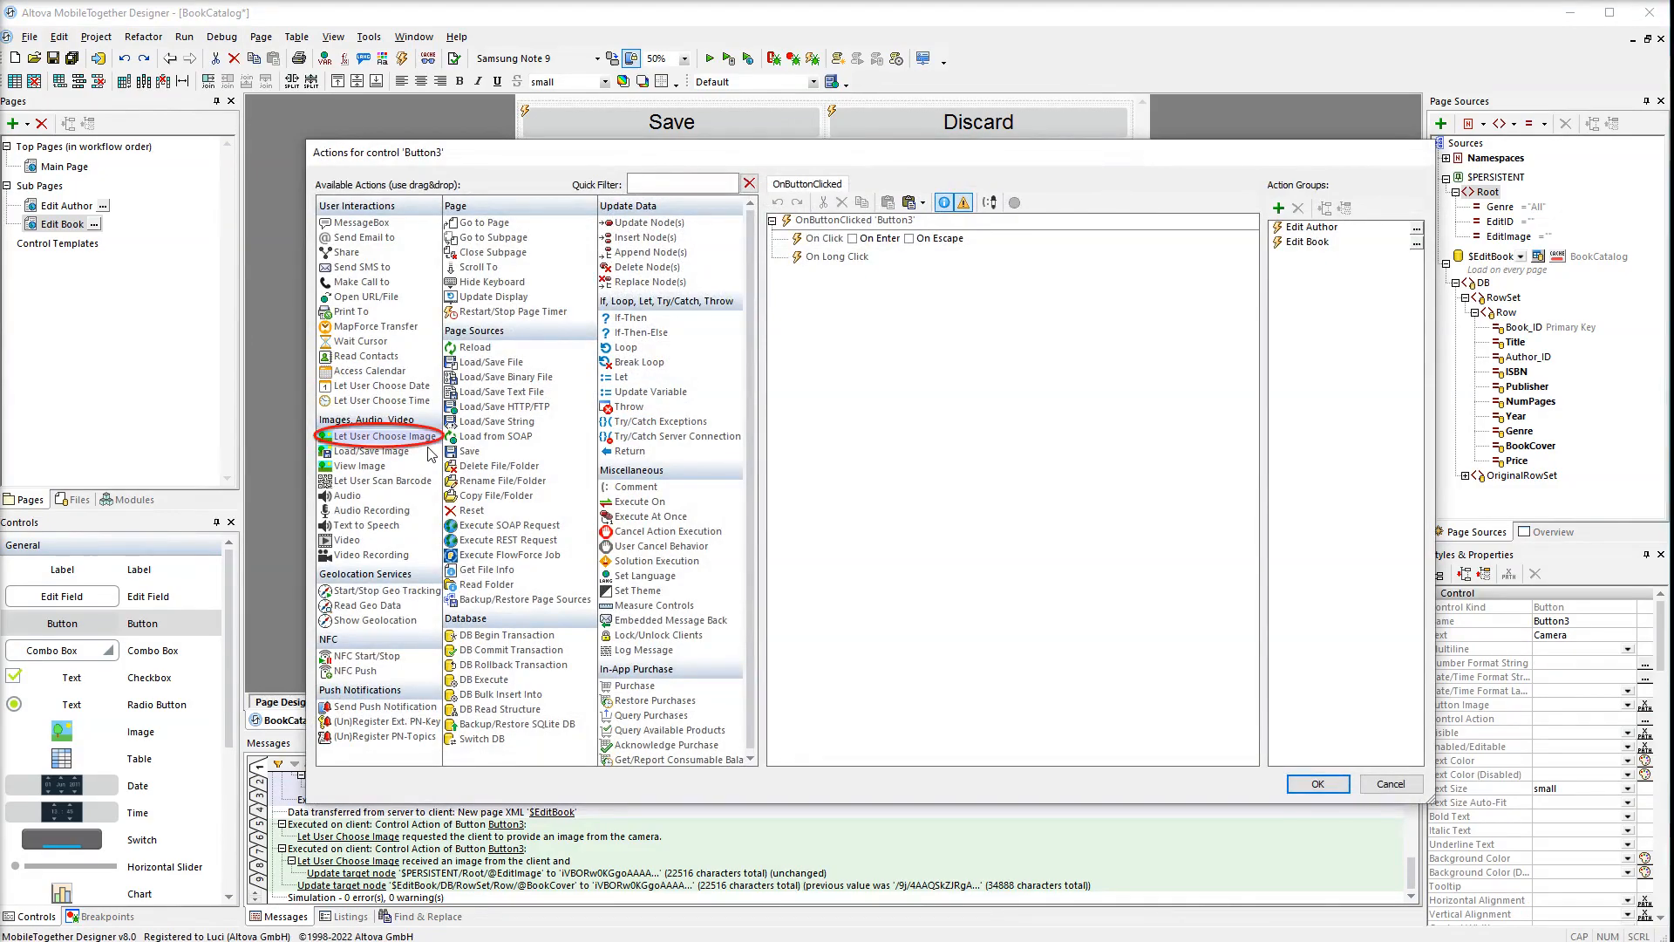
left_click_drag(428, 445, 807, 240)
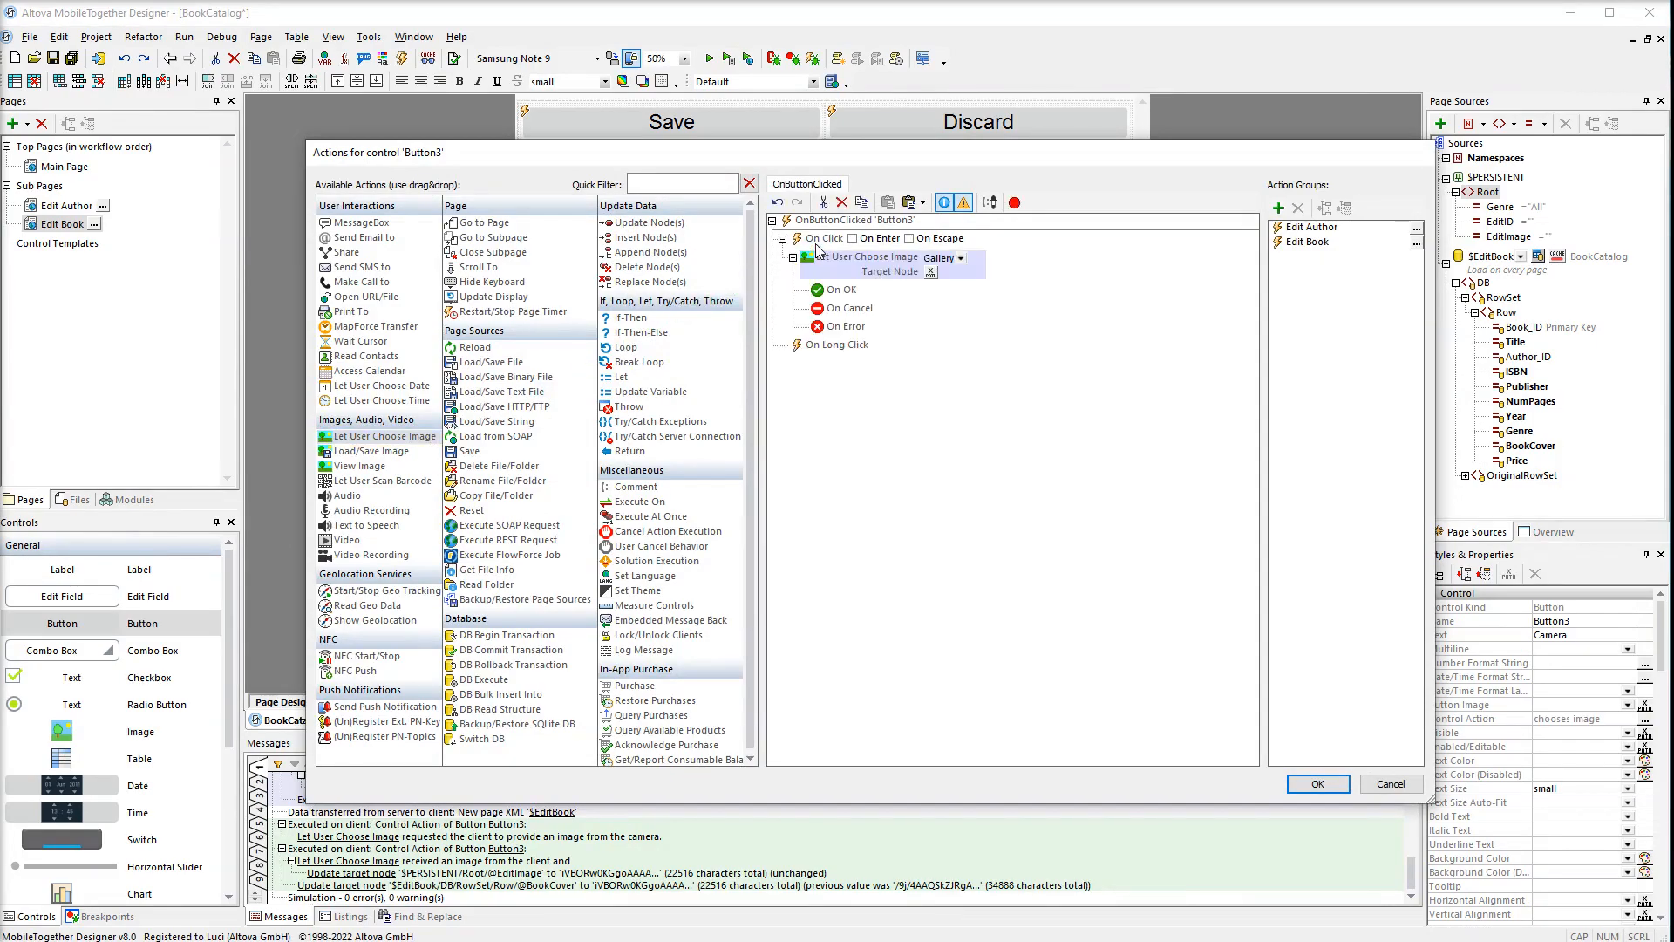
left_click(962, 259)
left_click(947, 287)
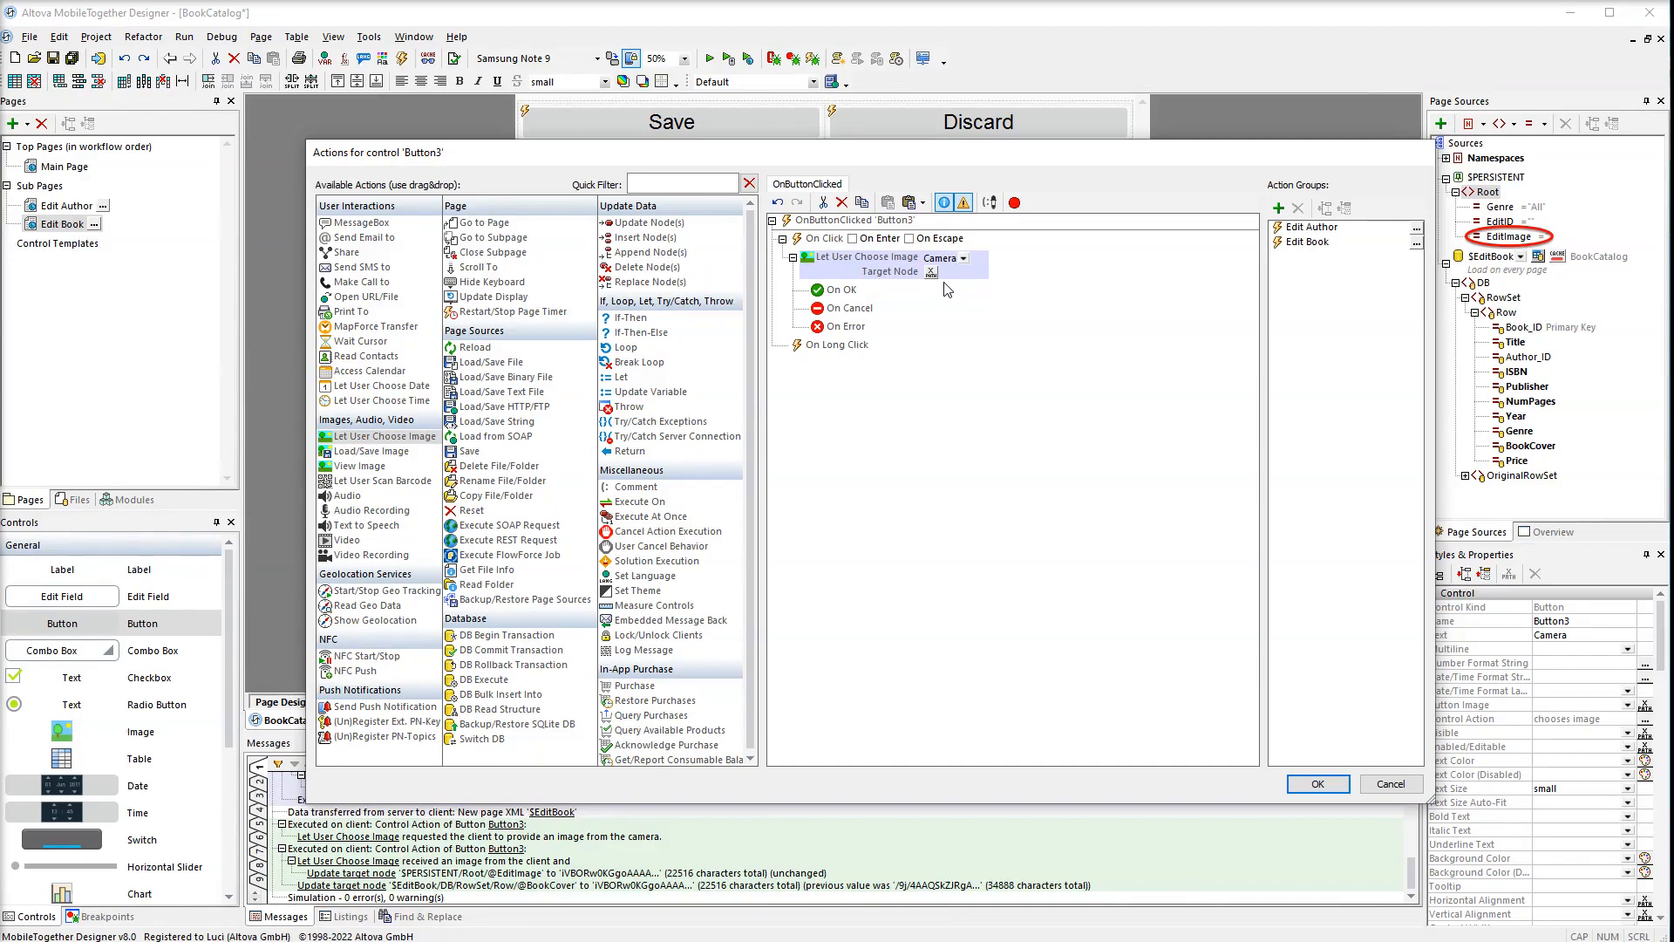
left_click(931, 272)
left_click(1082, 348)
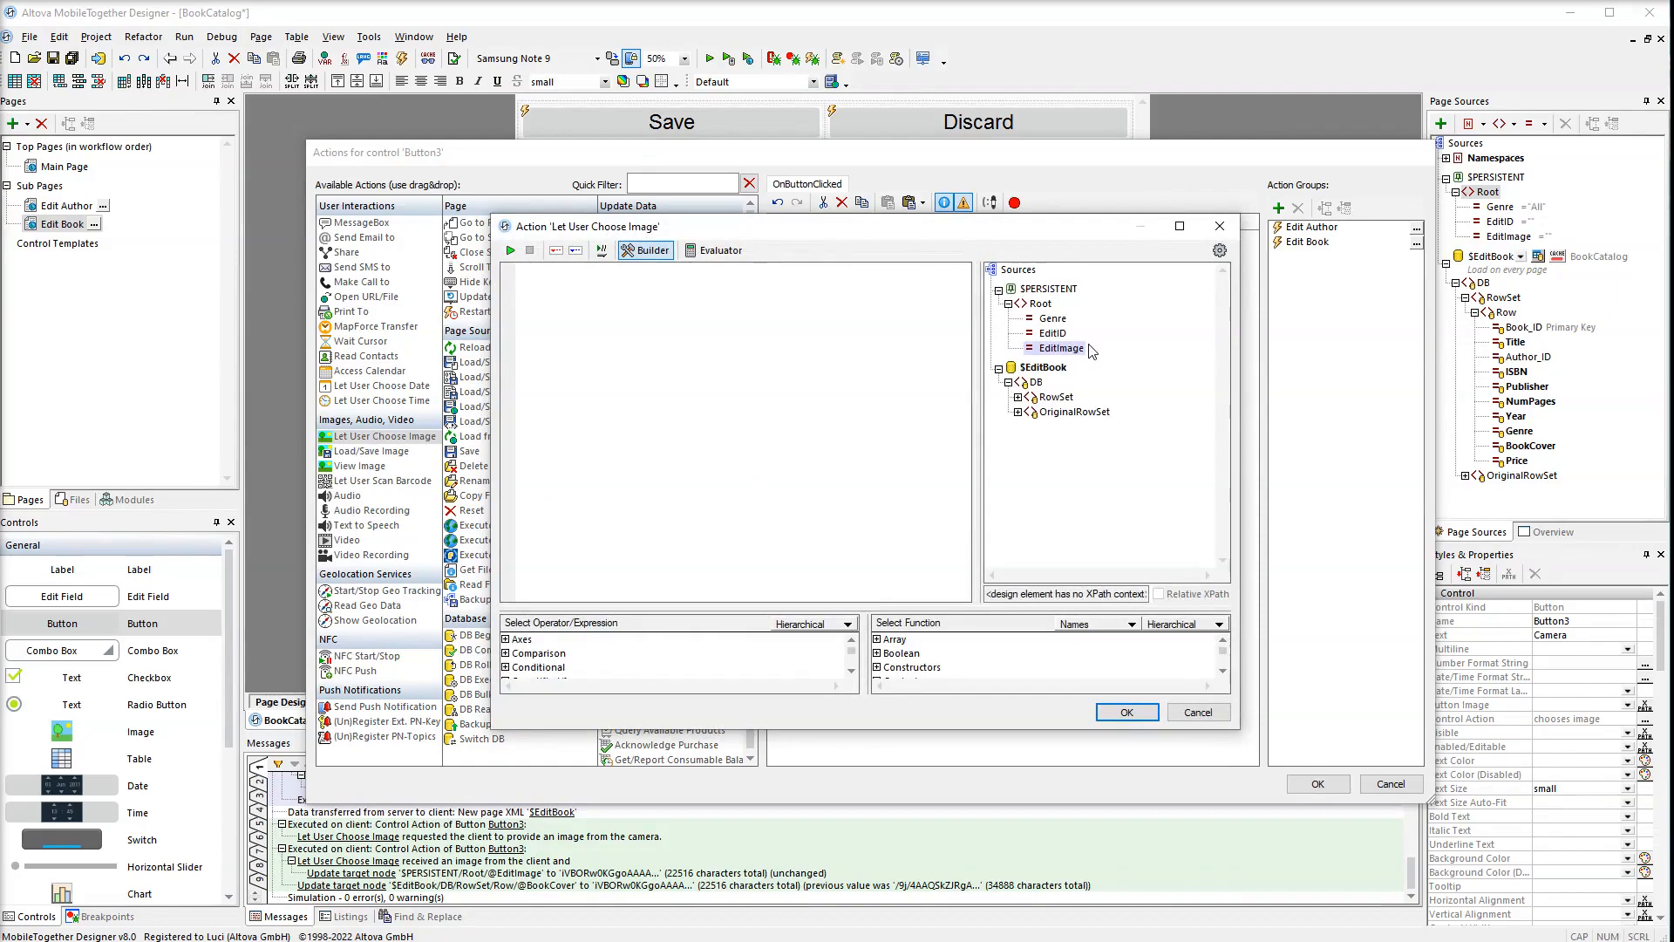
double_click(1078, 349)
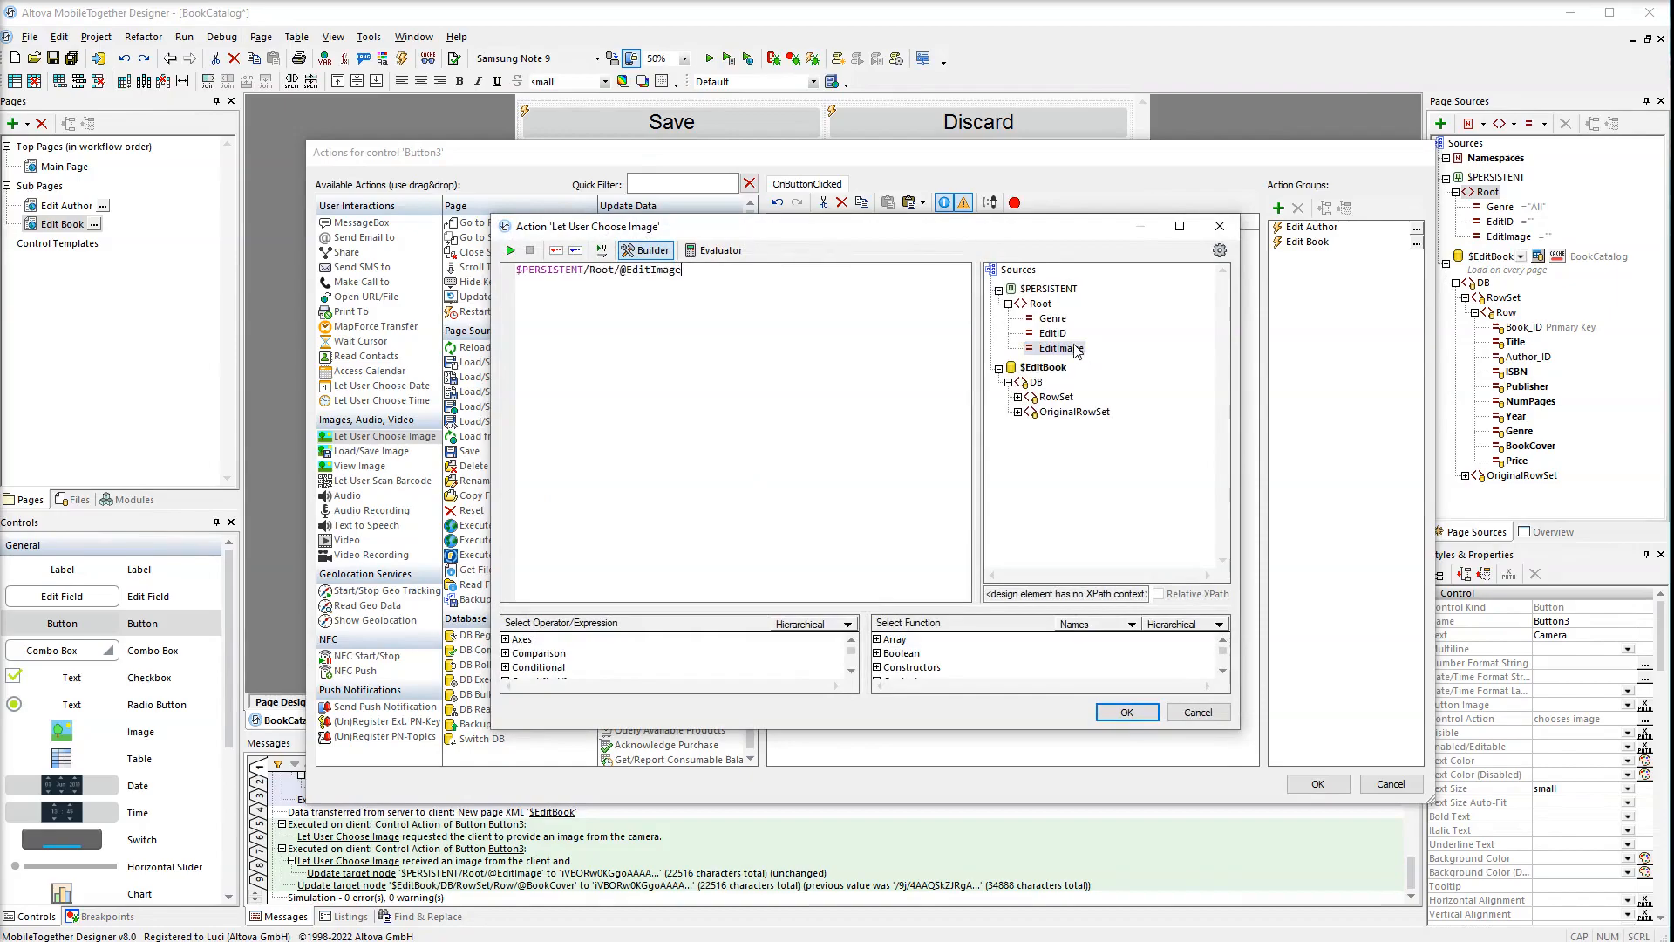
left_click(1127, 713)
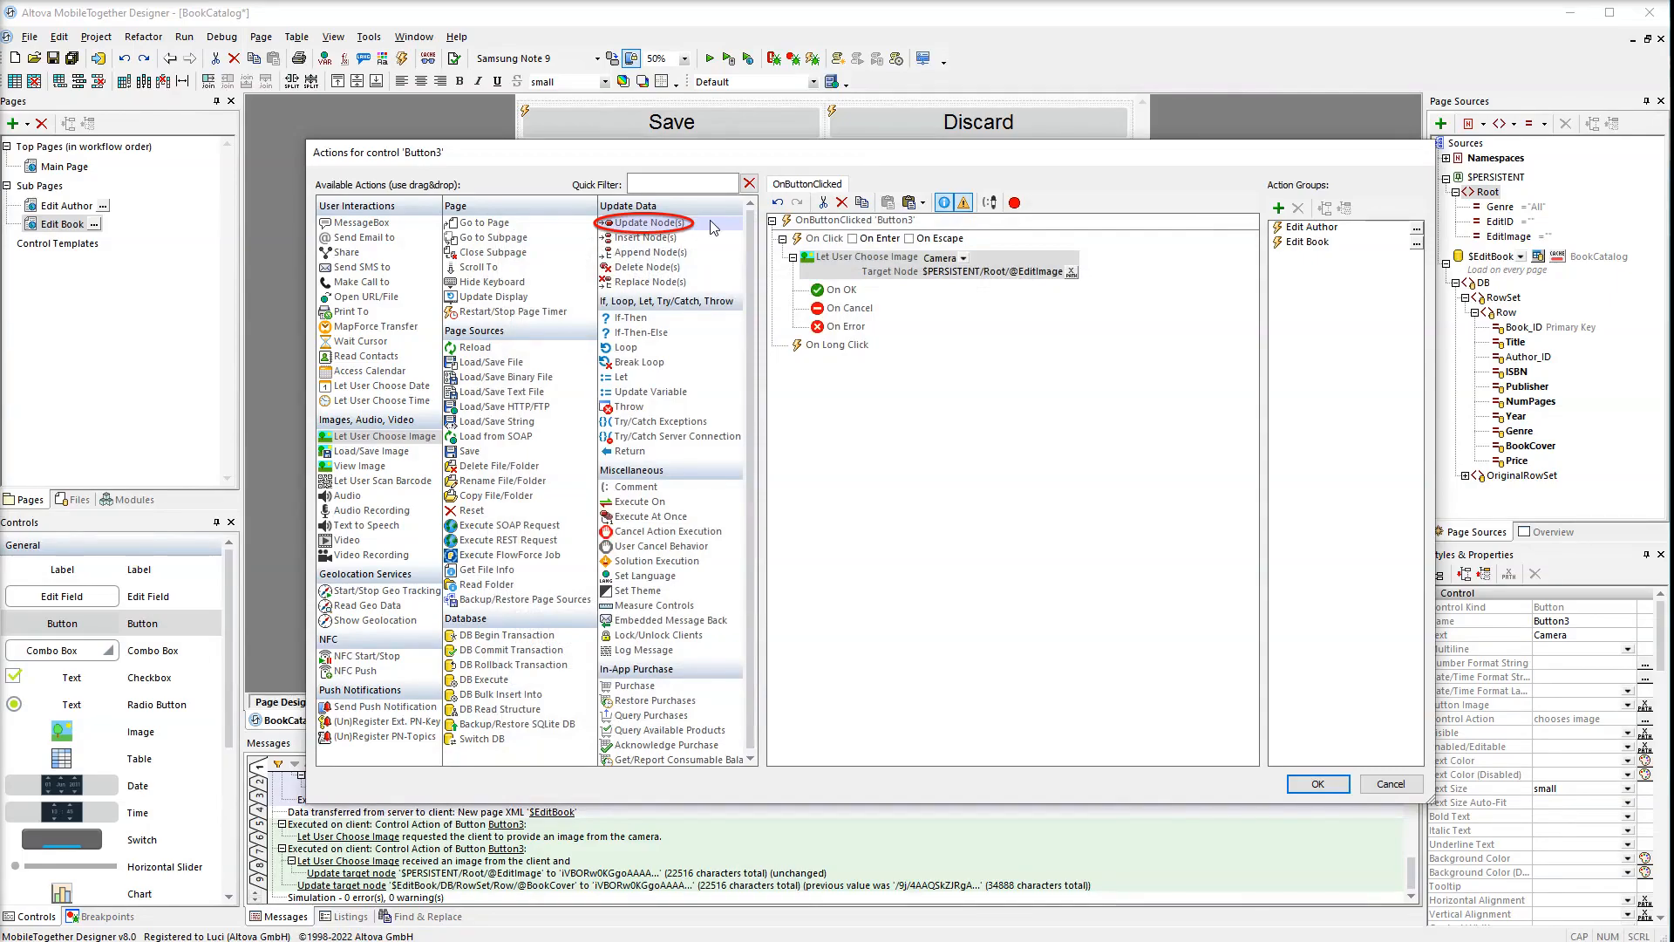
left_click_drag(714, 228, 824, 297)
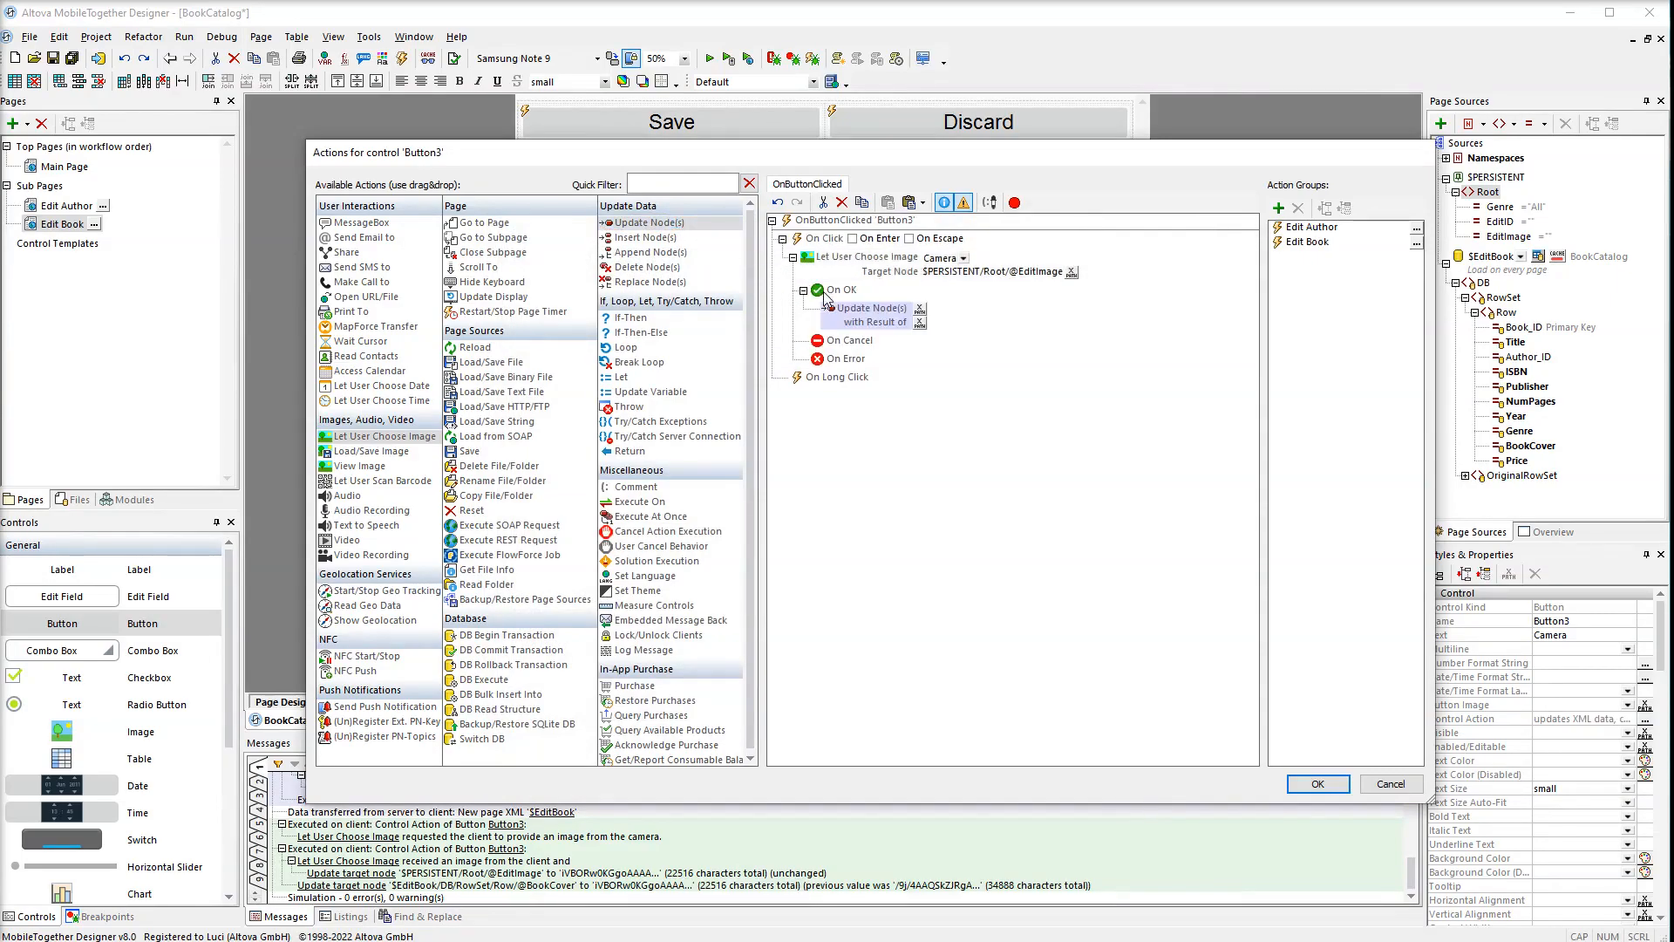
left_click(921, 308)
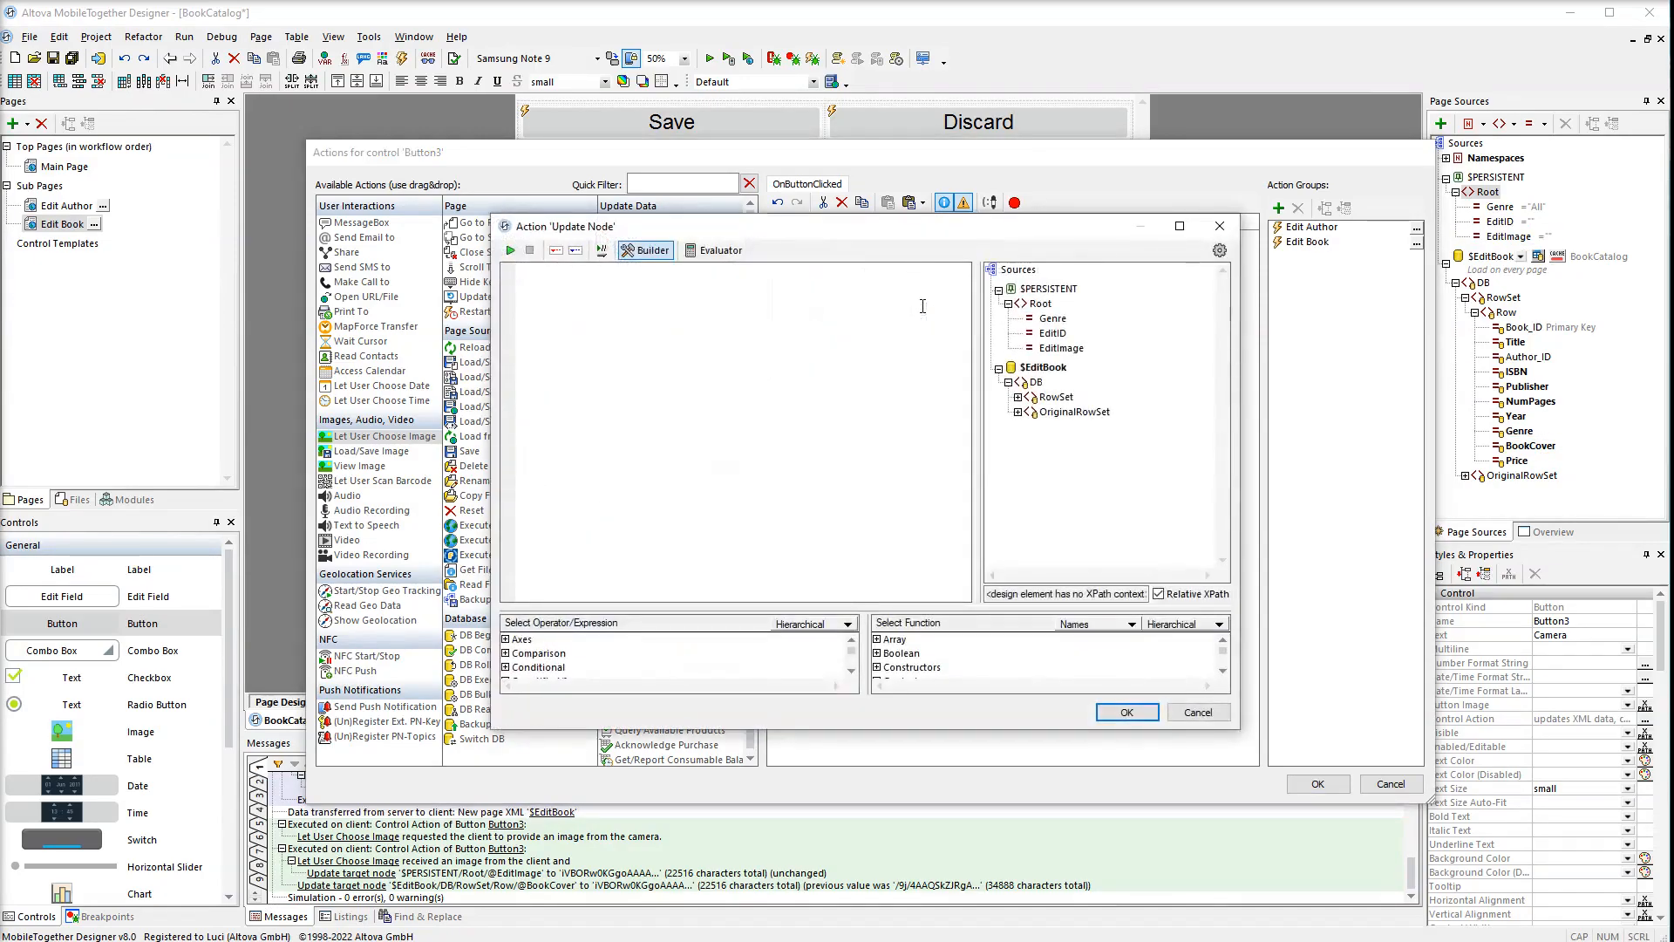
double_click(1101, 546)
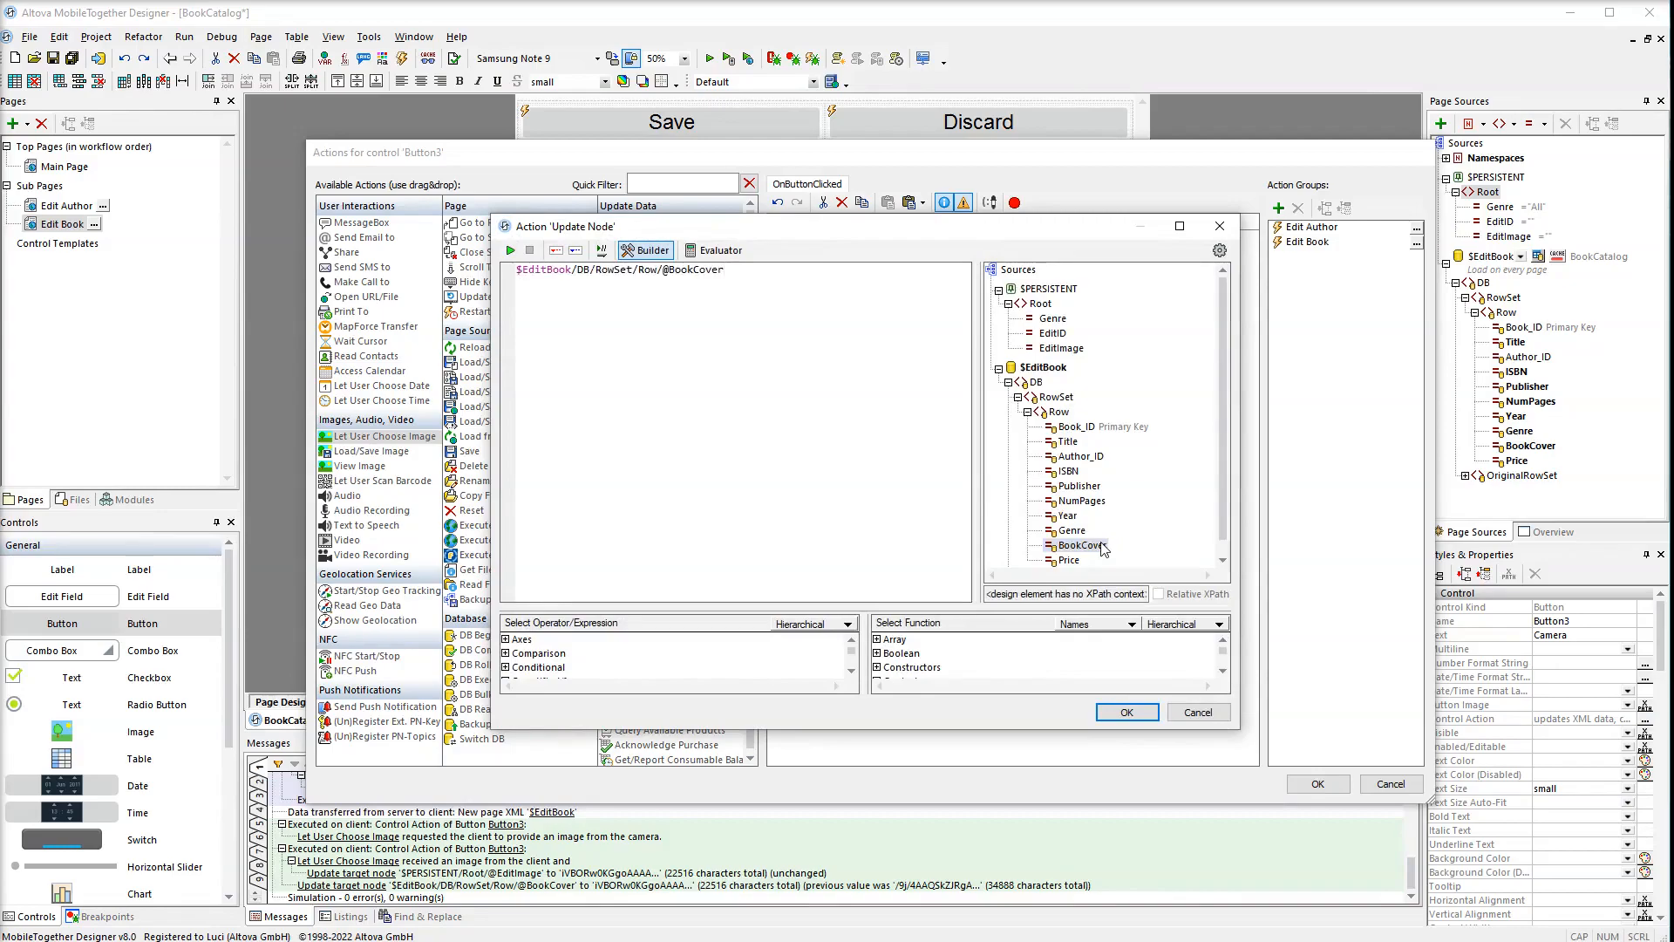
left_click(1127, 713)
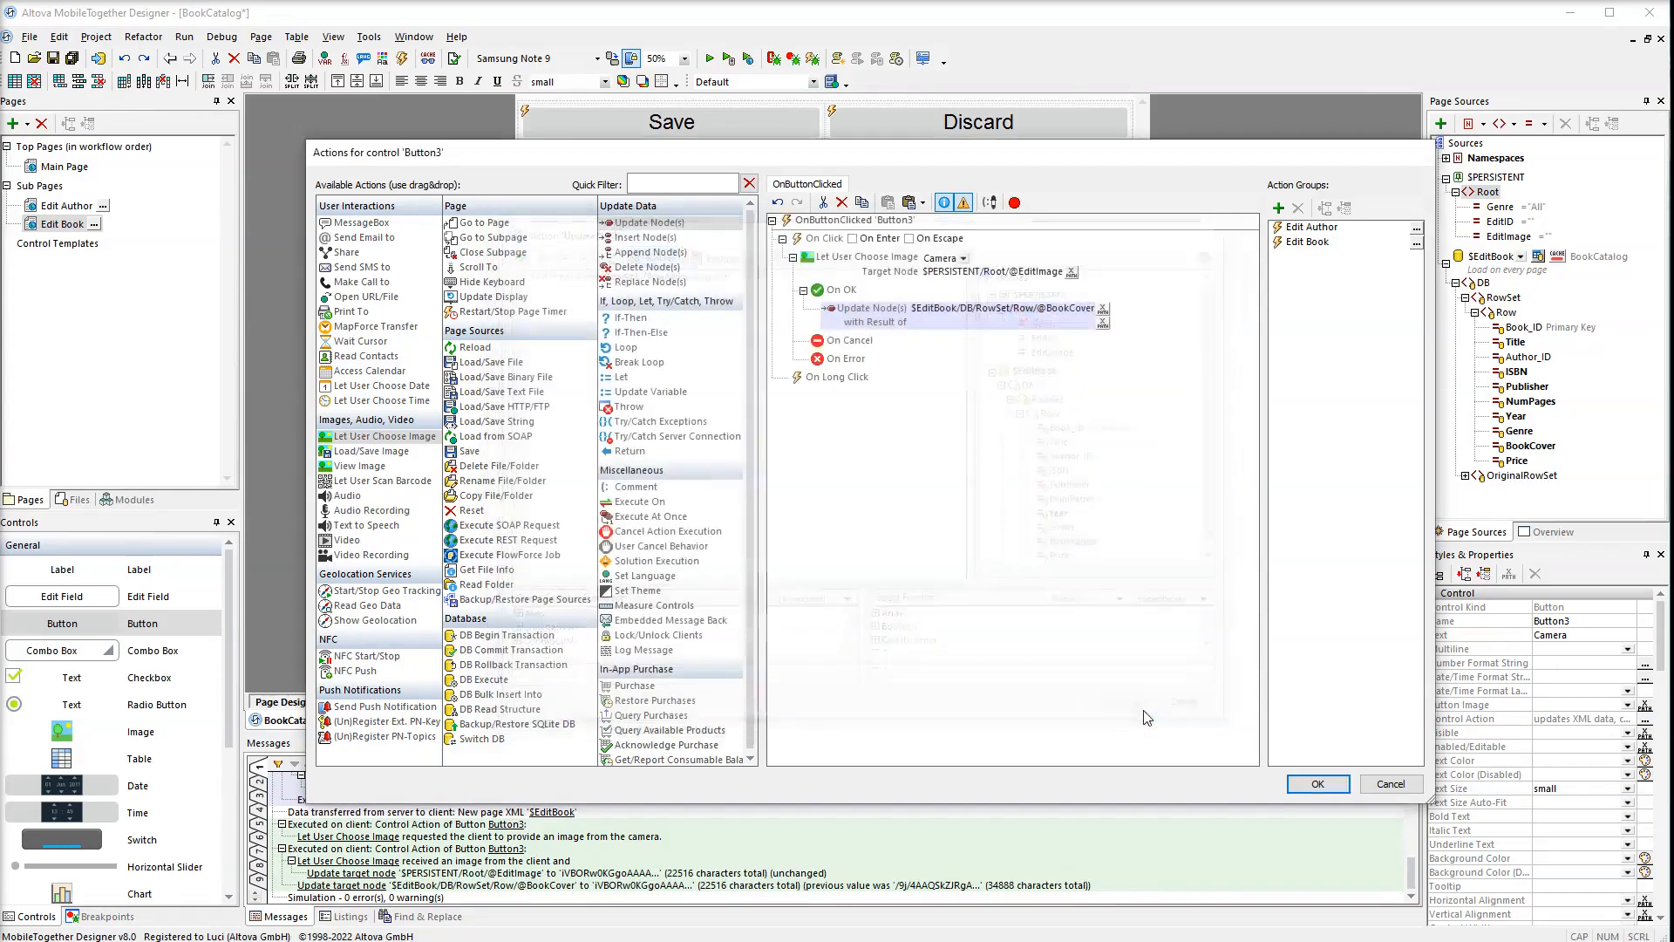
left_click(1102, 323)
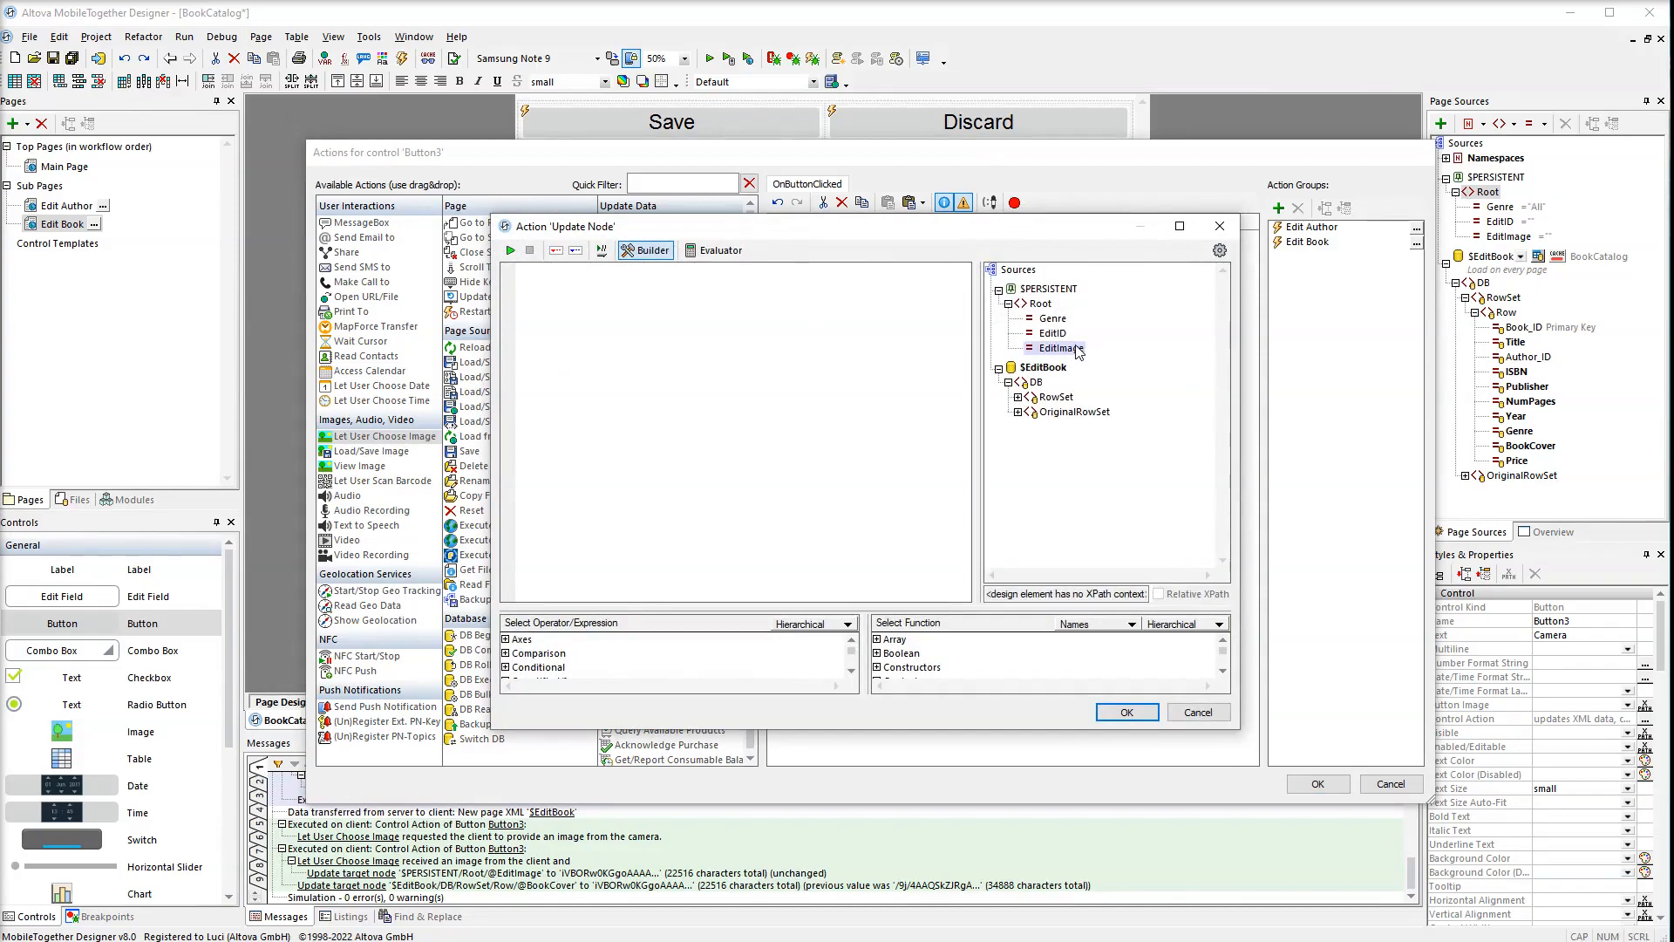
double_click(1075, 348)
left_click(1127, 712)
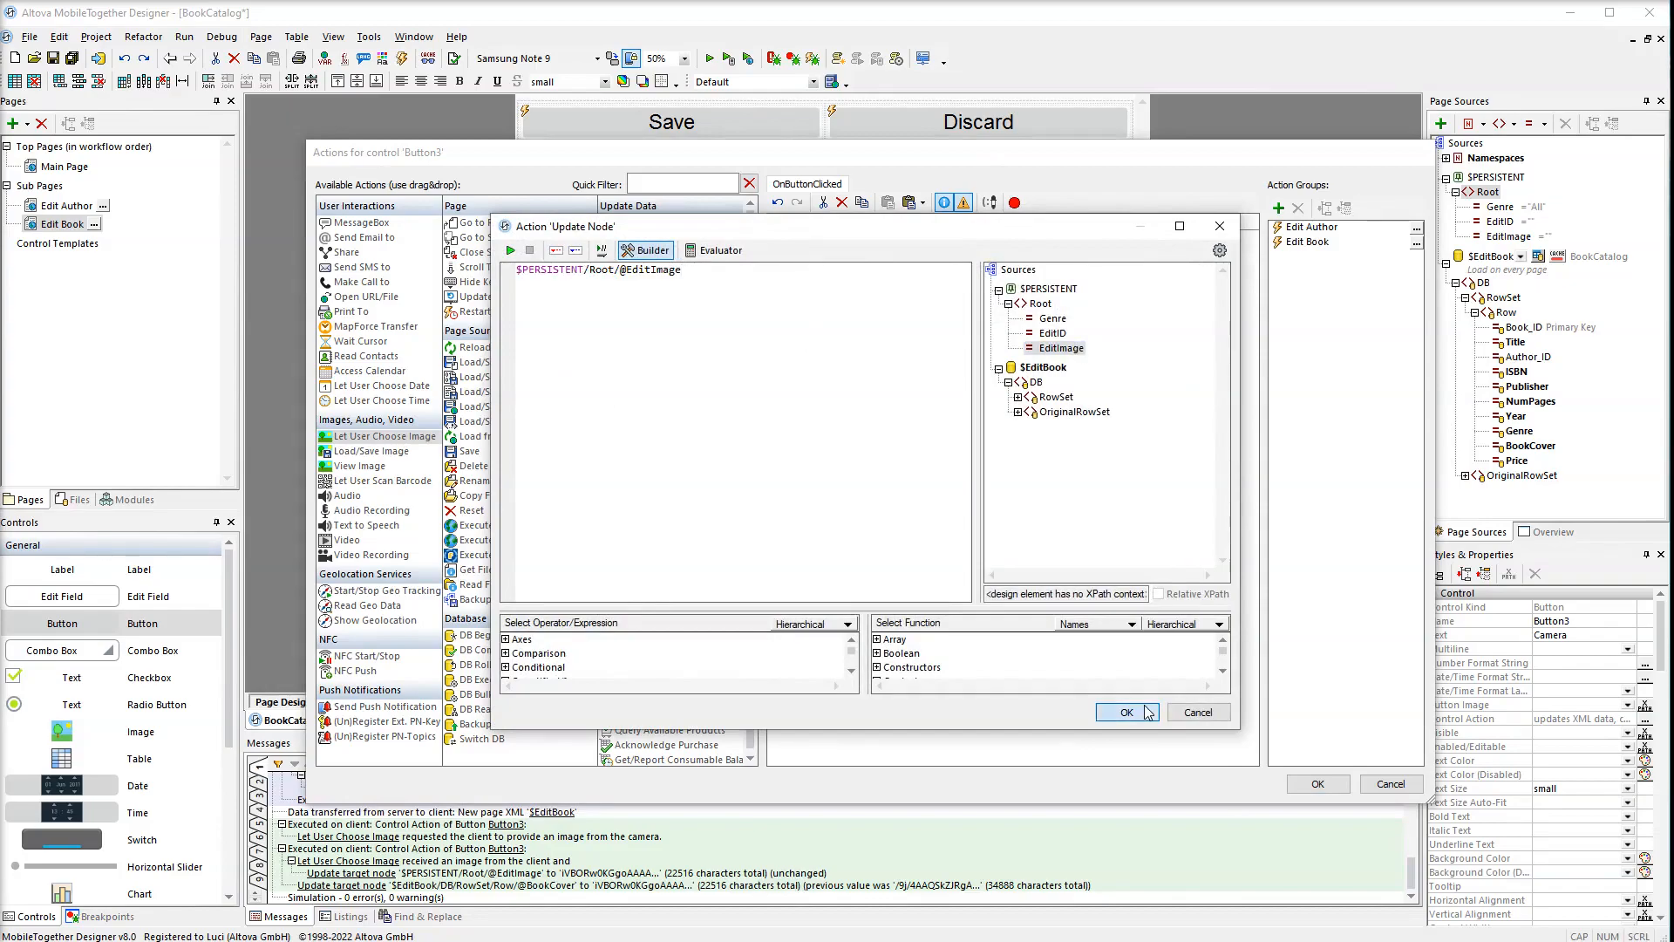
left_click(1318, 784)
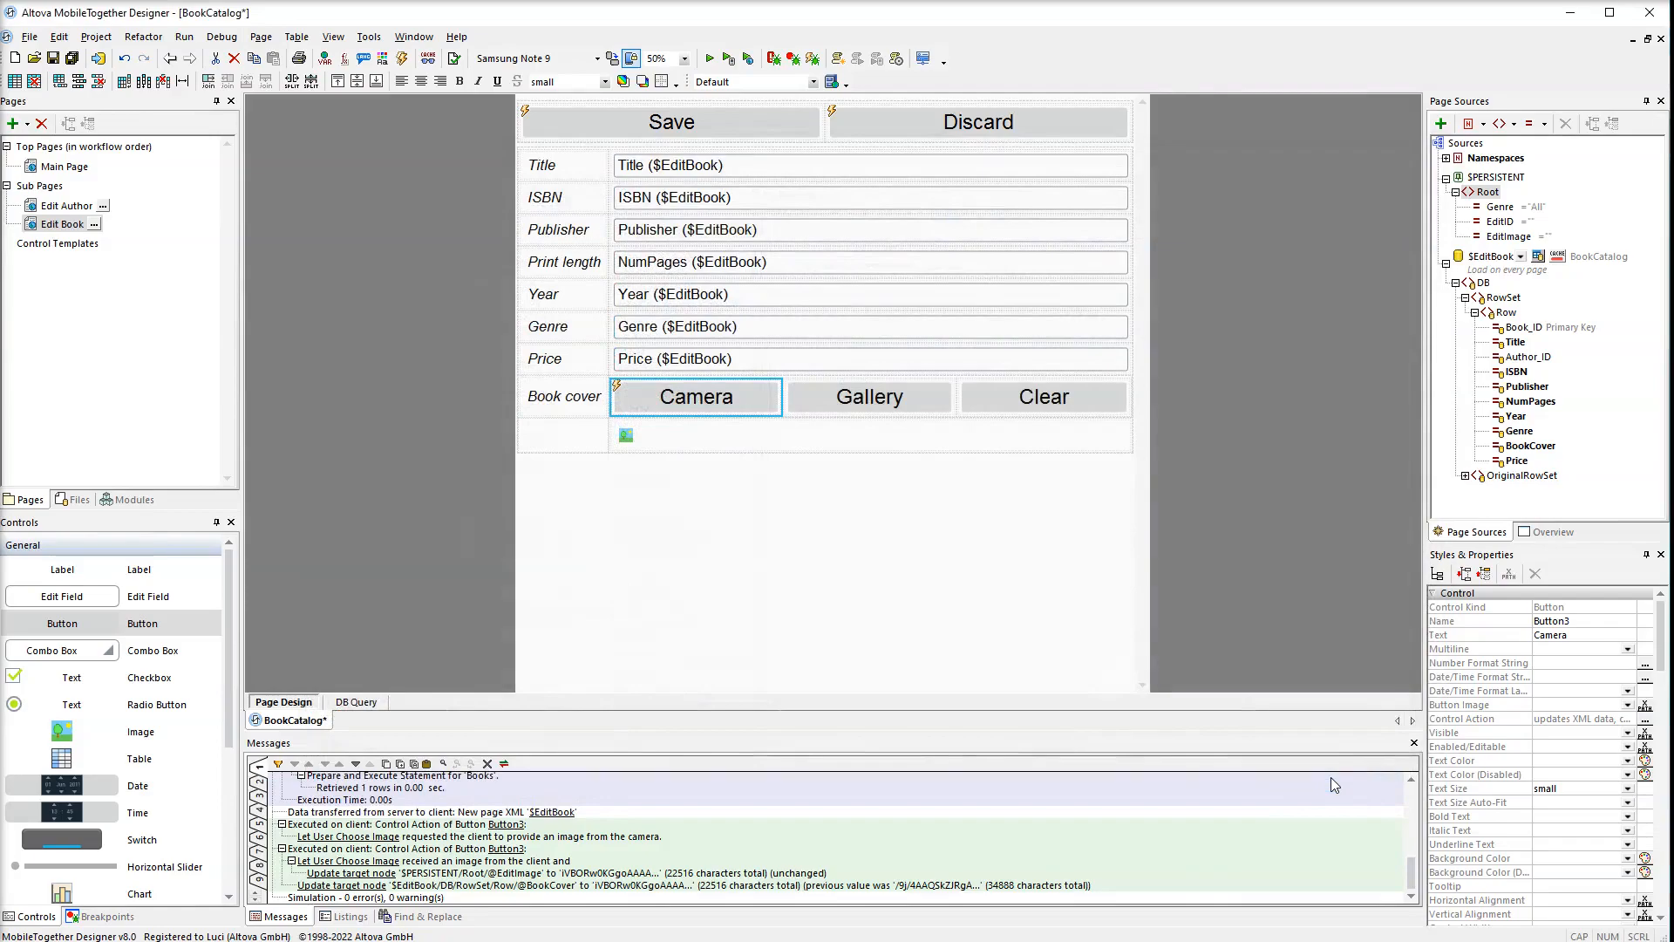
- Test the Camera button in a simulation by choosing XXLImage as the cover of The Woman in the Window
key("F5")
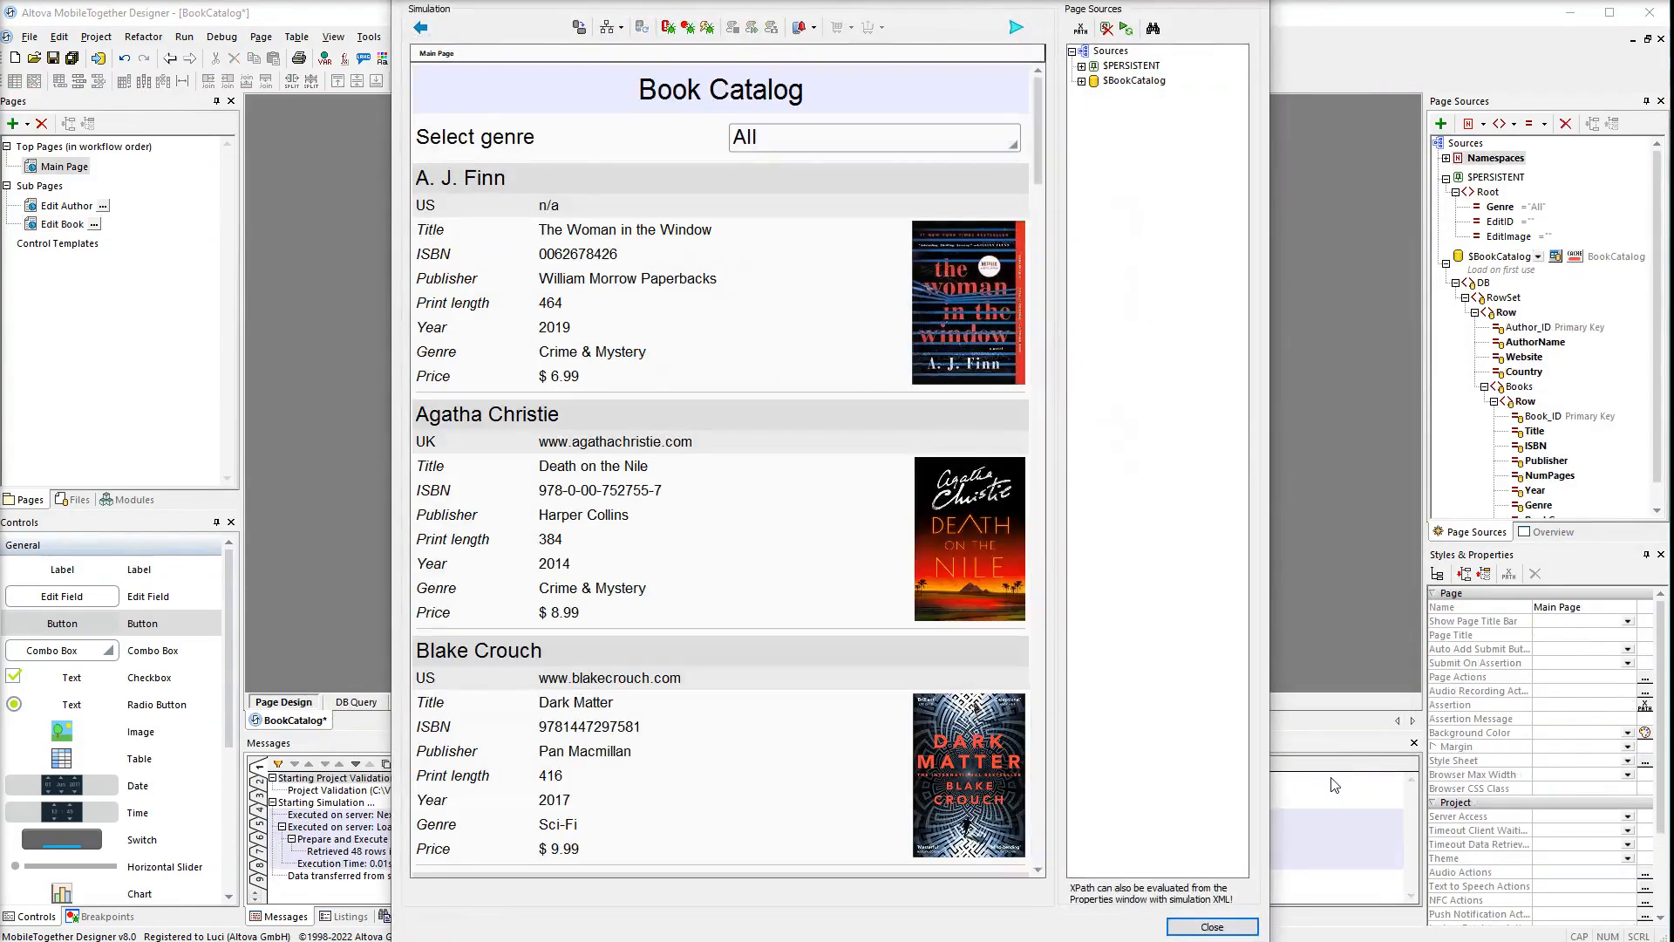
left_click(718, 316)
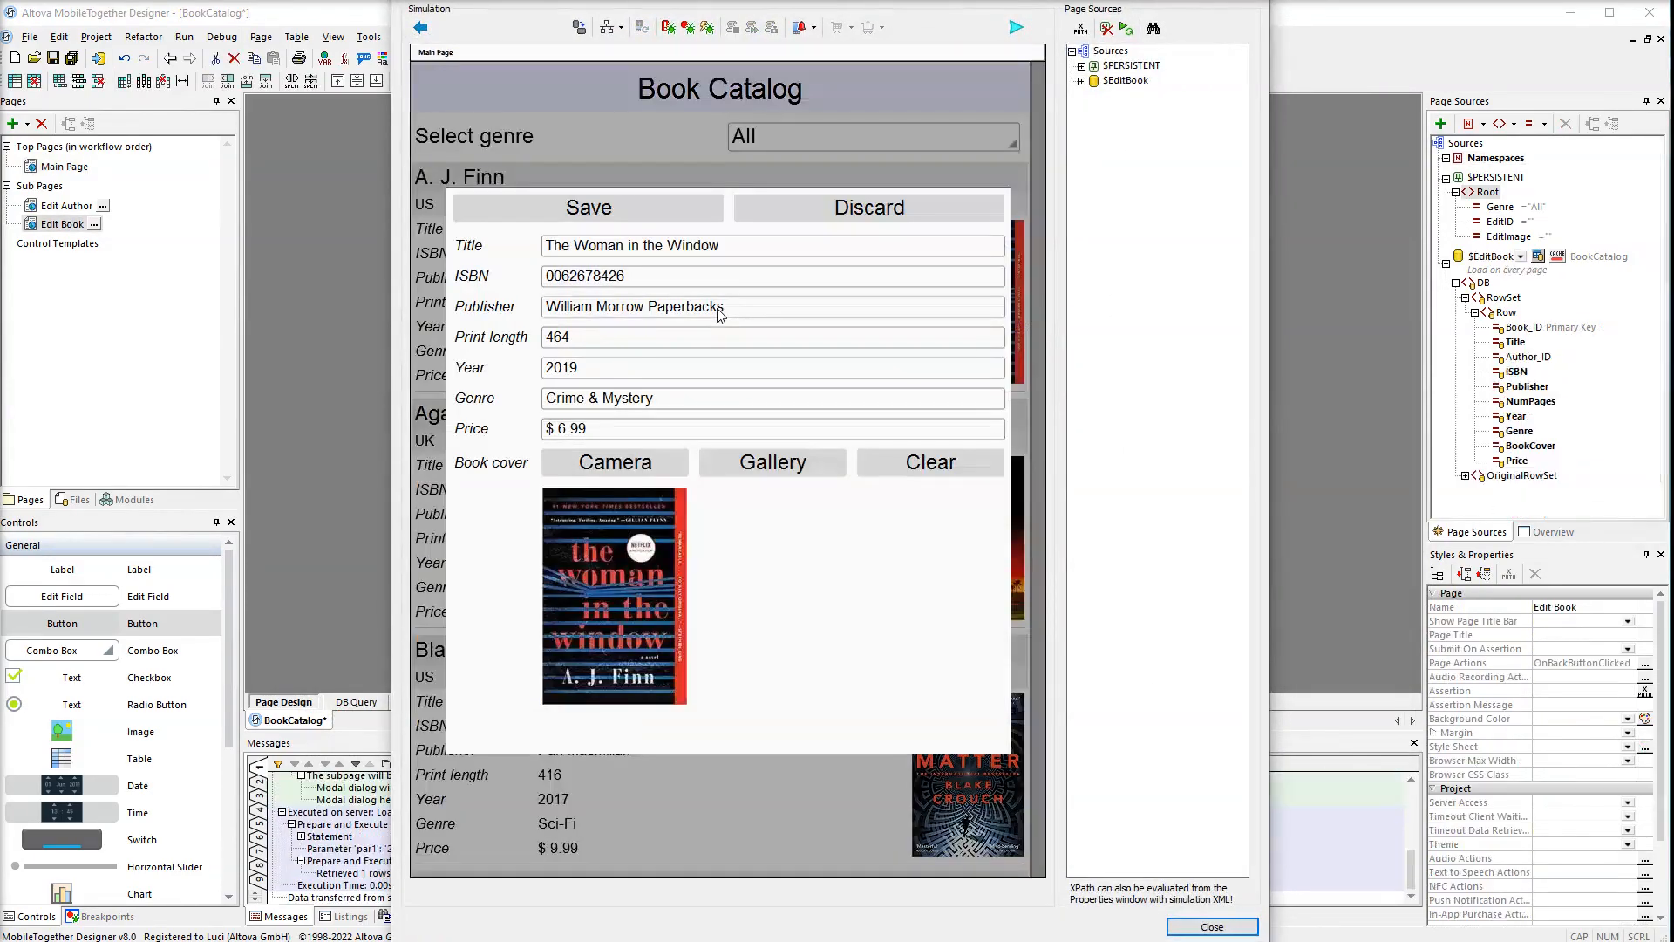
left_click(674, 465)
left_click(798, 412)
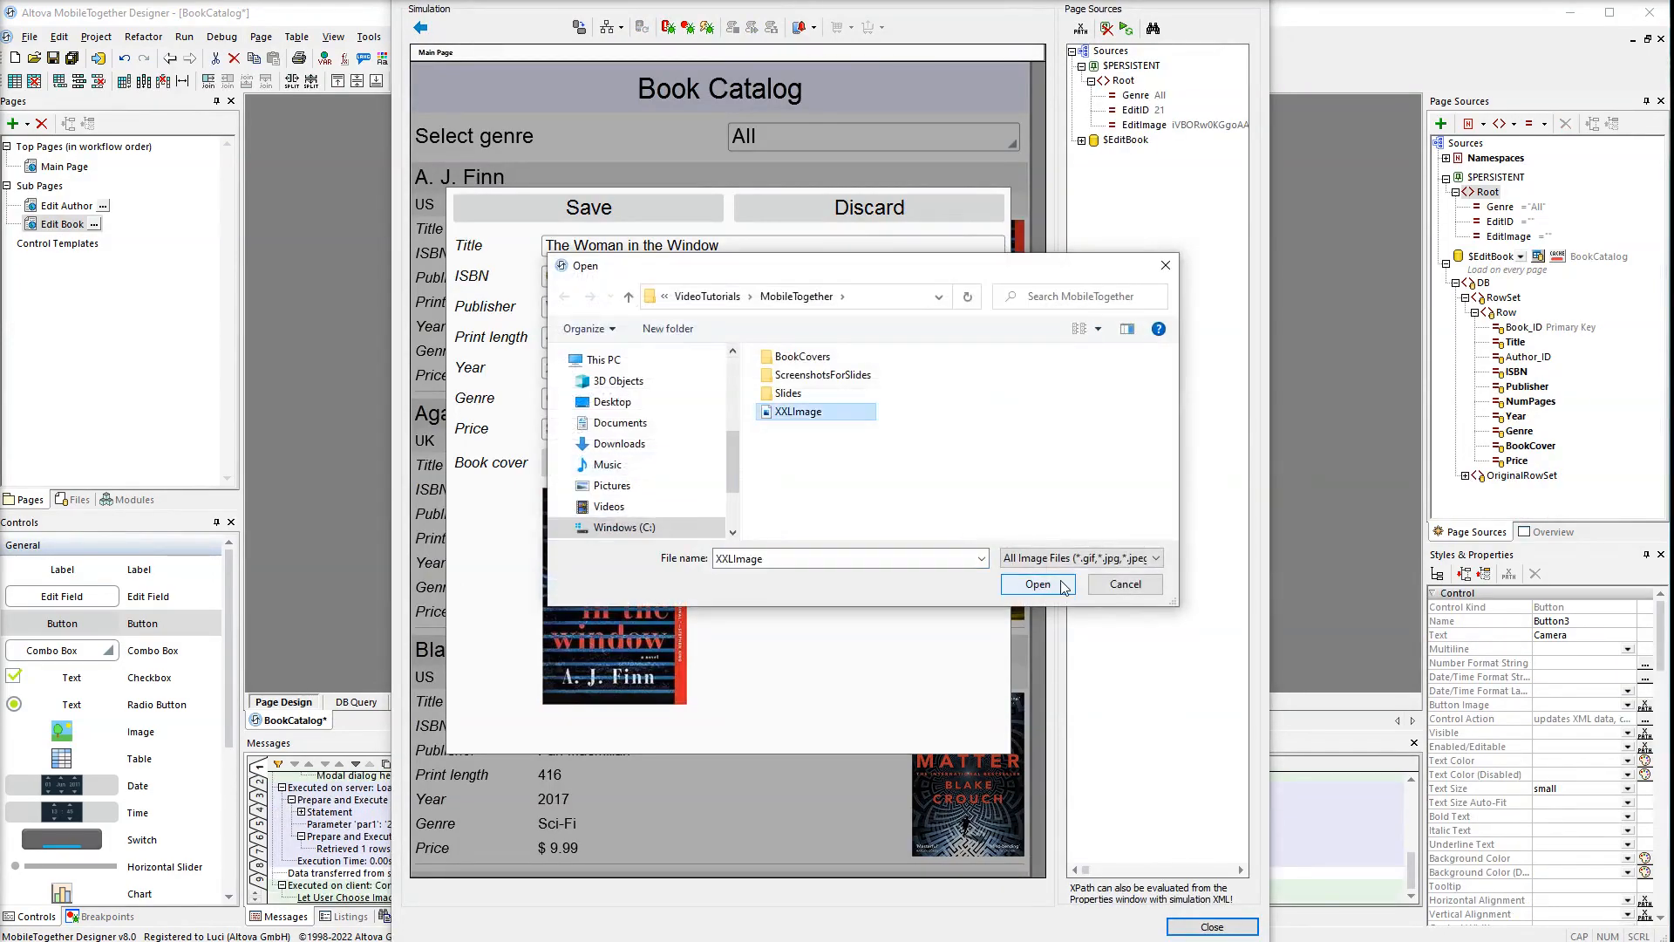
left_click(1038, 585)
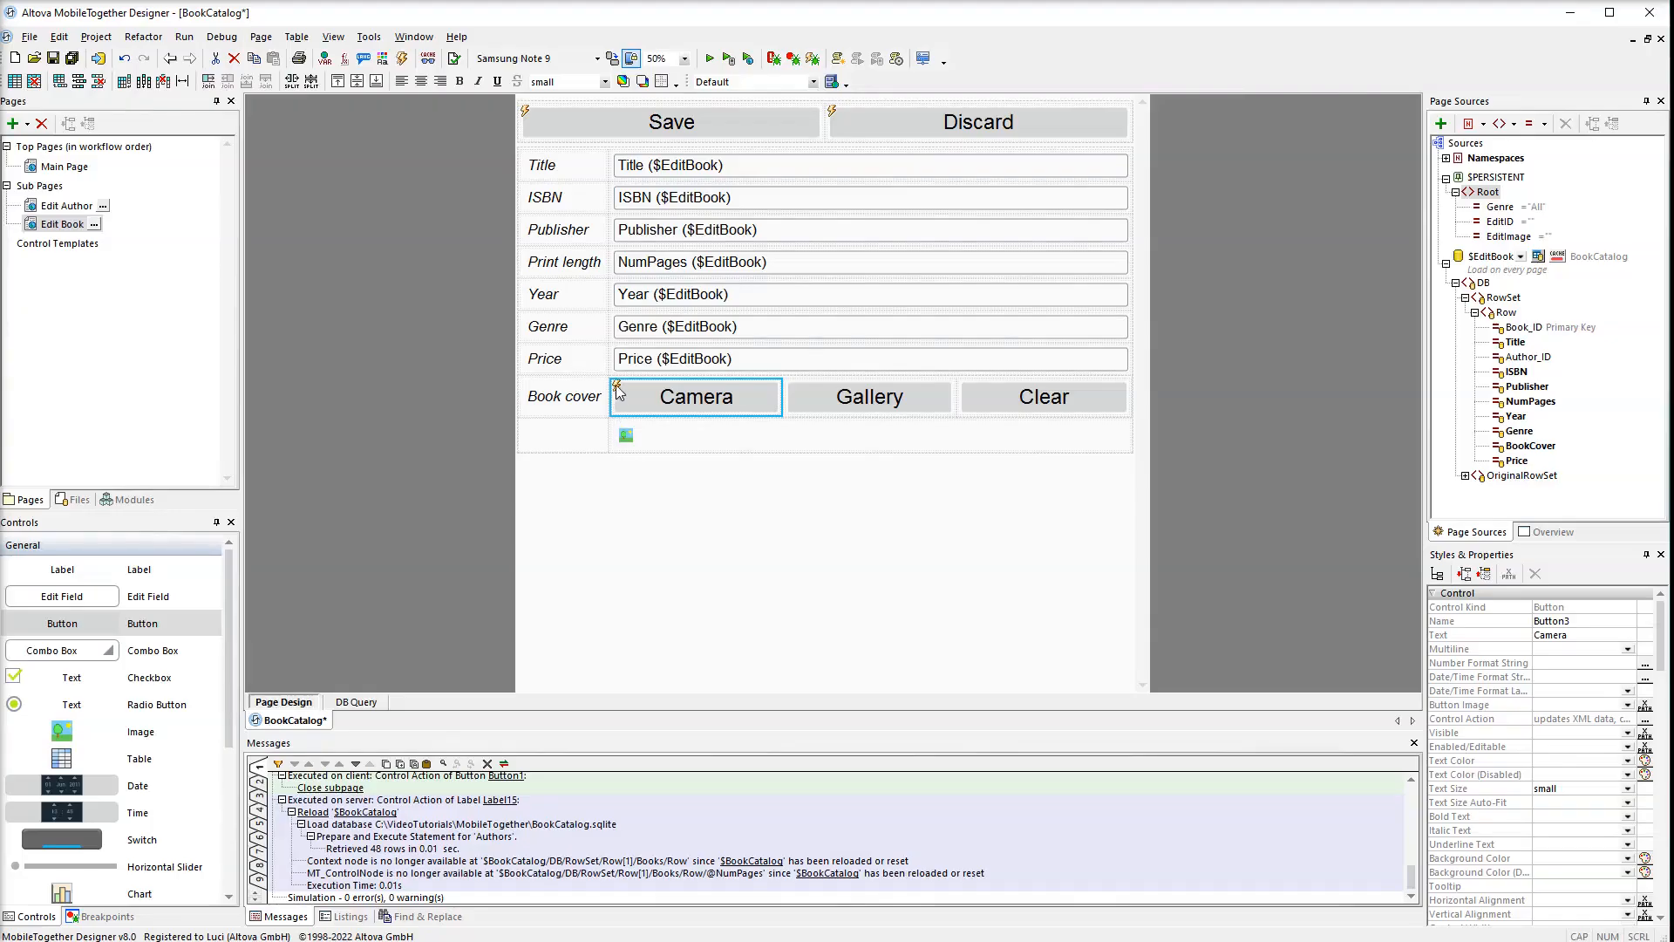
double_click(617, 394)
left_click(963, 321)
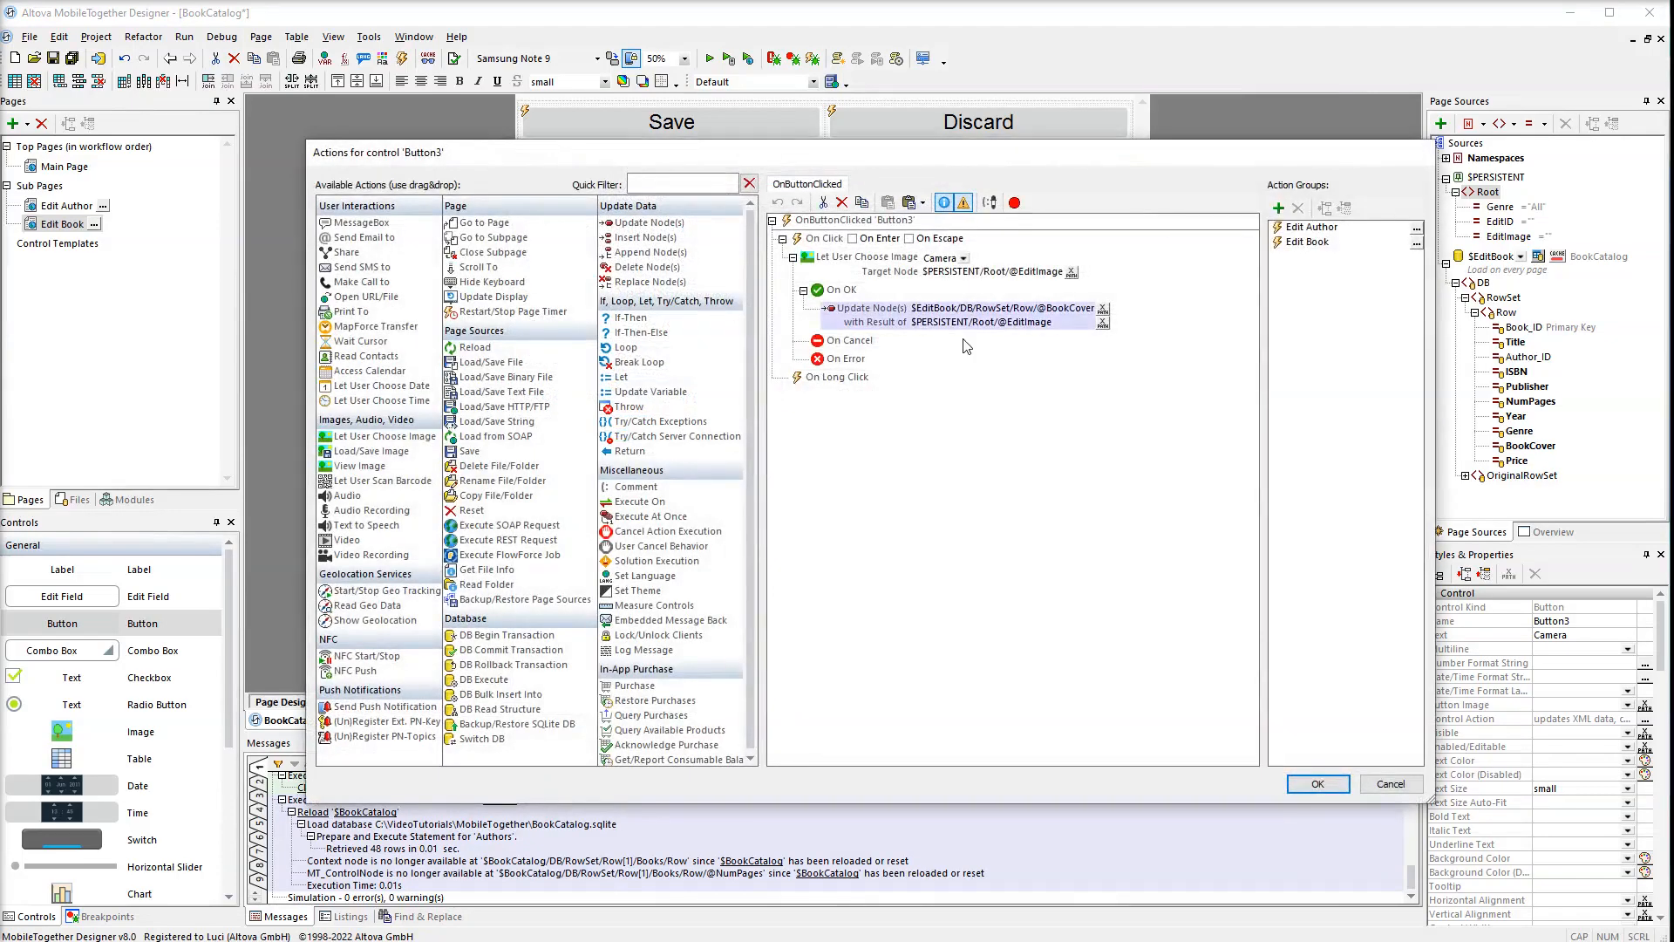
key("Delete")
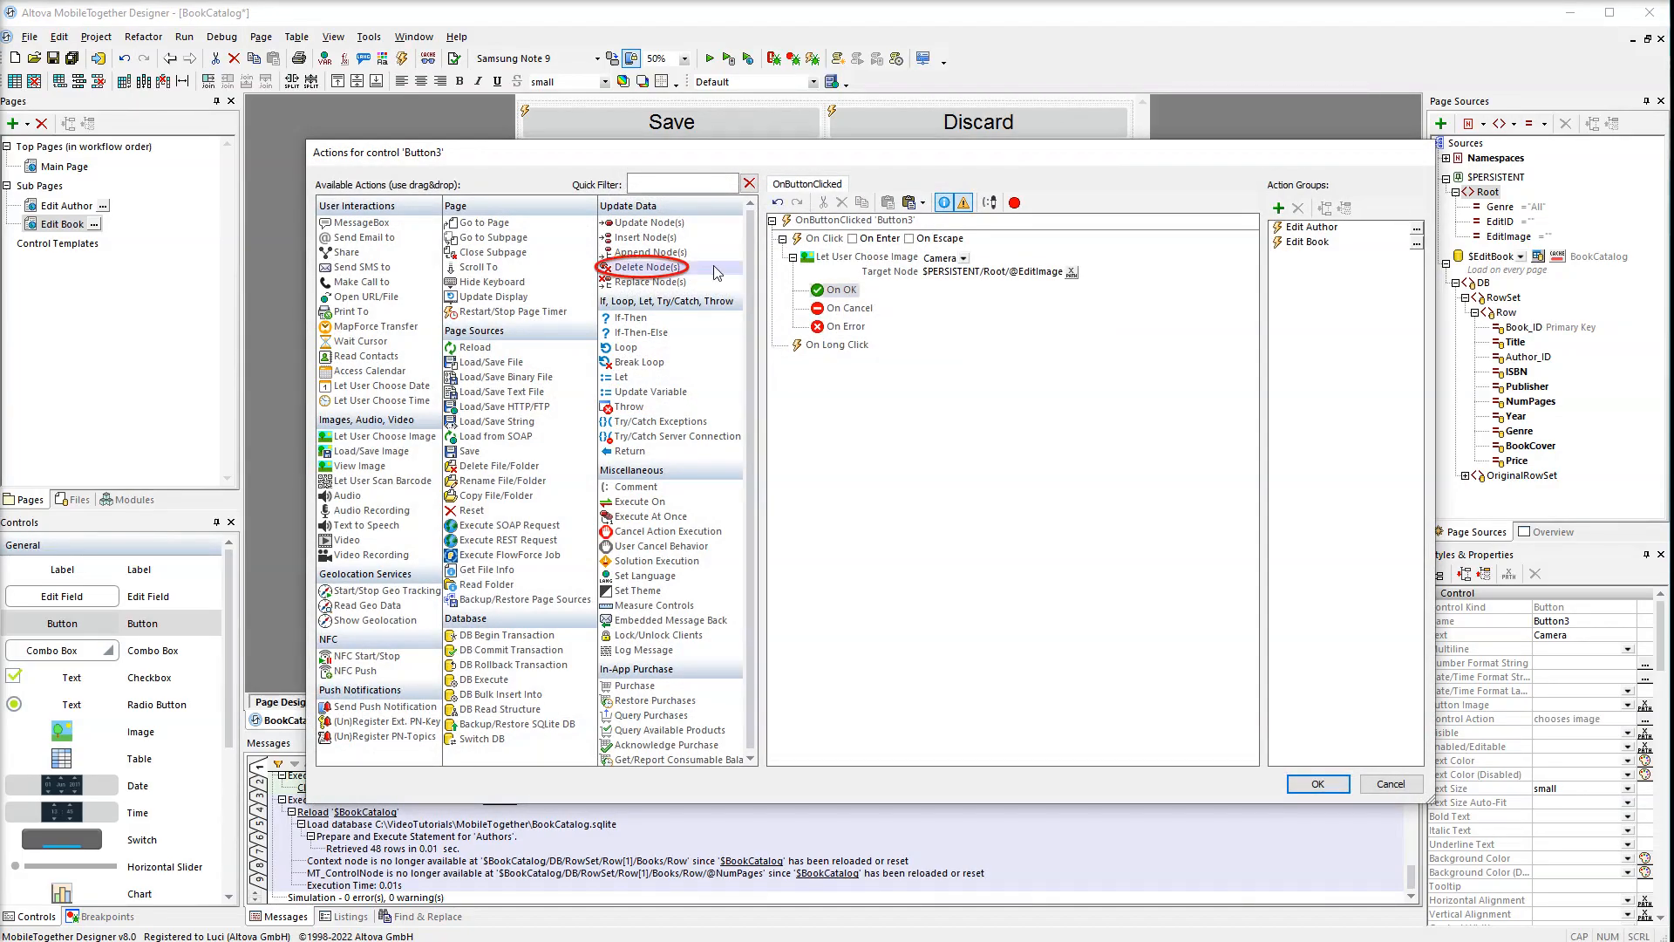
left_click_drag(716, 273, 863, 303)
left_click(915, 310)
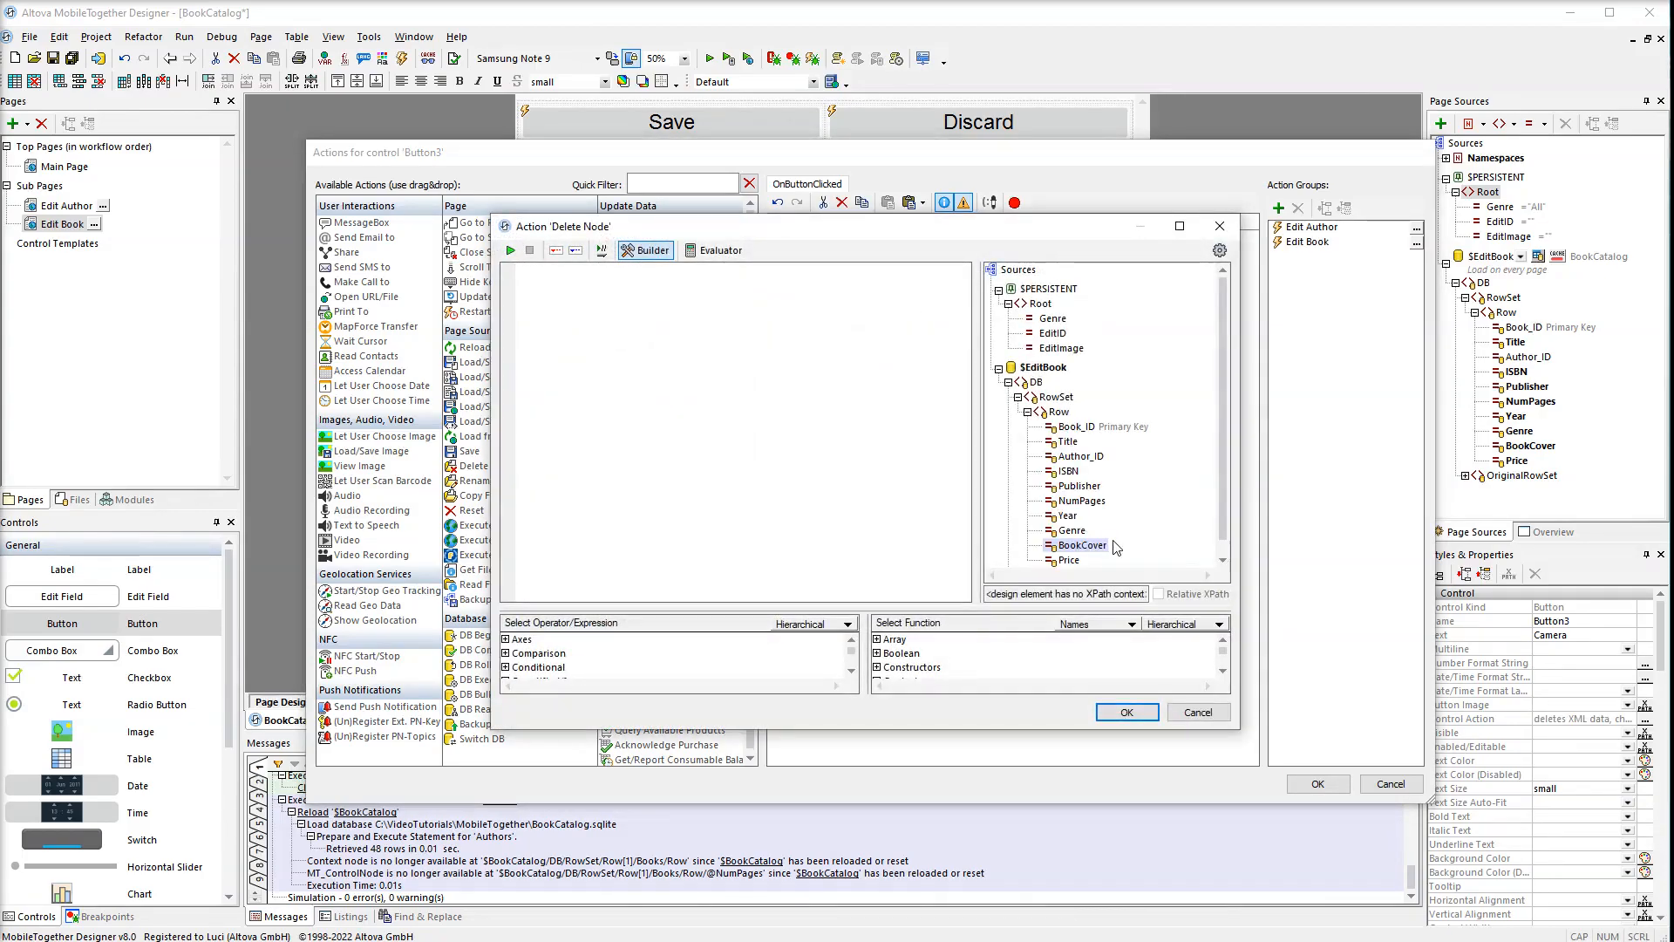
double_click(1098, 546)
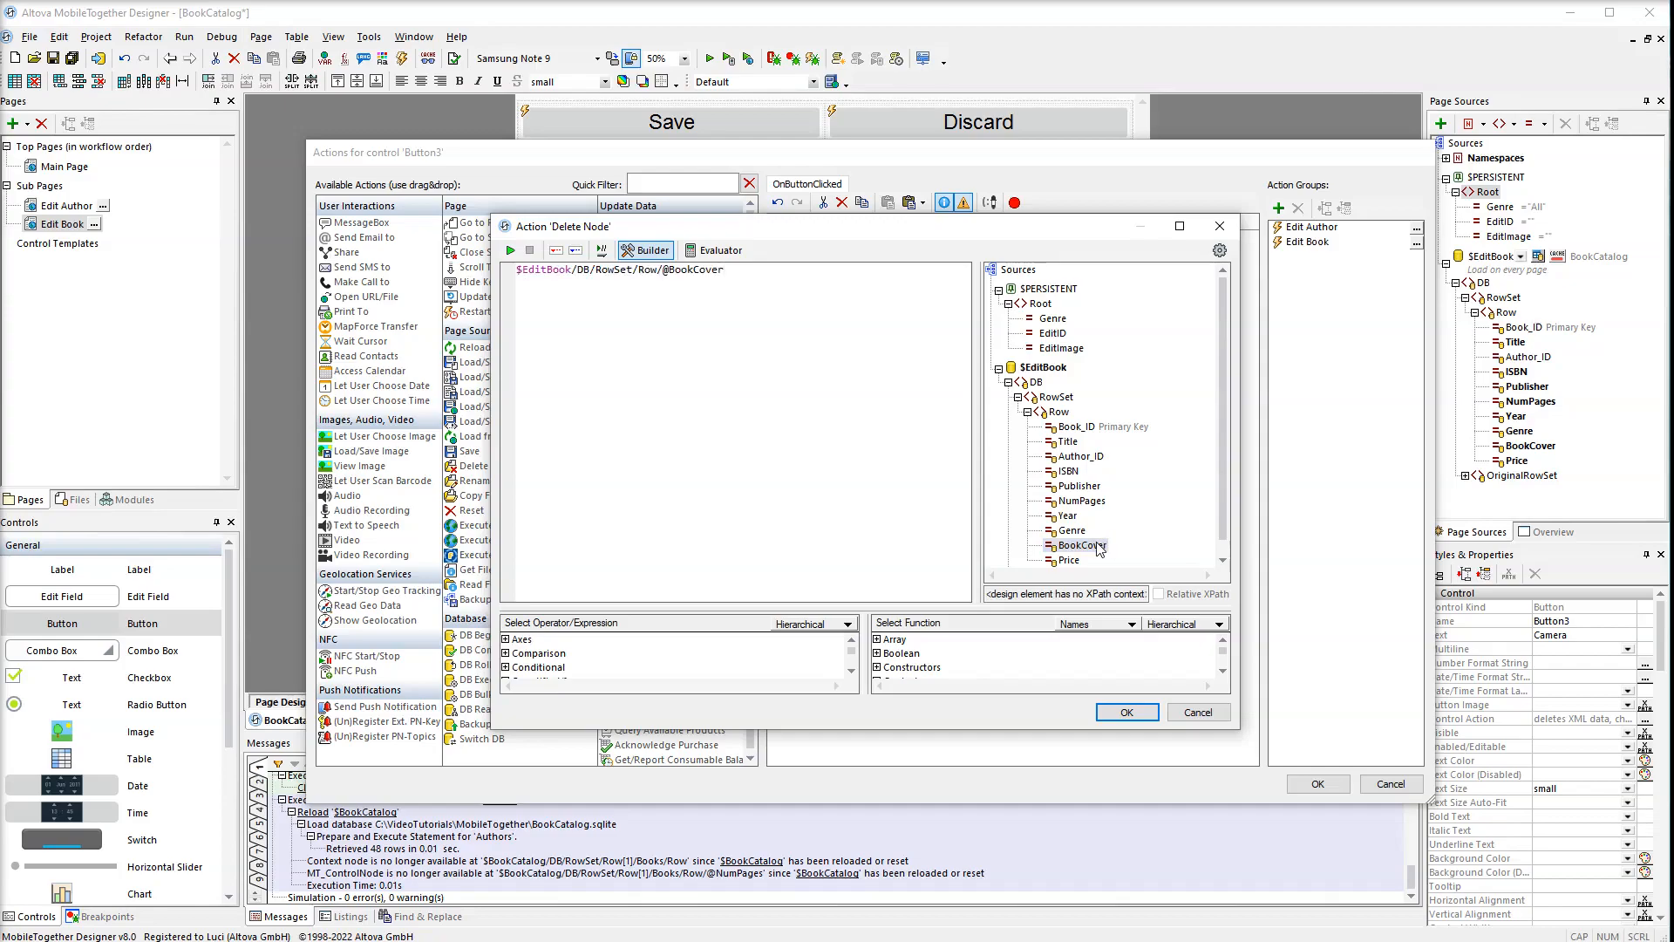
left_click(1126, 712)
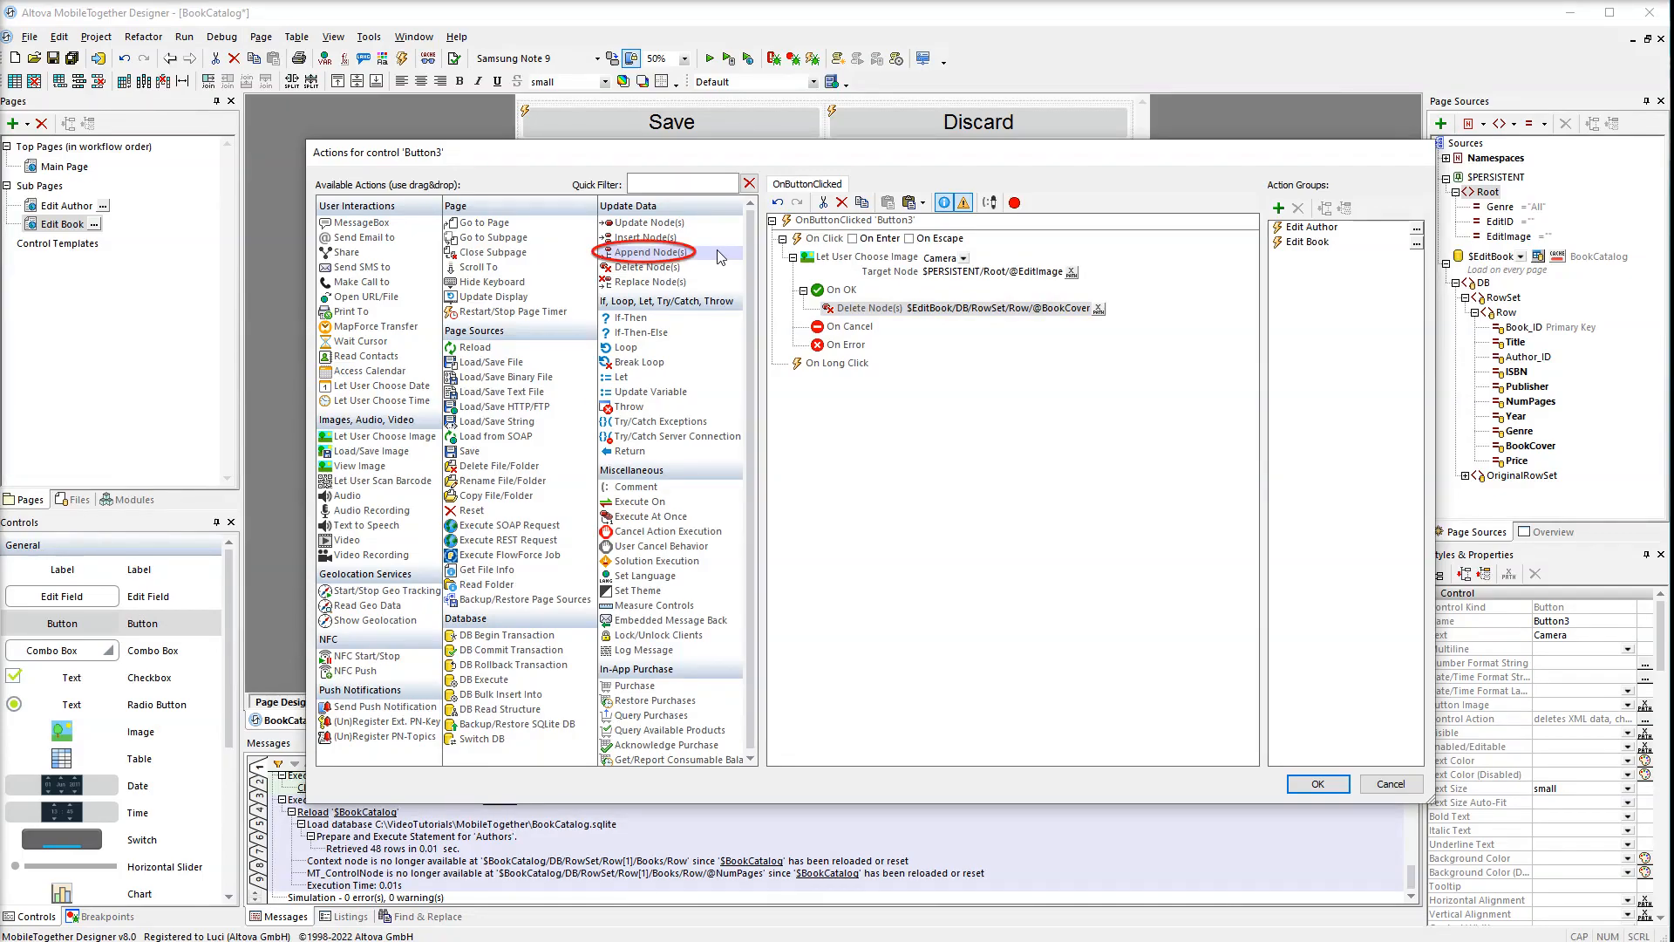
- Add an Append Node(s) action after the Delete Node(s) action under On OK, appending to $EditBook/DB/RowSet/Row
left_click_drag(720, 257, 826, 319)
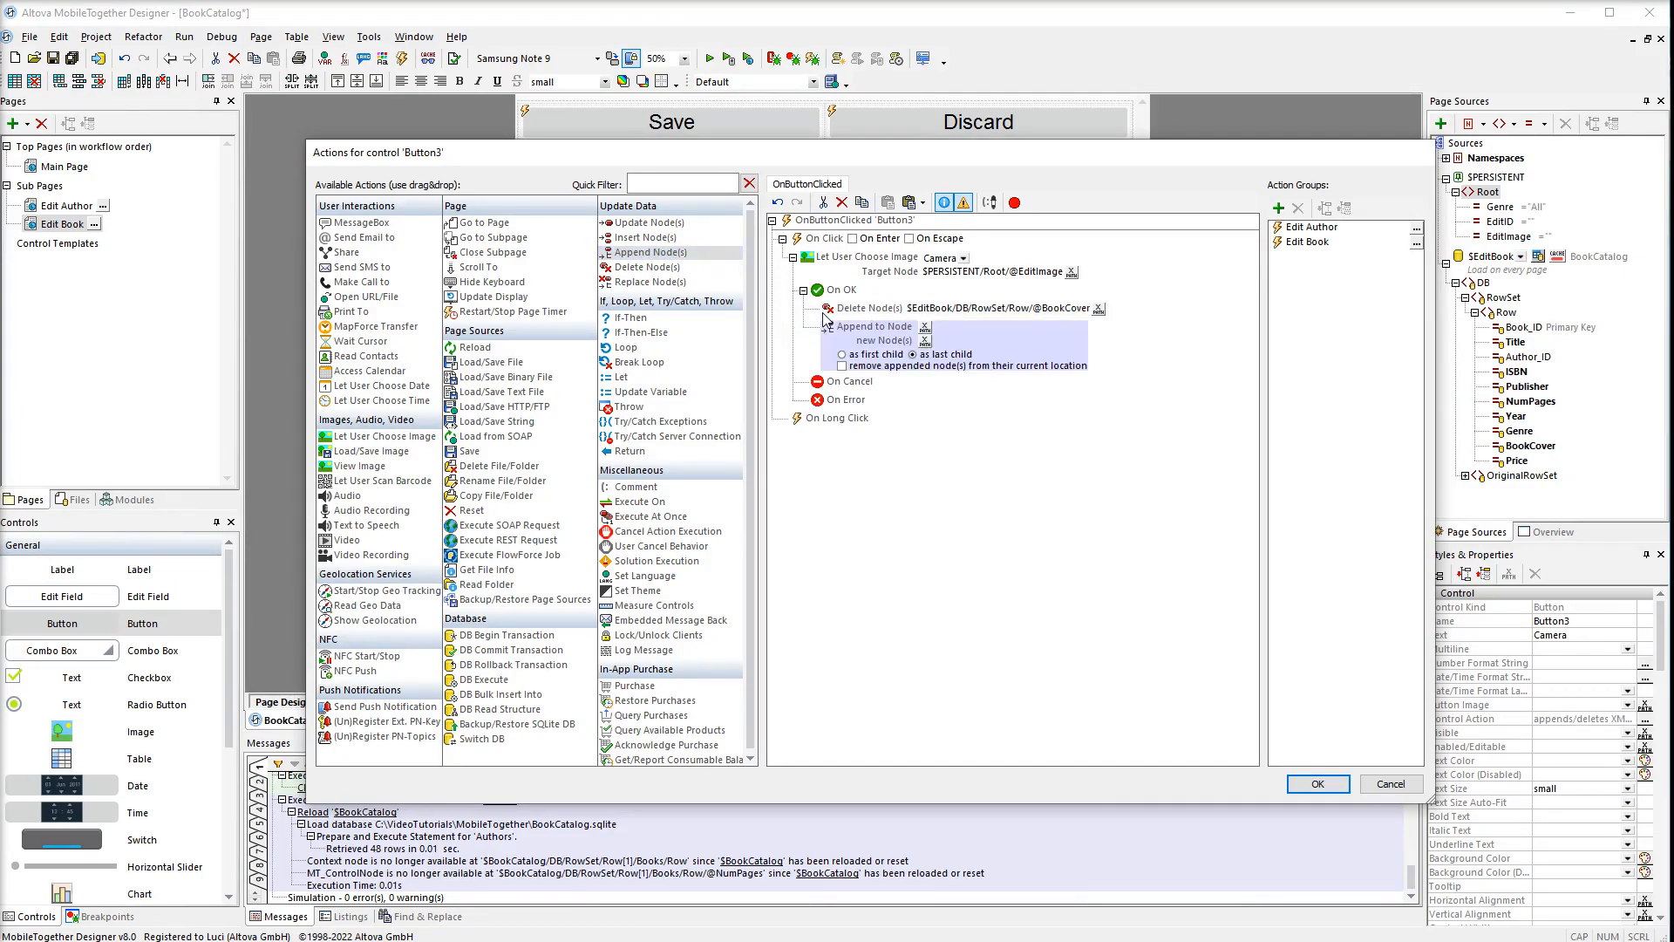
left_click(926, 326)
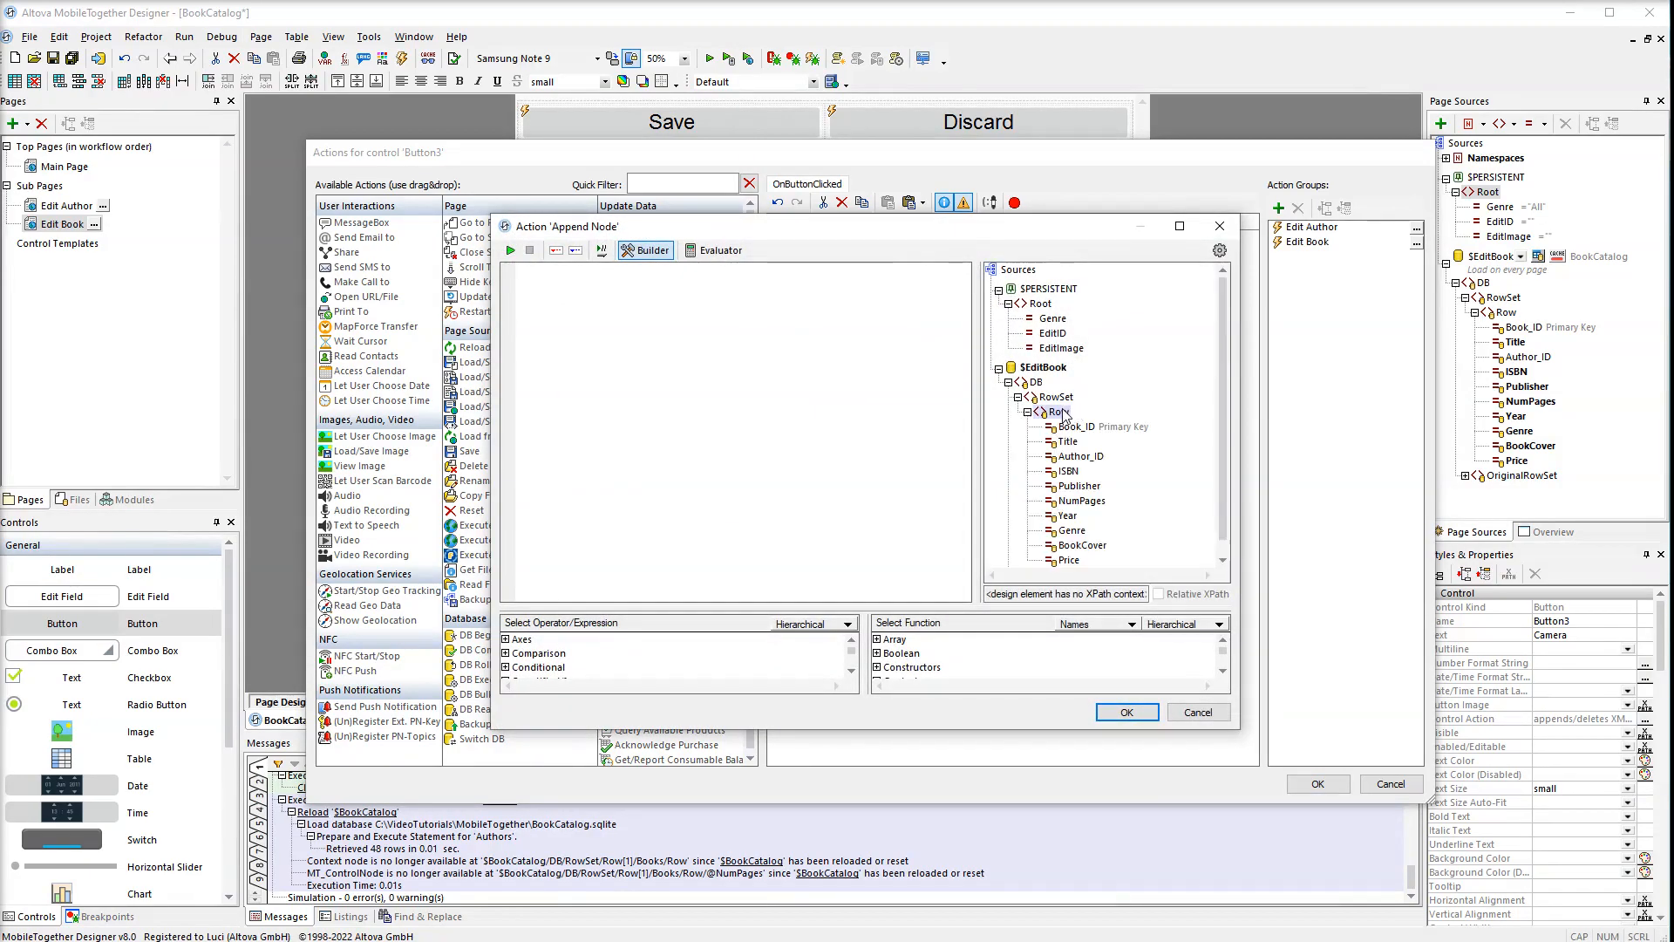
double_click(1061, 413)
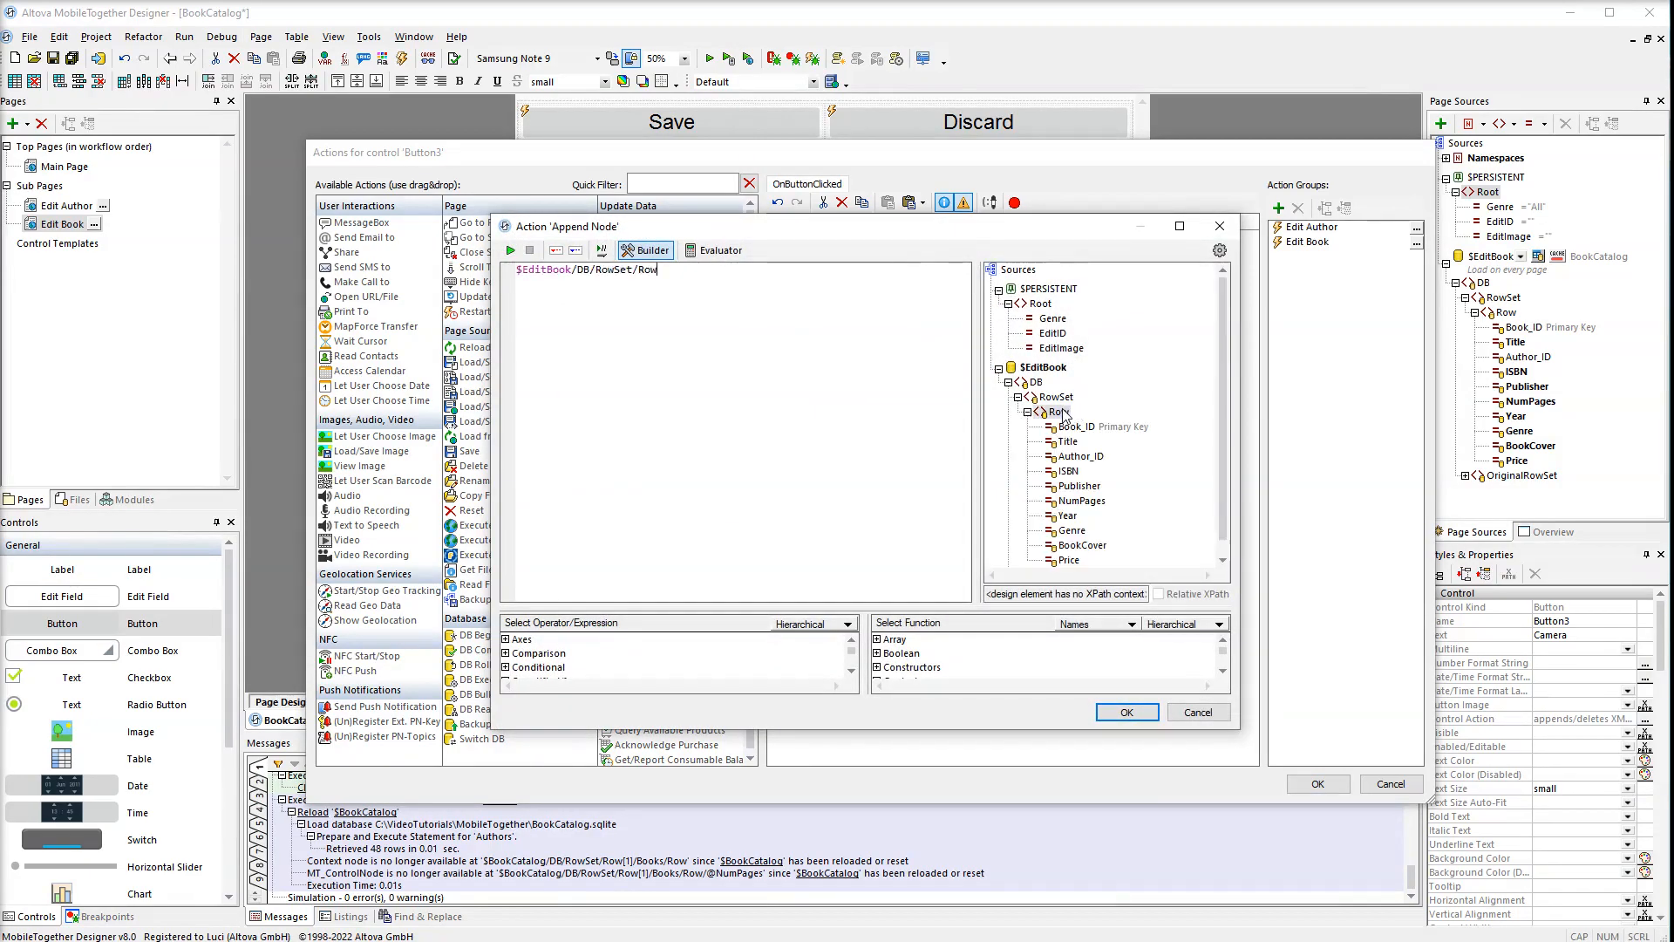
left_click(1127, 713)
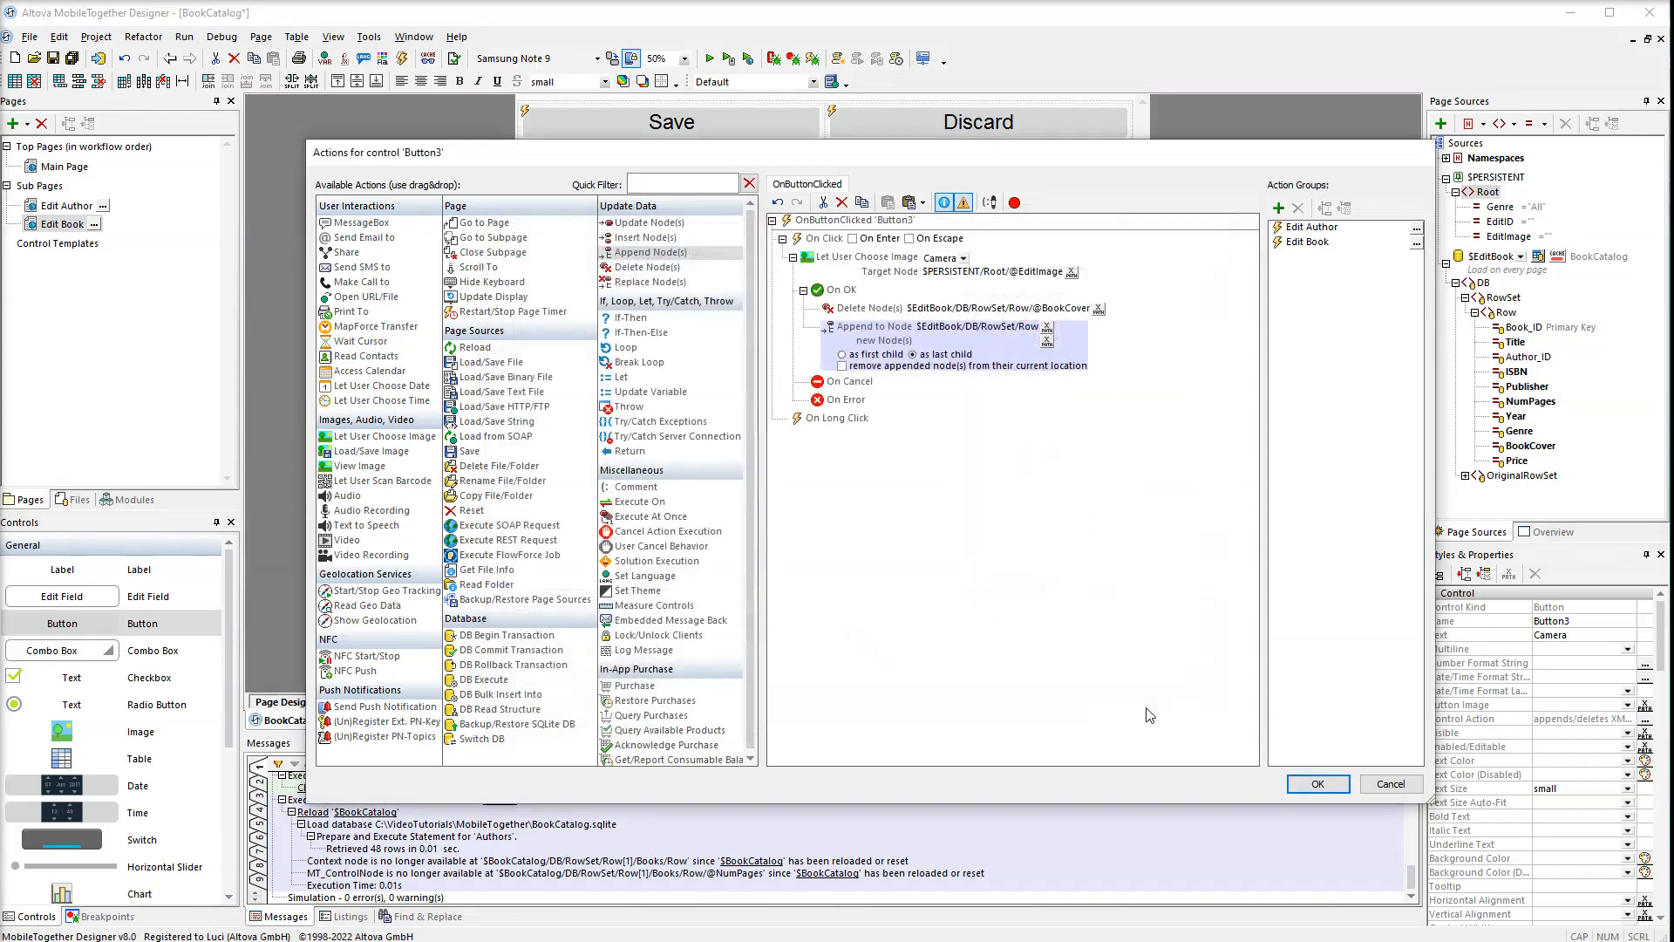
left_click(1047, 341)
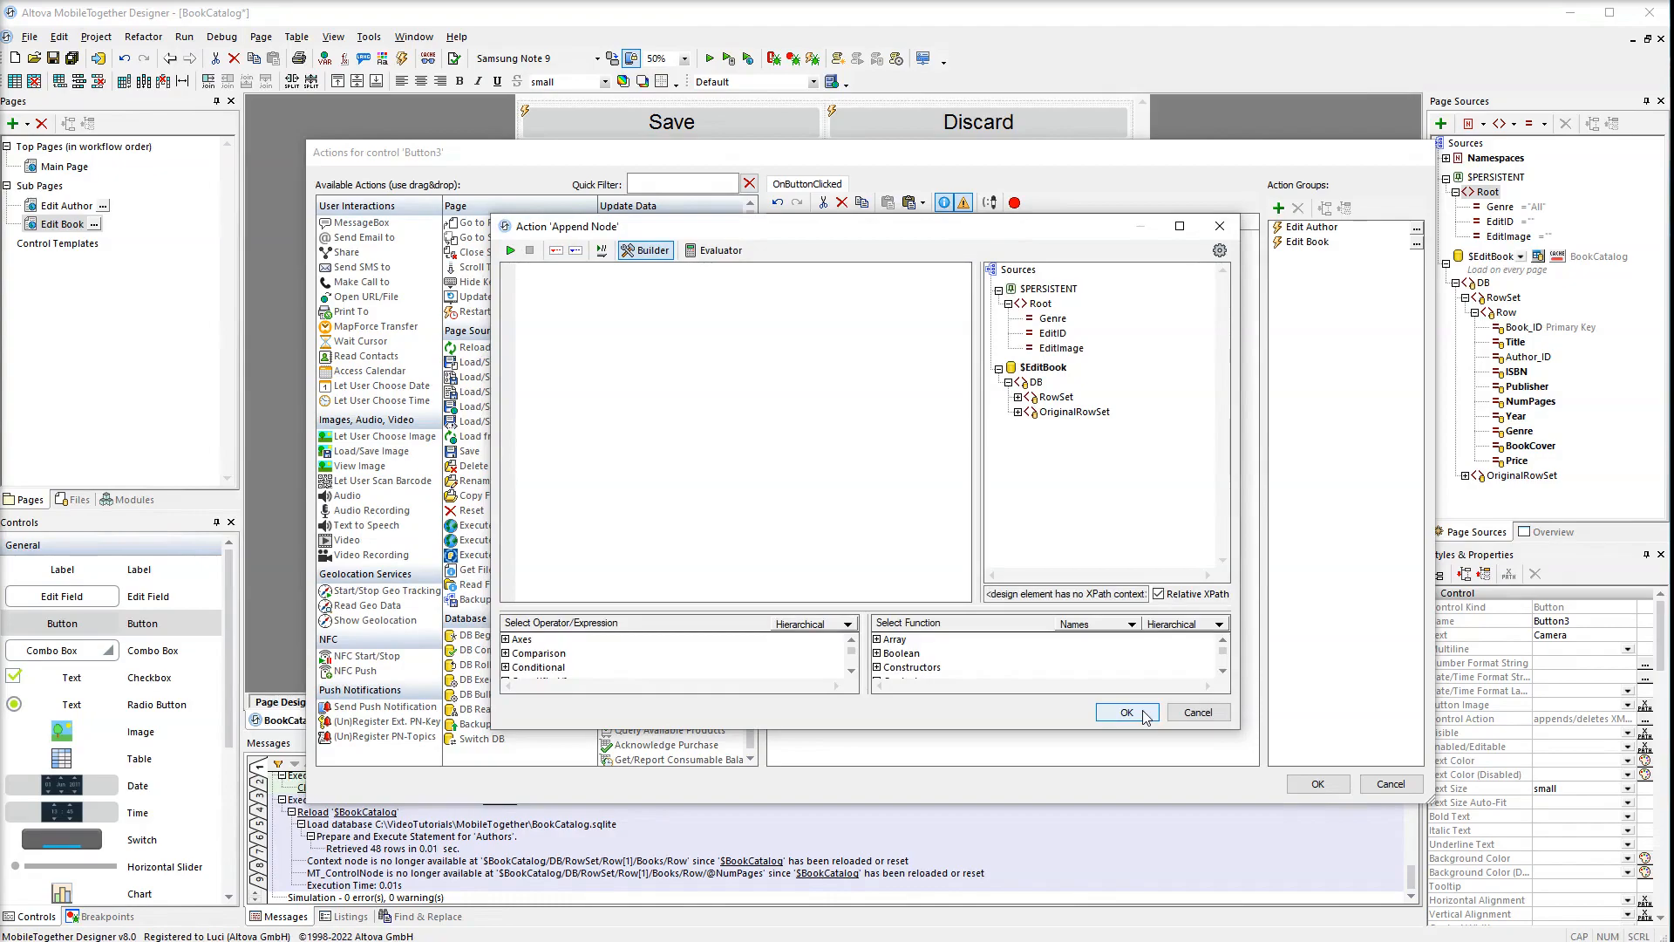
type("attribute BookCover {     if (mt-image-width-and-height($PERSISTENT/Root/@EditImage) >500)     then mt-transform-image($PERSISTENT/Root/@EditImage, 500, 0, 50)     else $PERSISTENT/Root/@EditImage }")
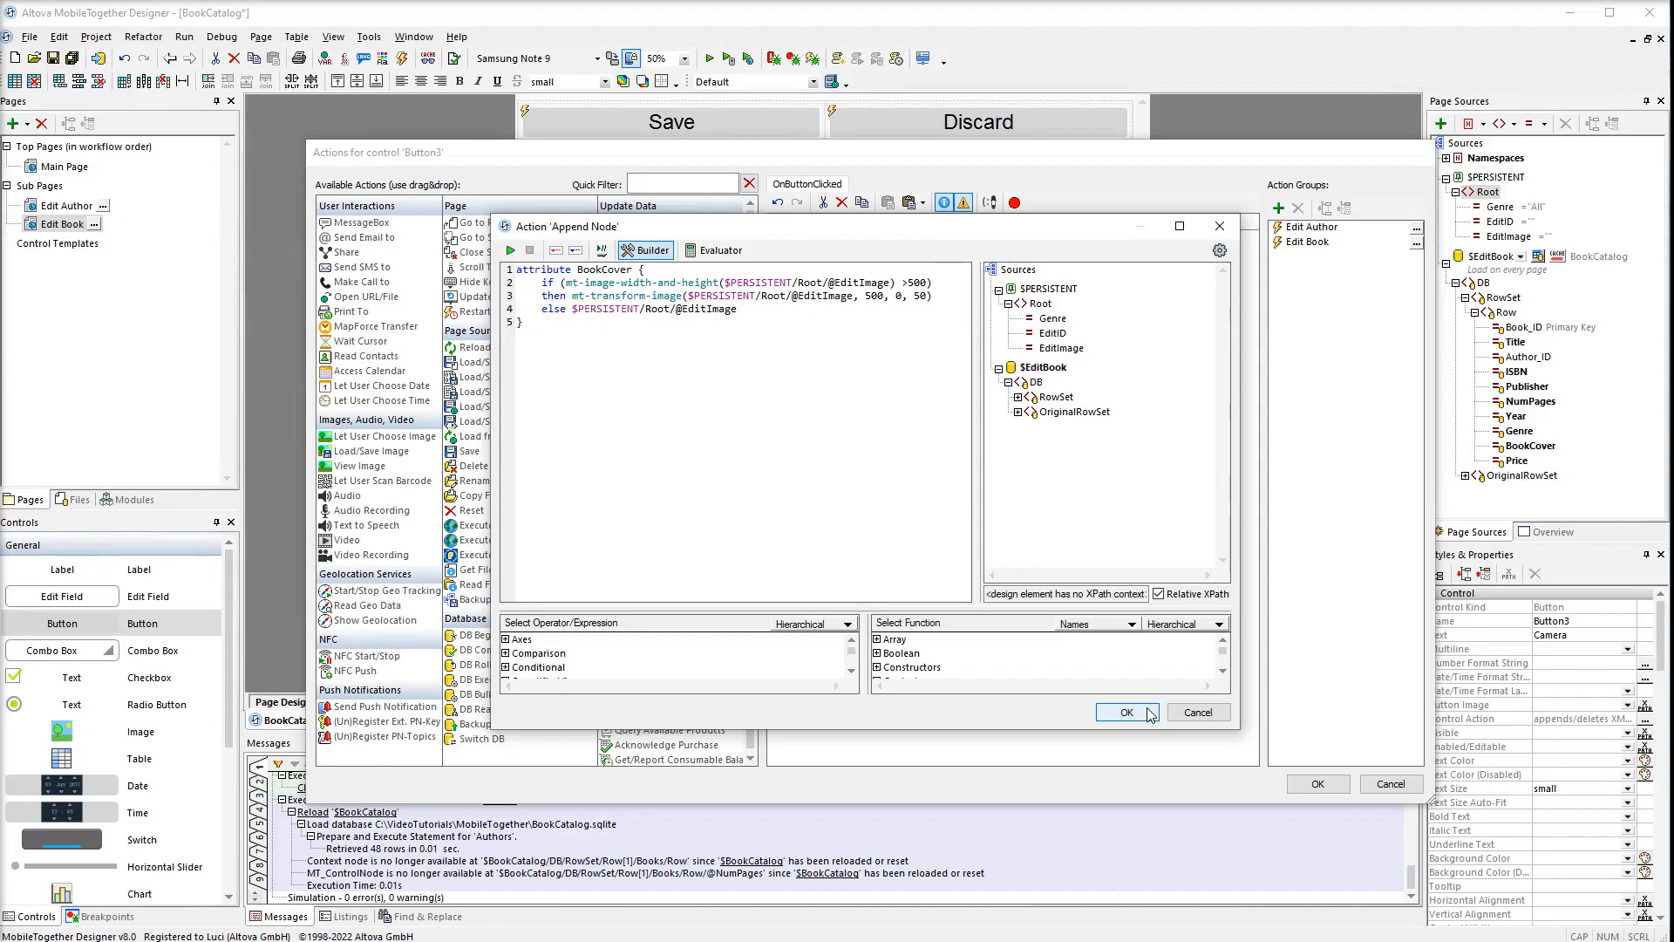
left_click(1127, 712)
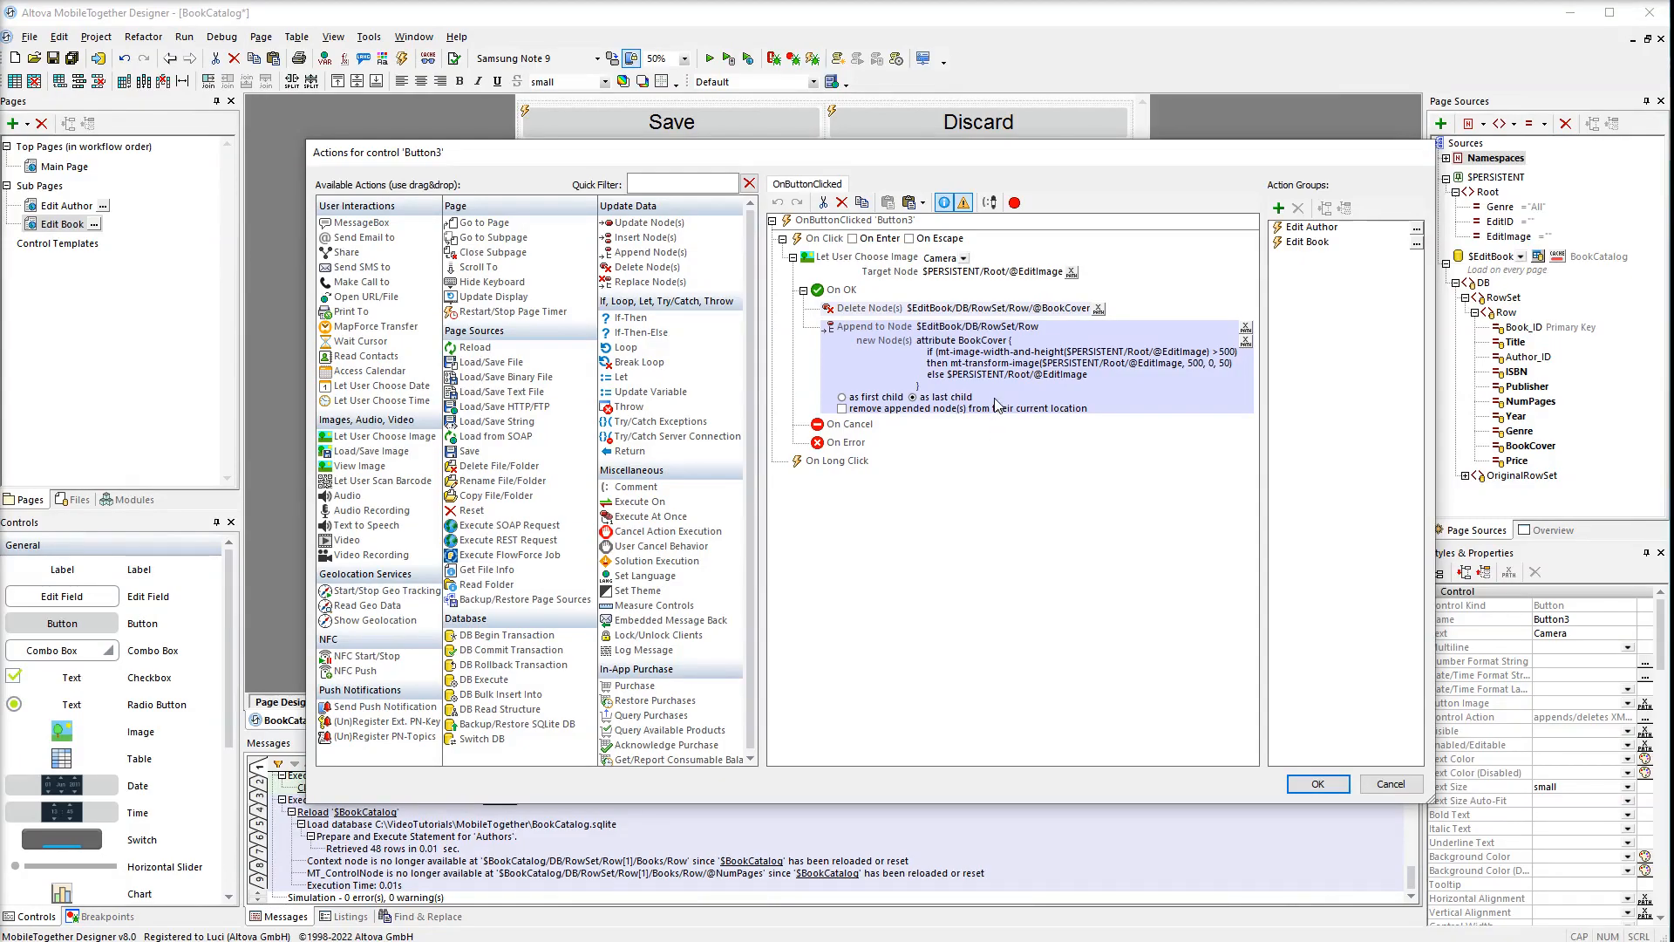
- Turn the Delete Node(s) and Append Node(s) actions into an action group named Resize Image and accept the Camera button's actions
right_click(996, 400)
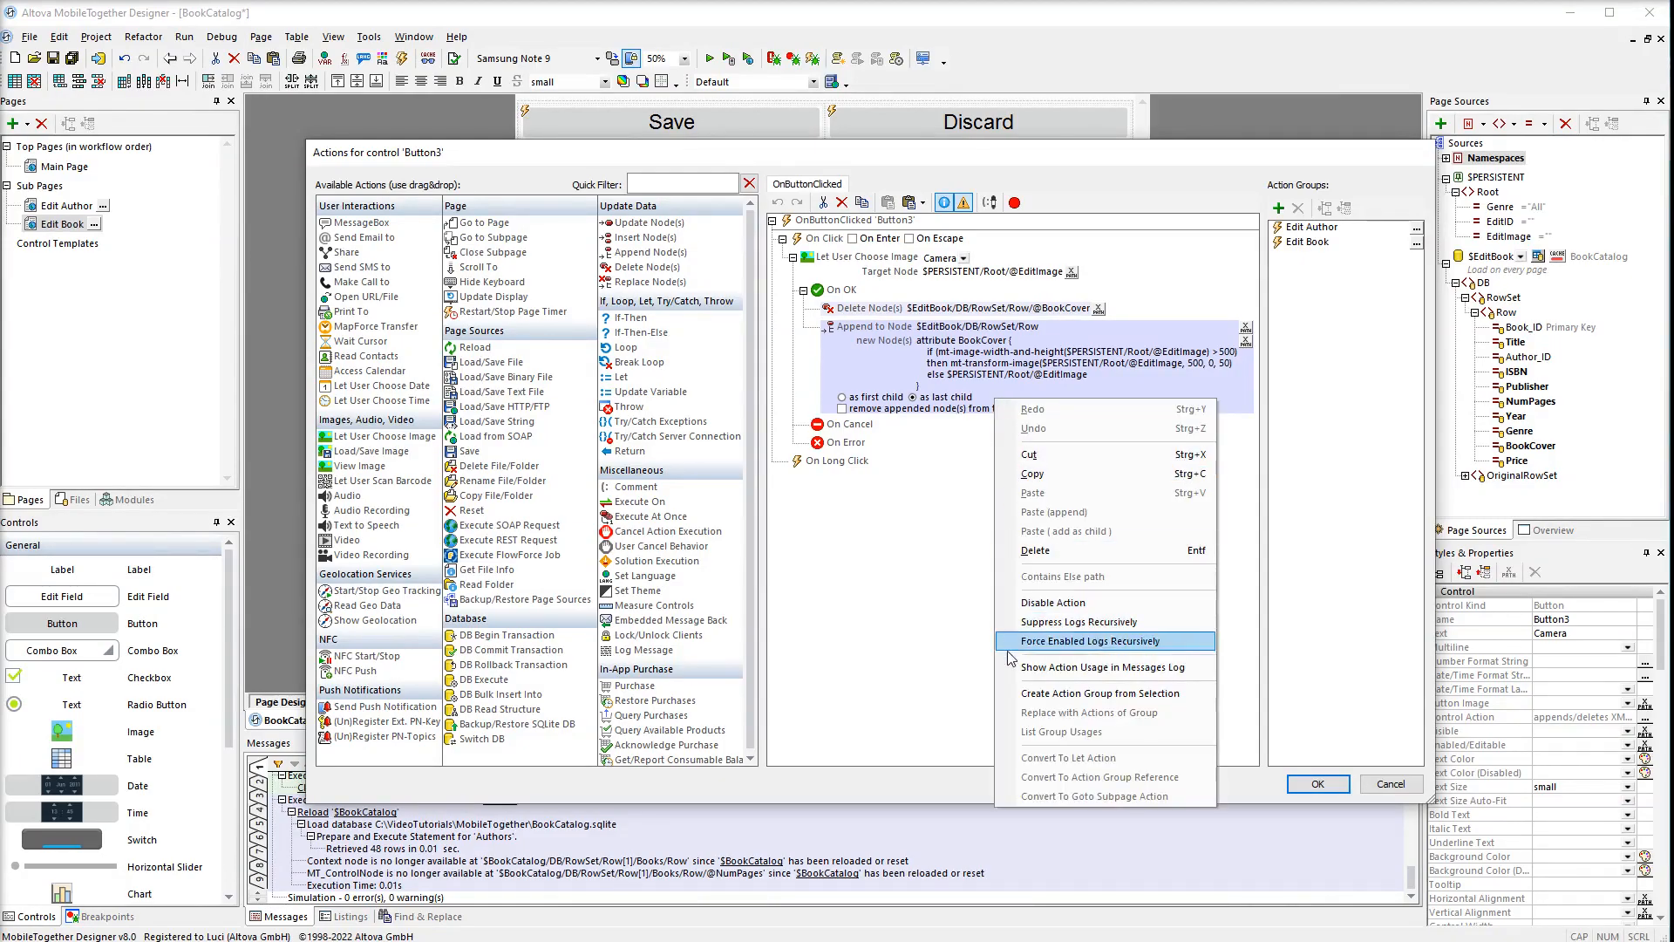
left_click(1012, 693)
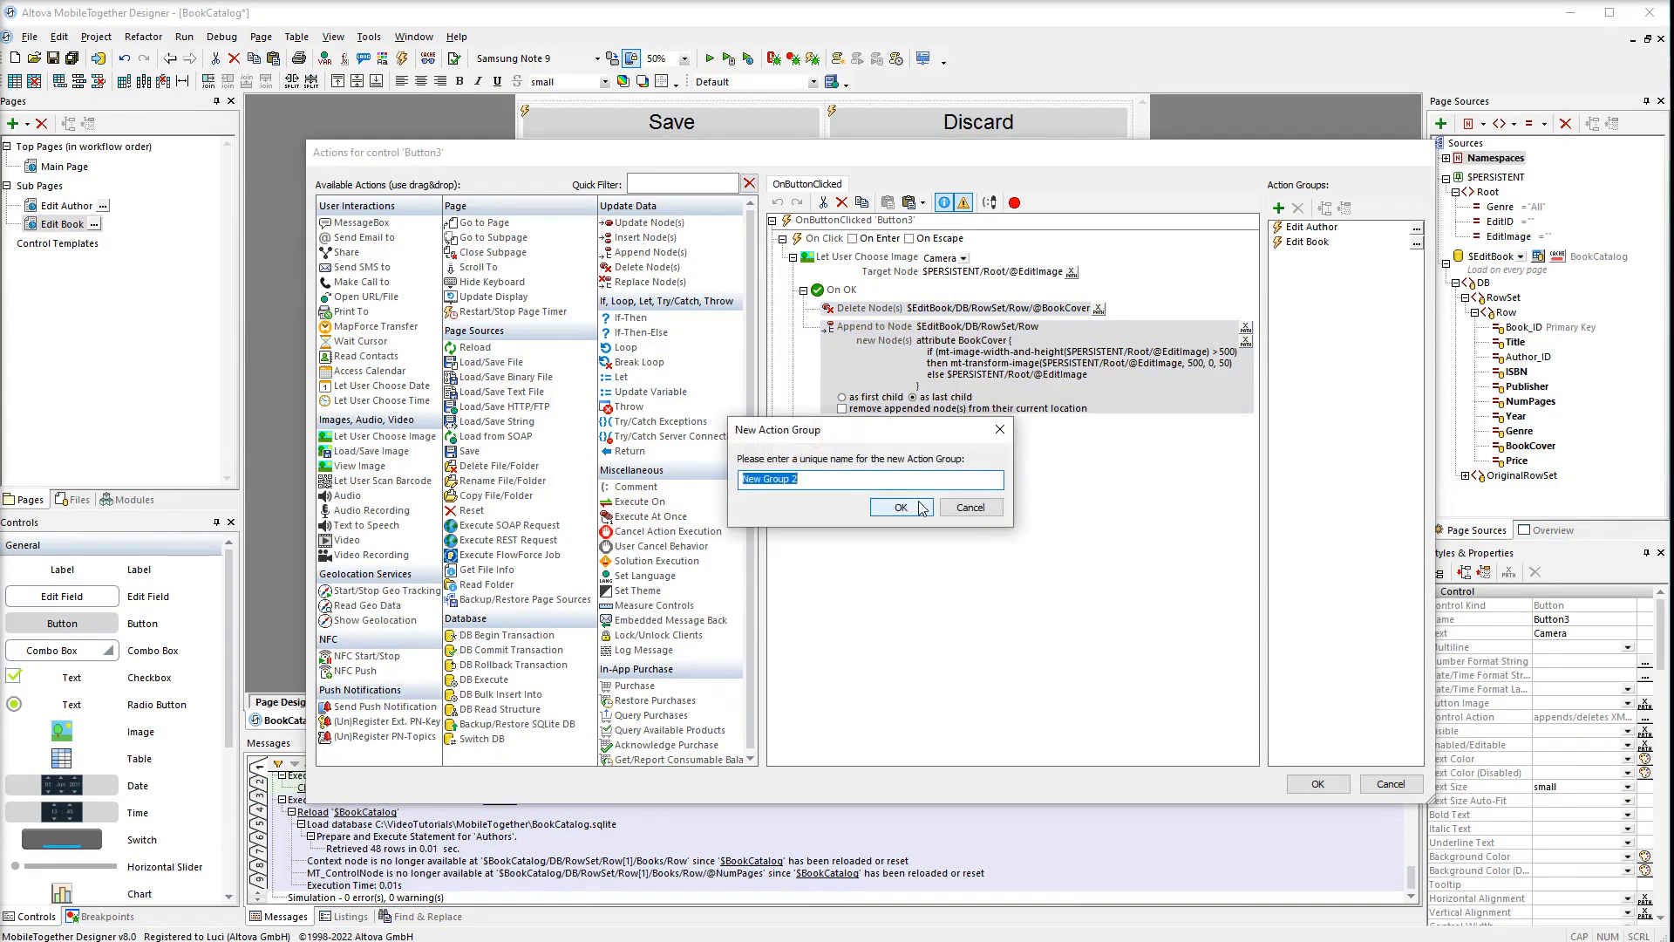
type("Resize Image")
left_click(920, 508)
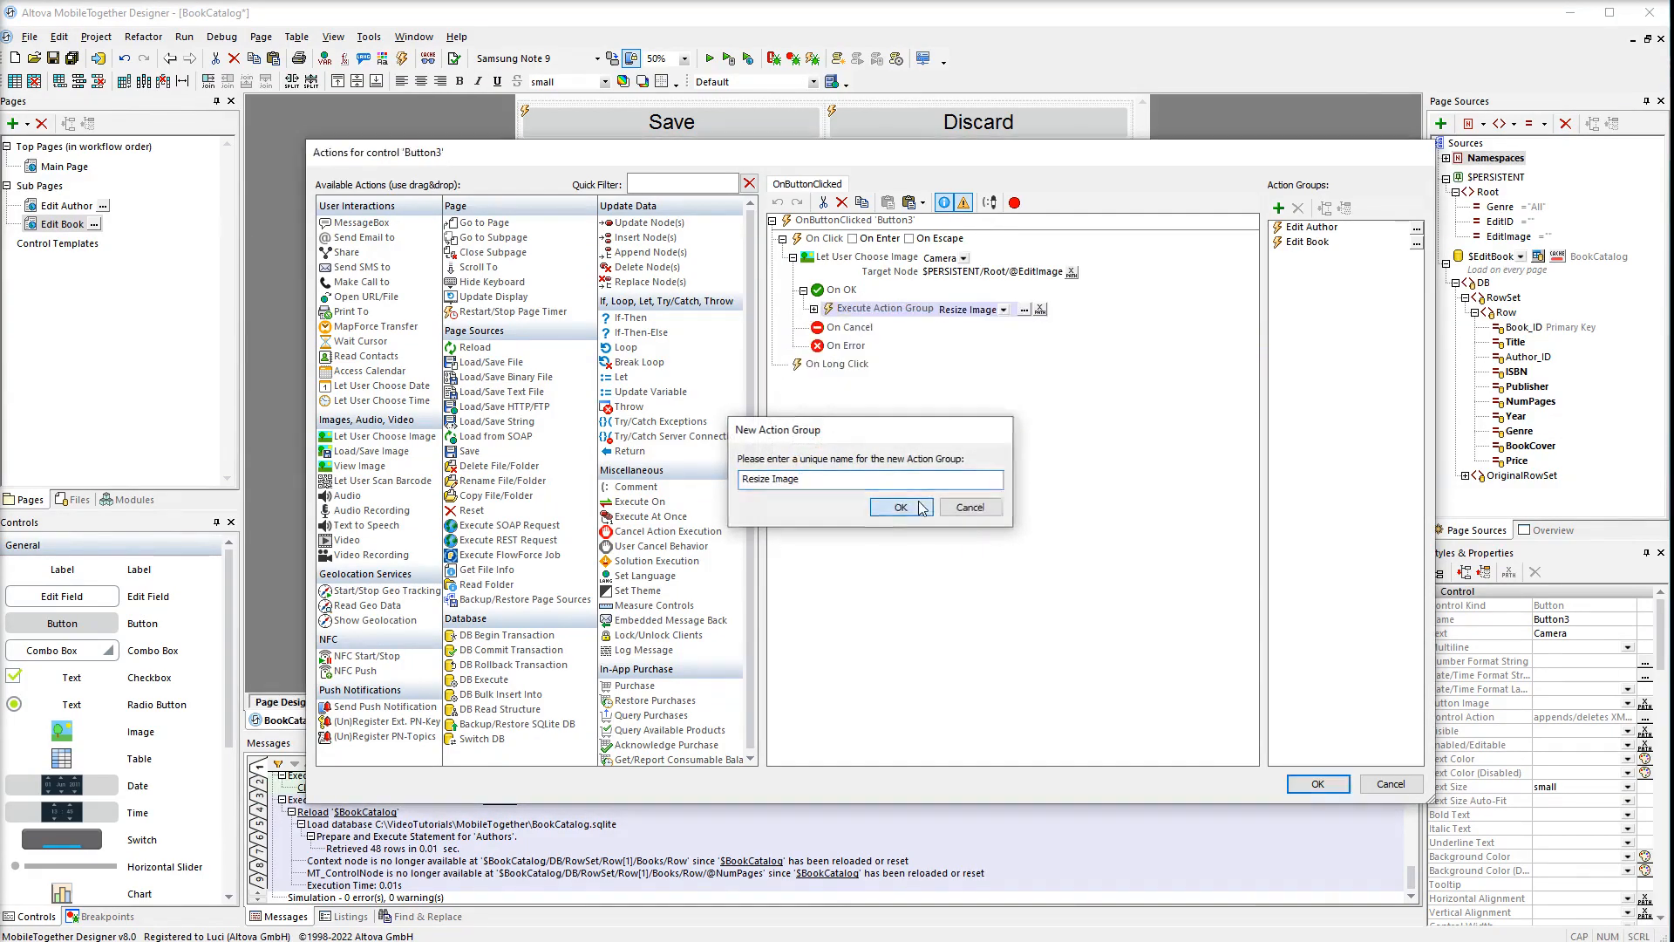
left_click(1318, 784)
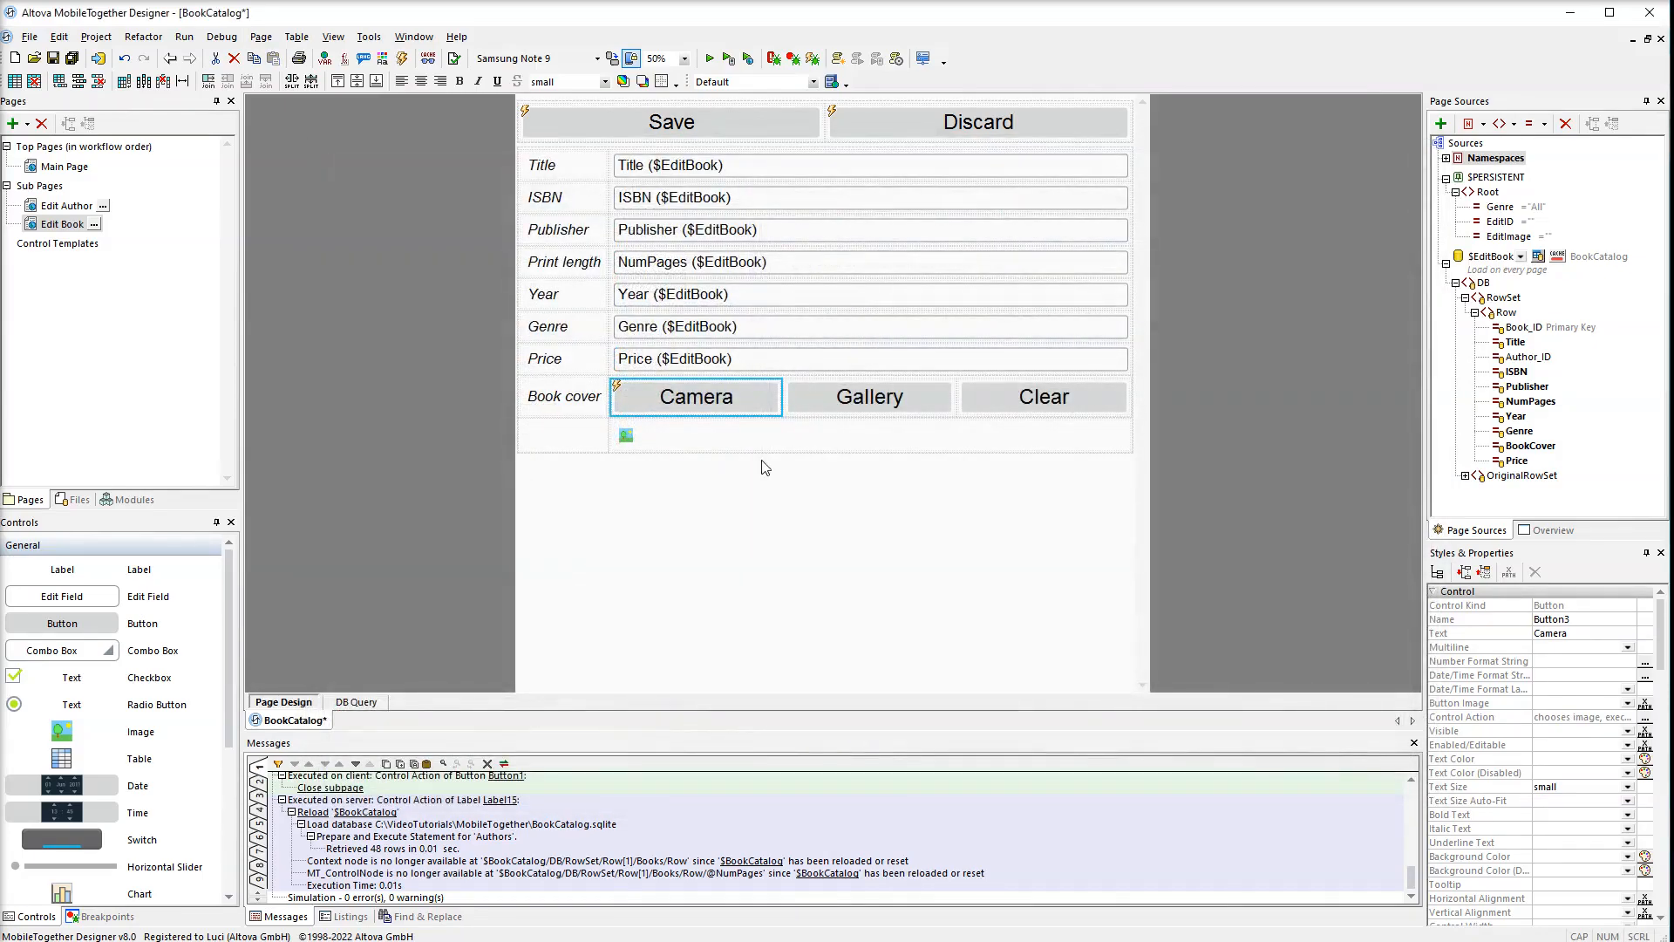
- Copy the Camera button and paste only its actions onto the Gallery button
right_click(755, 401)
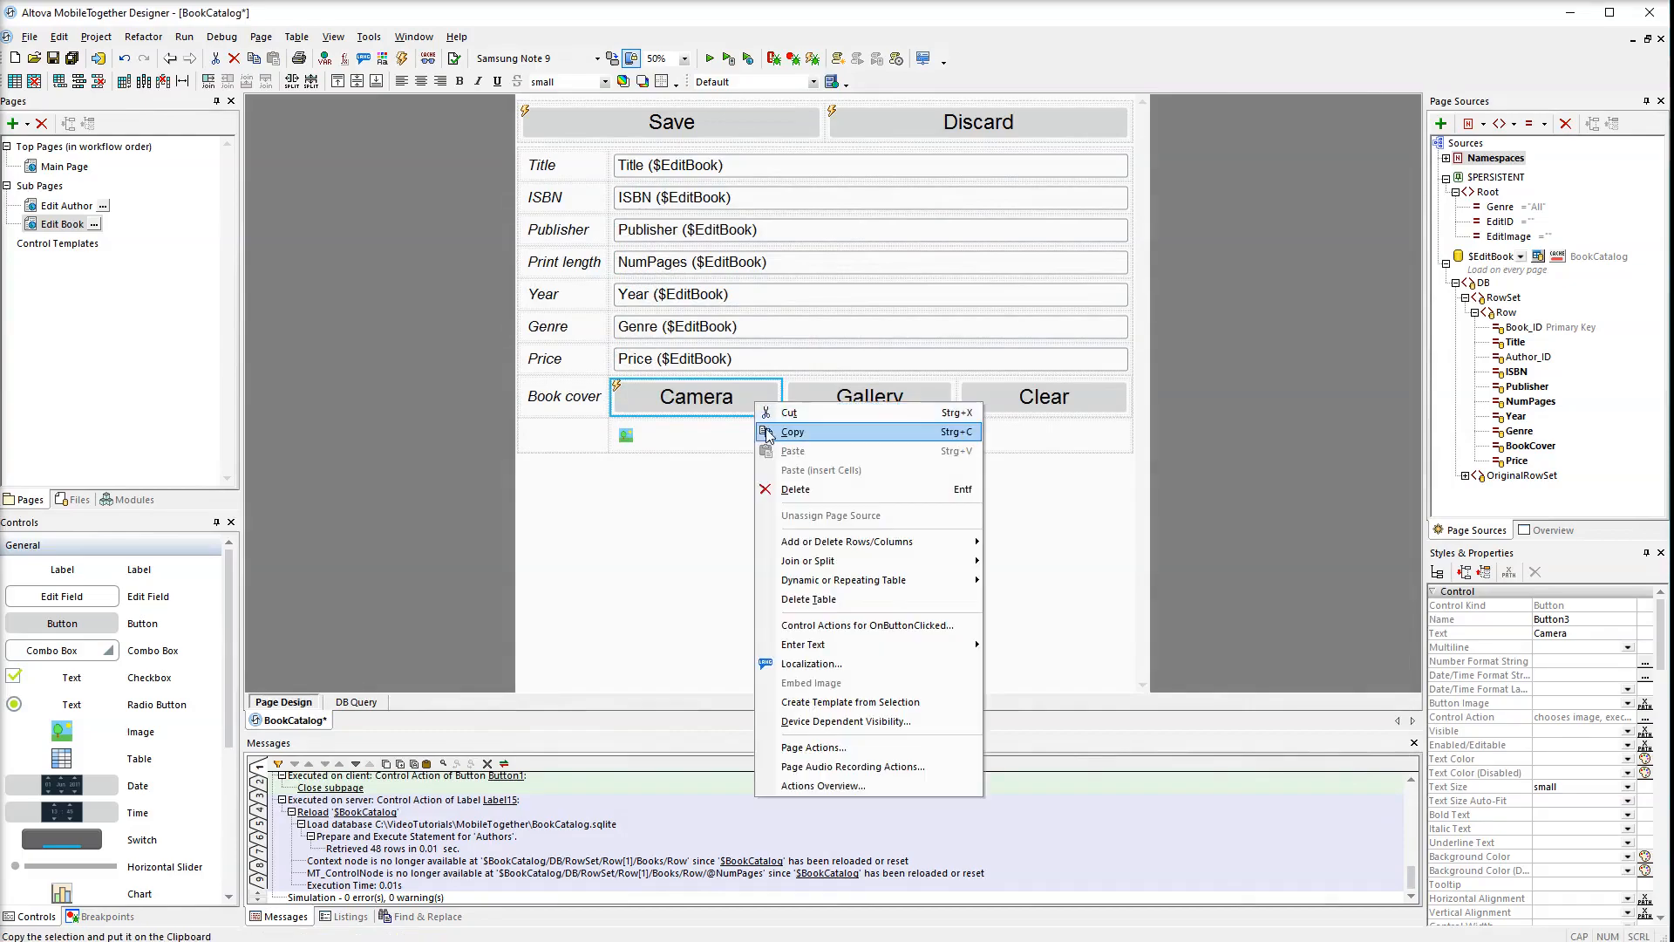
left_click(767, 434)
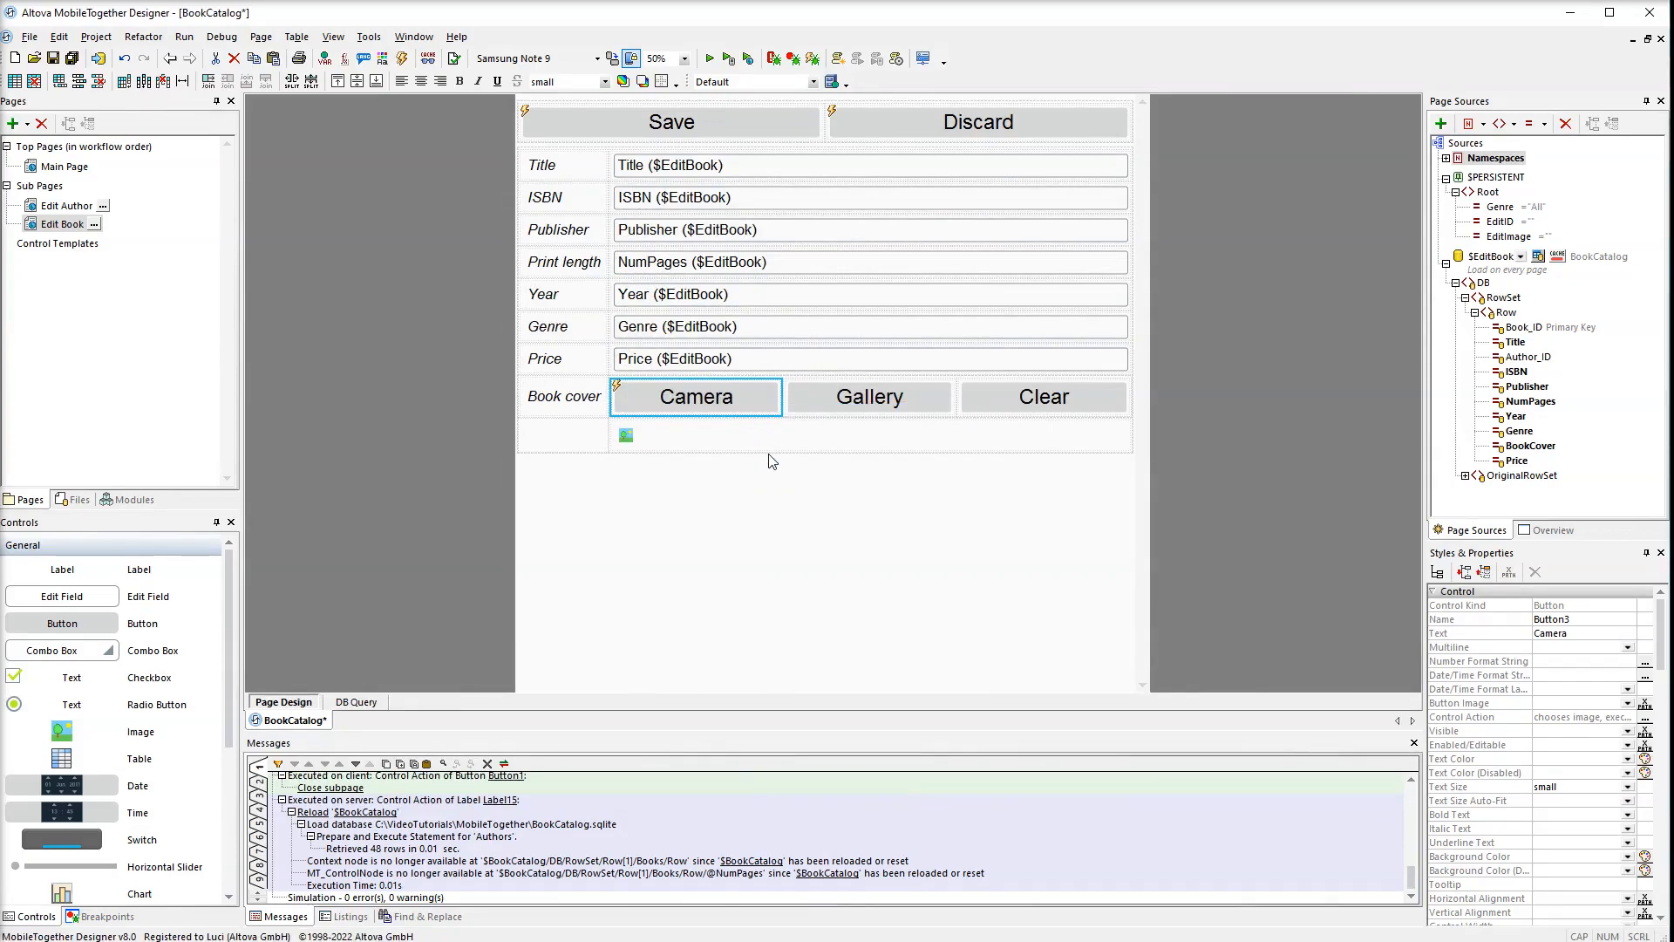
right_click(807, 405)
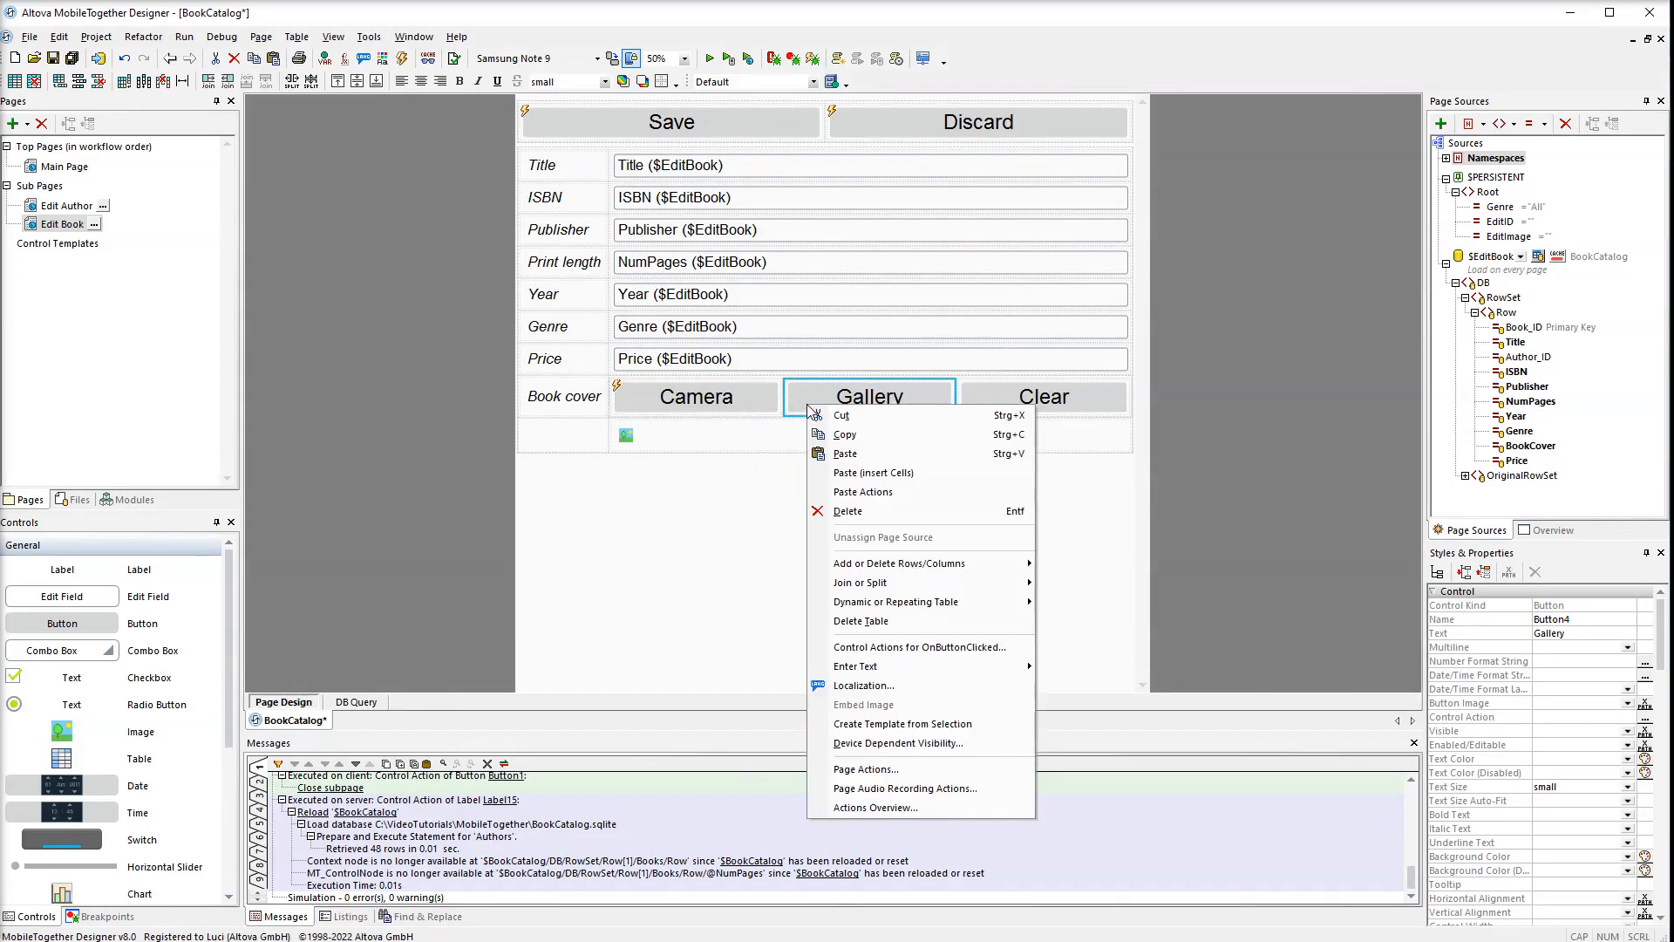
left_click(820, 491)
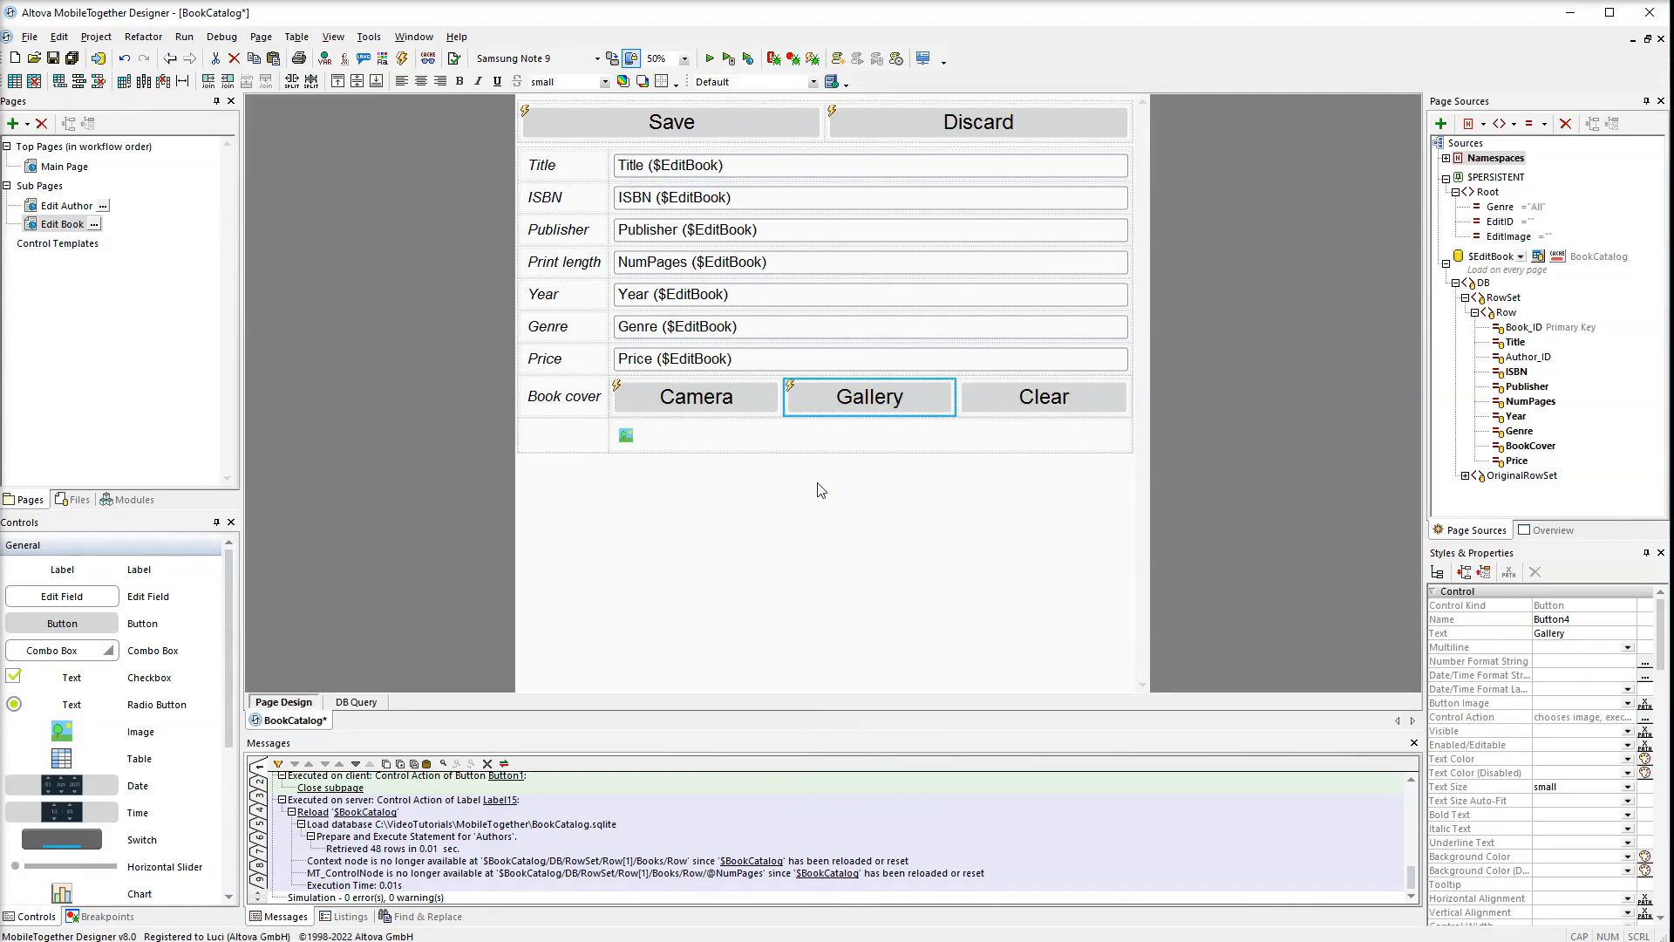
- Switch the Gallery button's Let User Choose Image source to Gallery and accept its actions
double_click(793, 389)
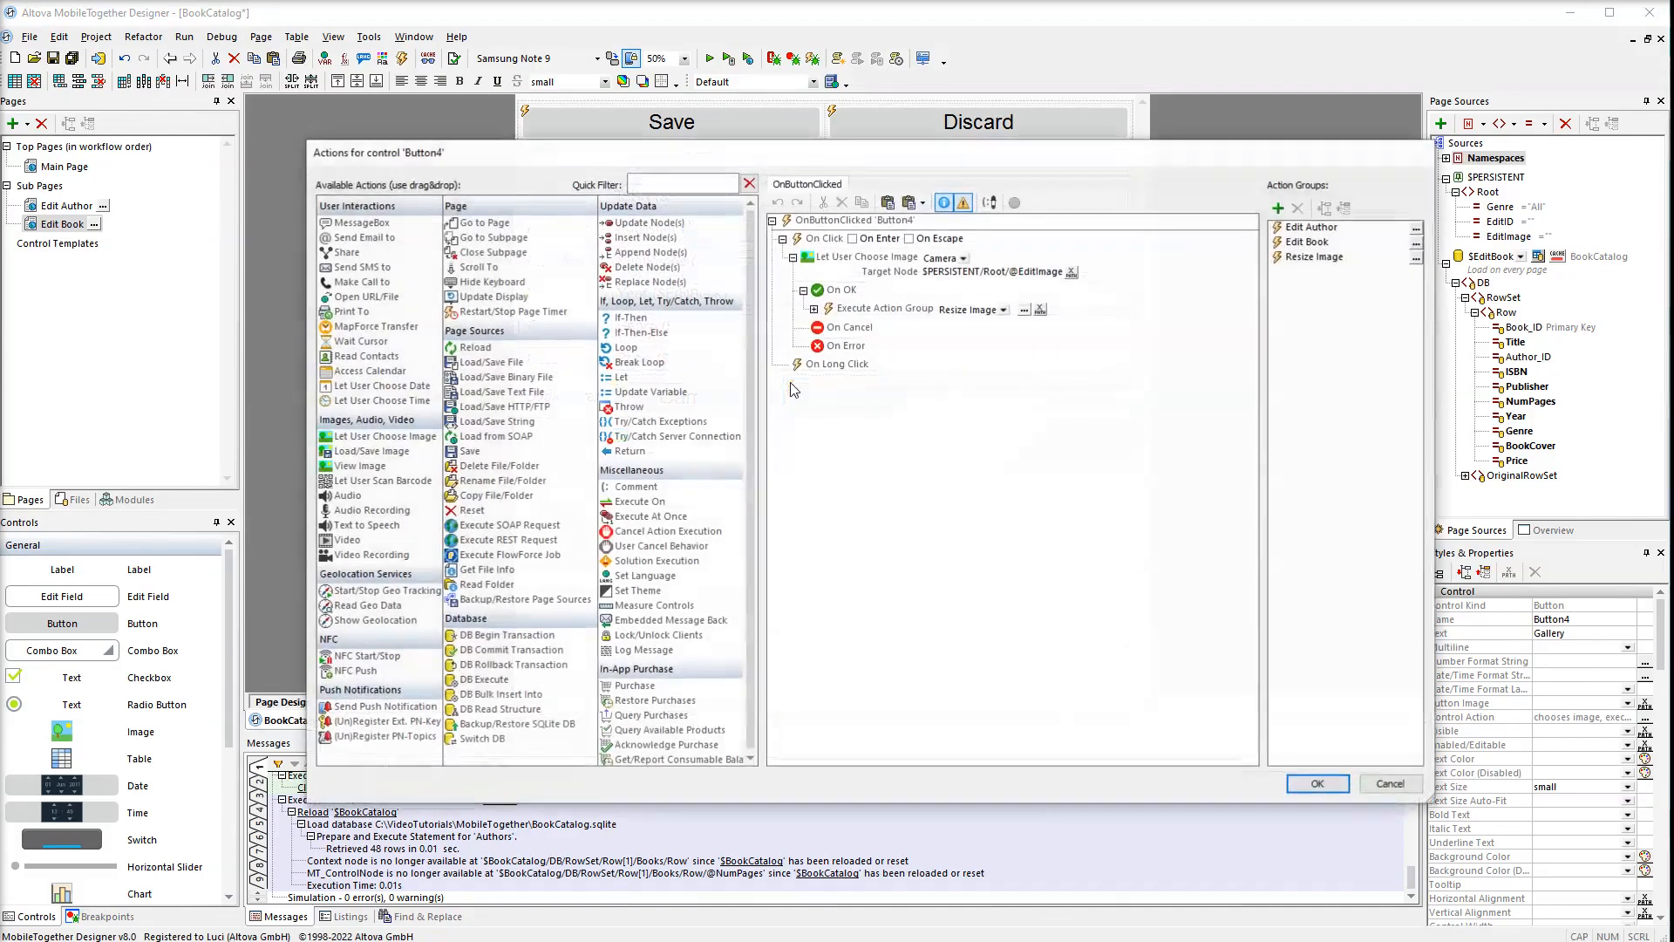
left_click(965, 258)
left_click(948, 278)
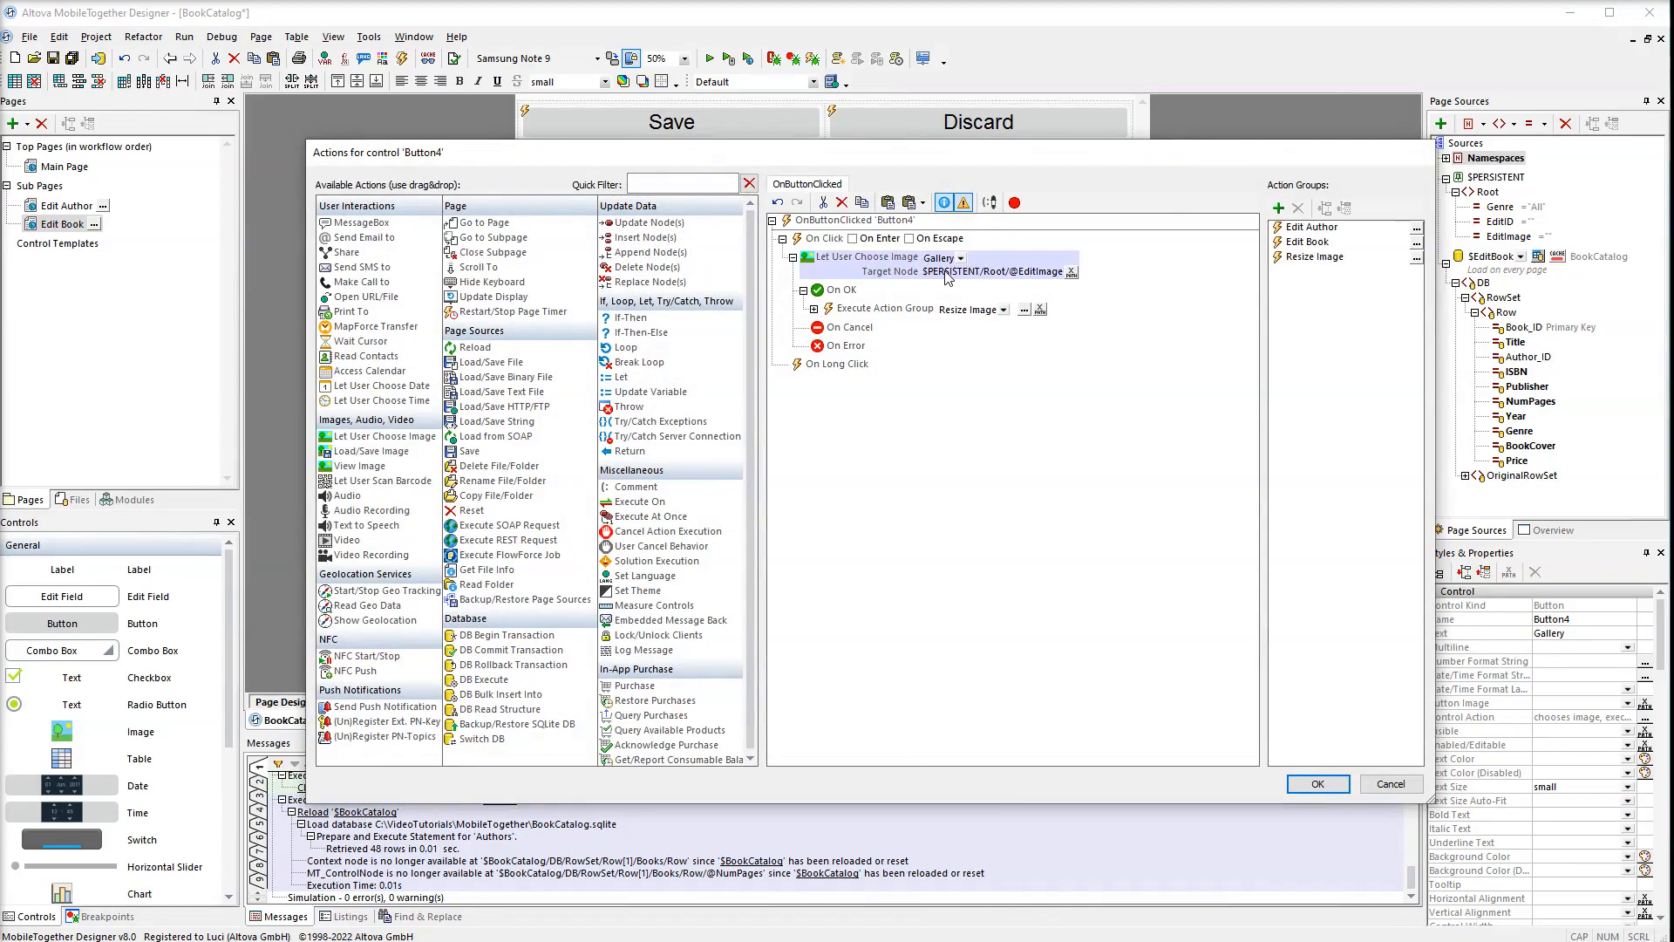
left_click(1337, 786)
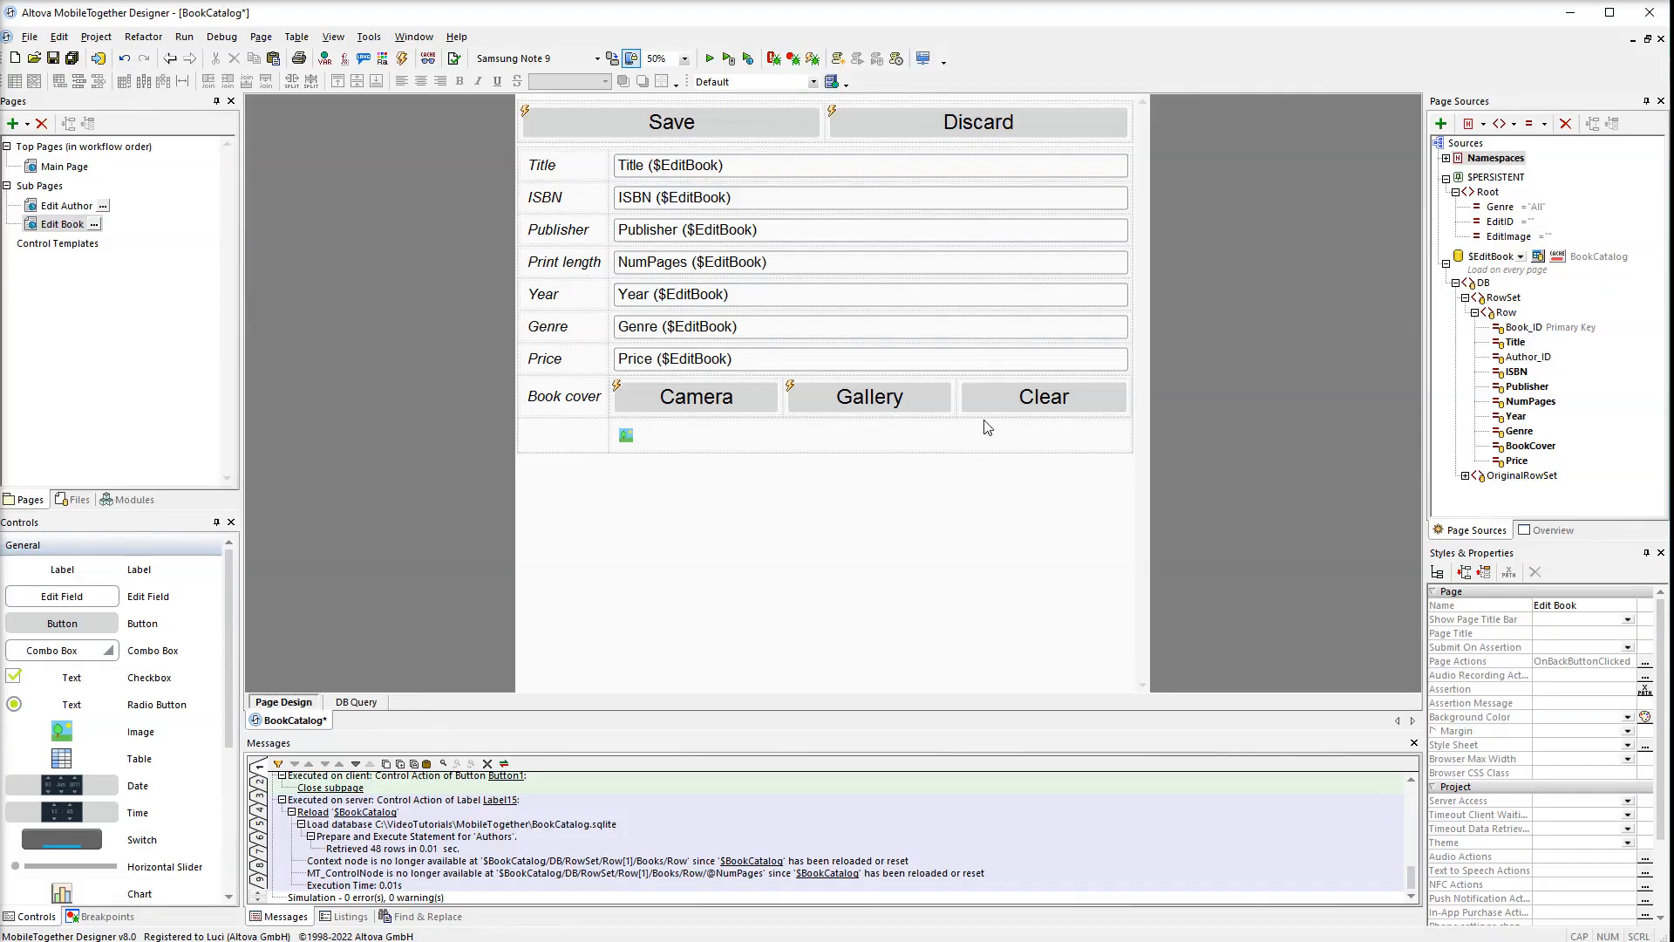
left_click(986, 401)
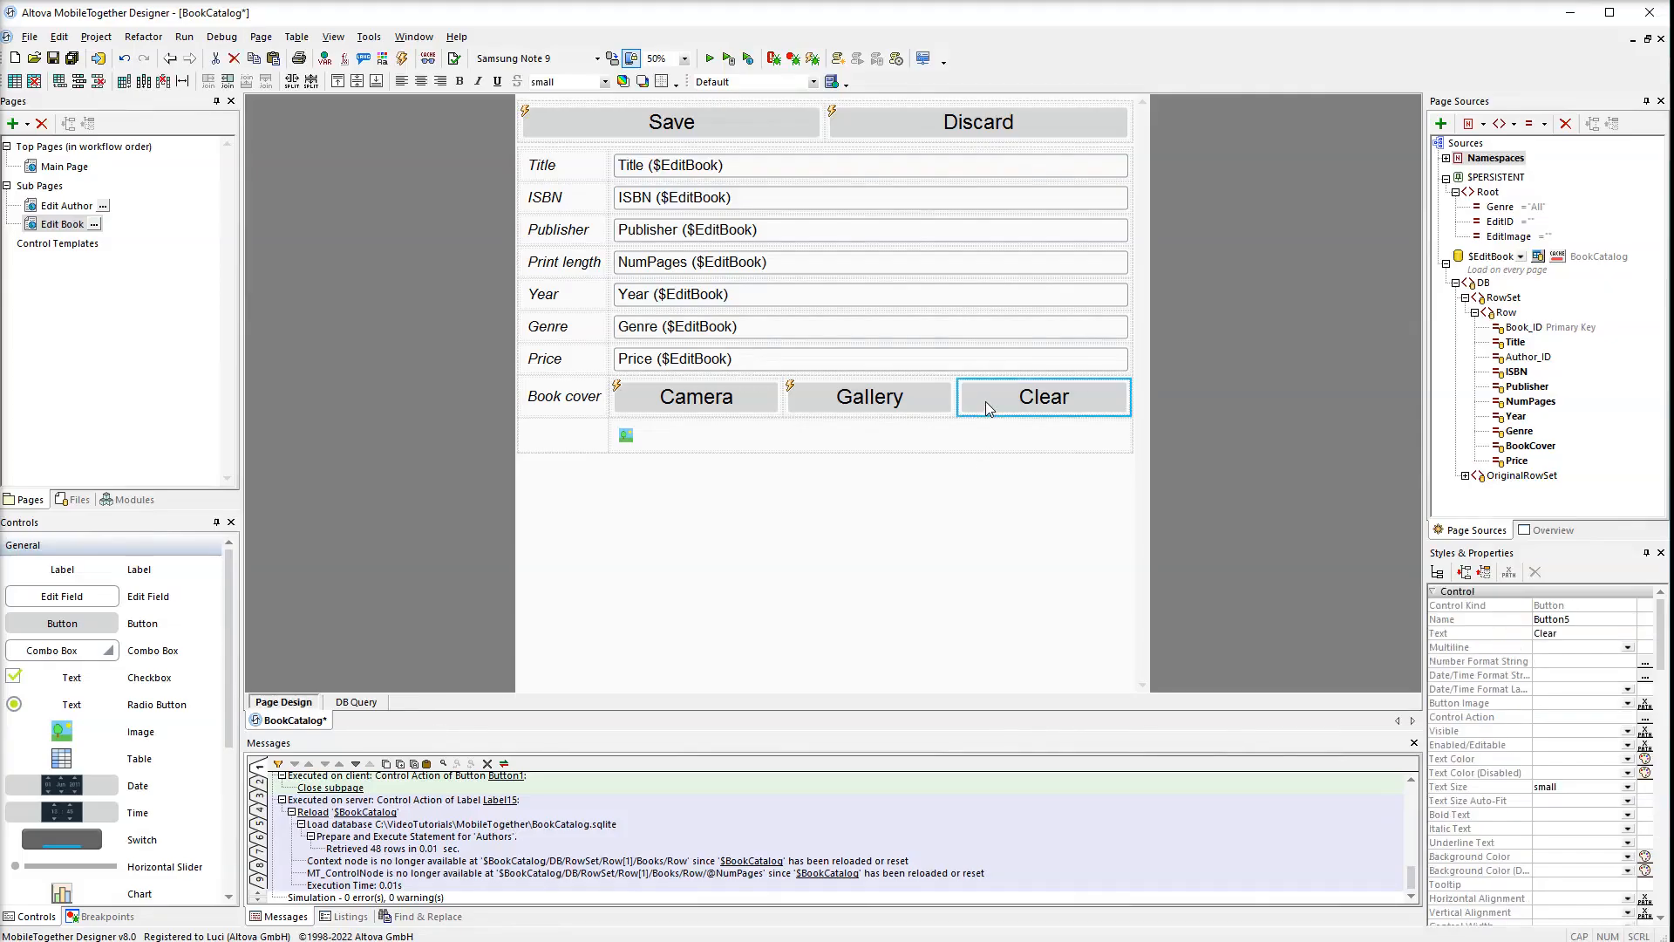
right_click(986, 401)
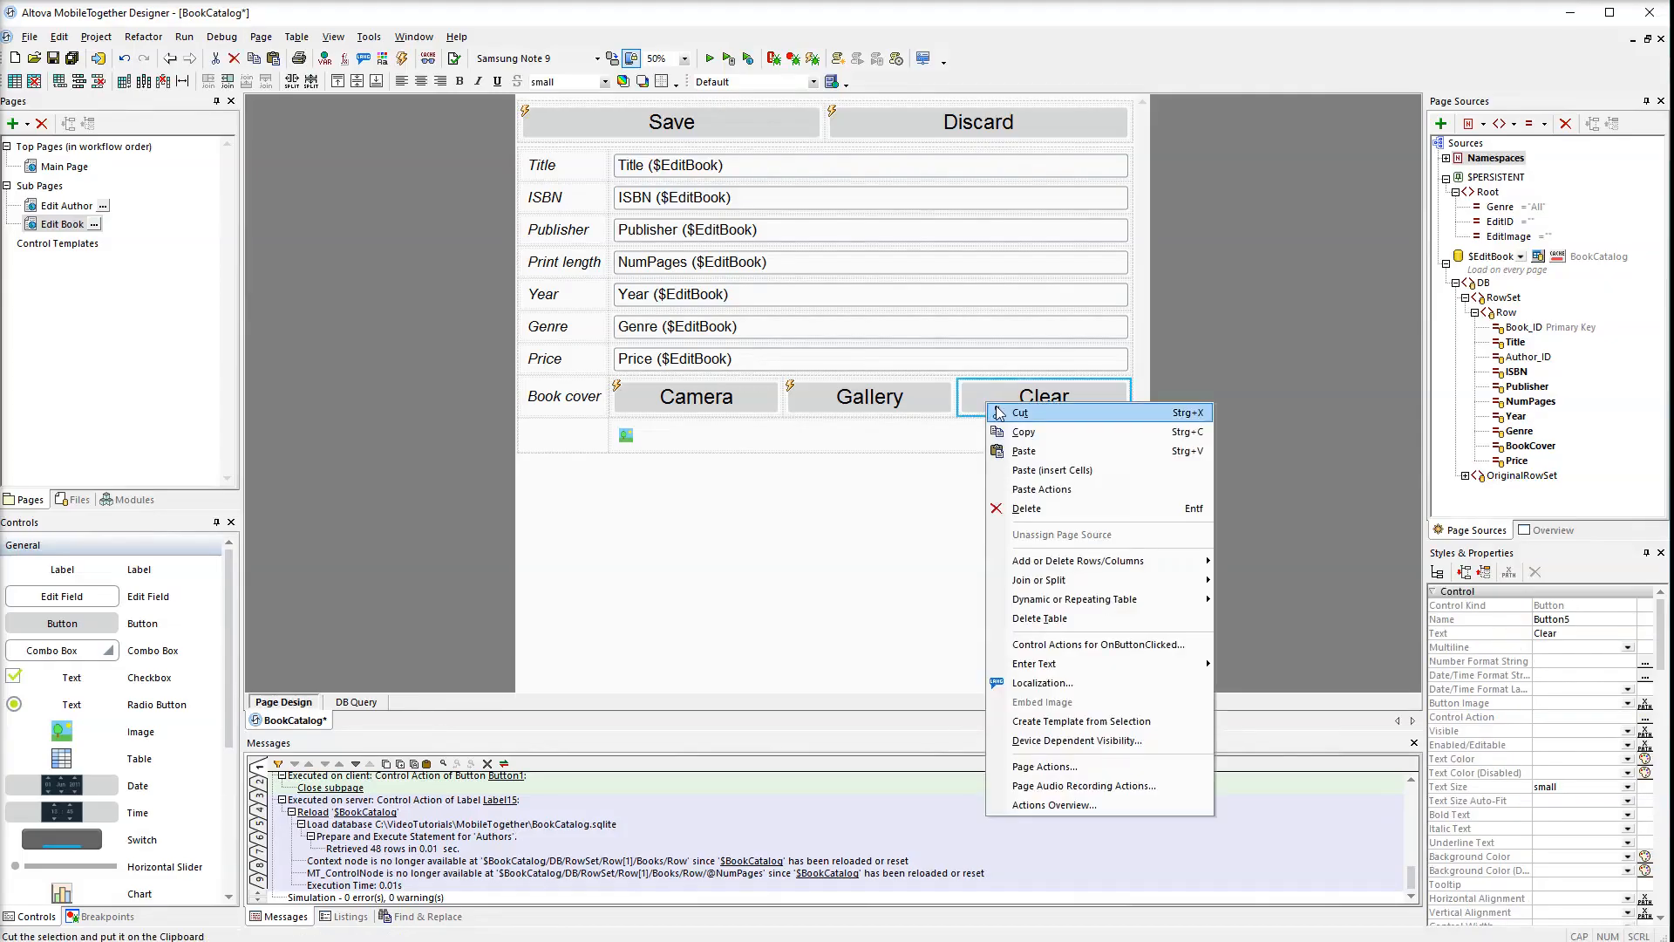
left_click(1007, 647)
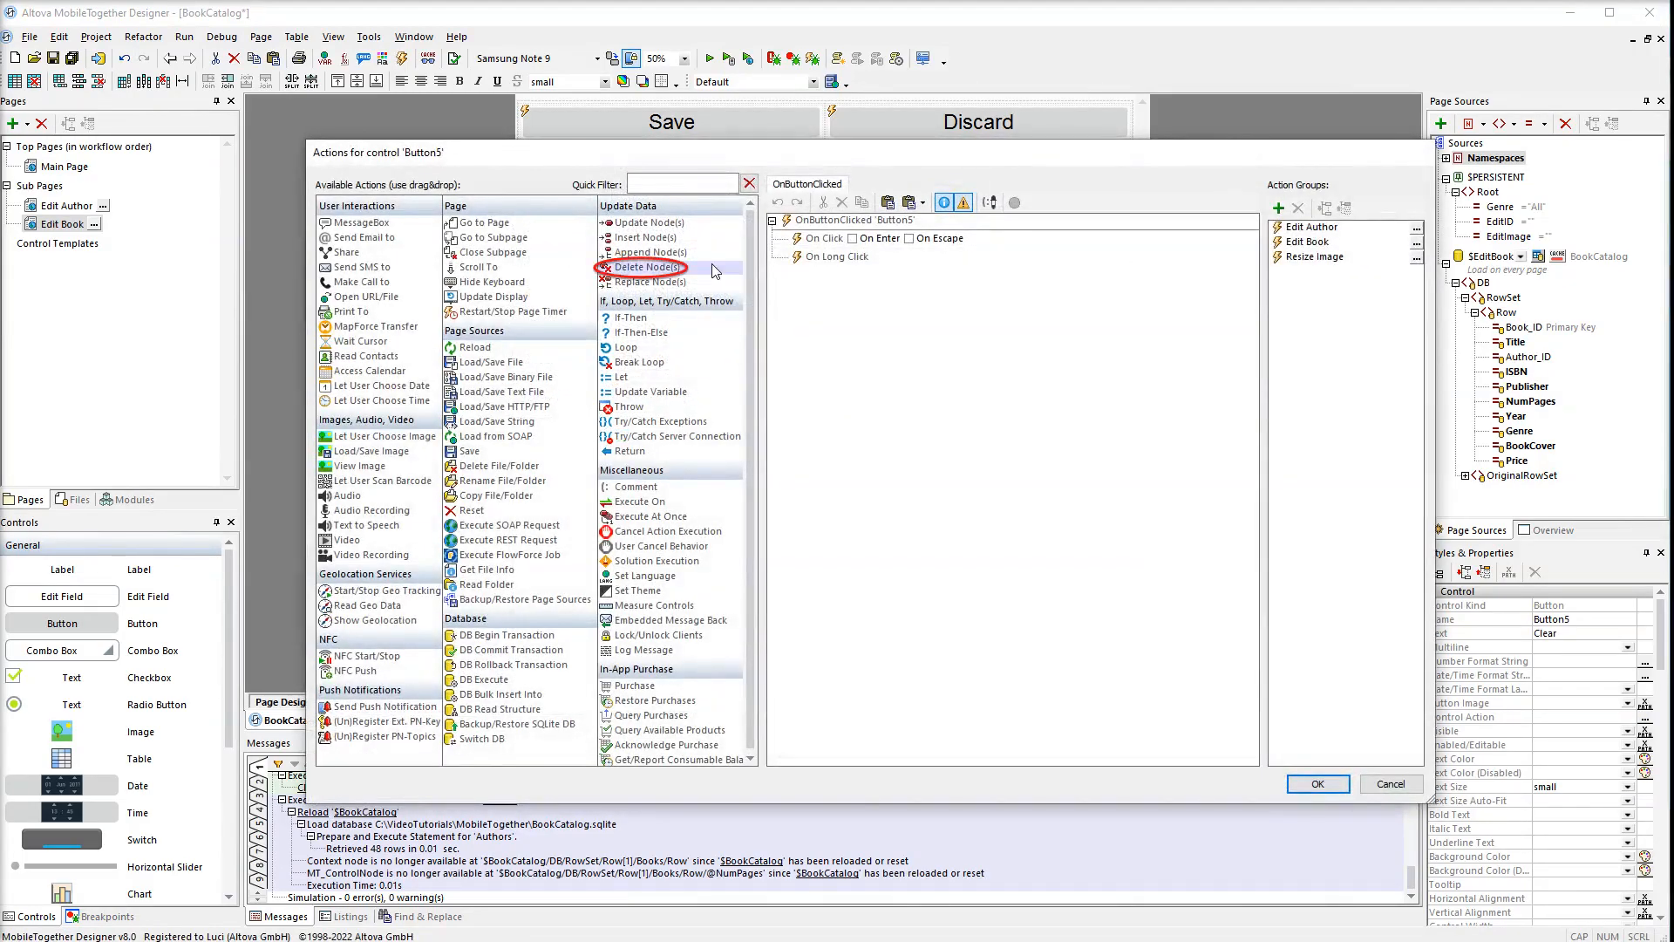
left_click_drag(713, 272, 804, 253)
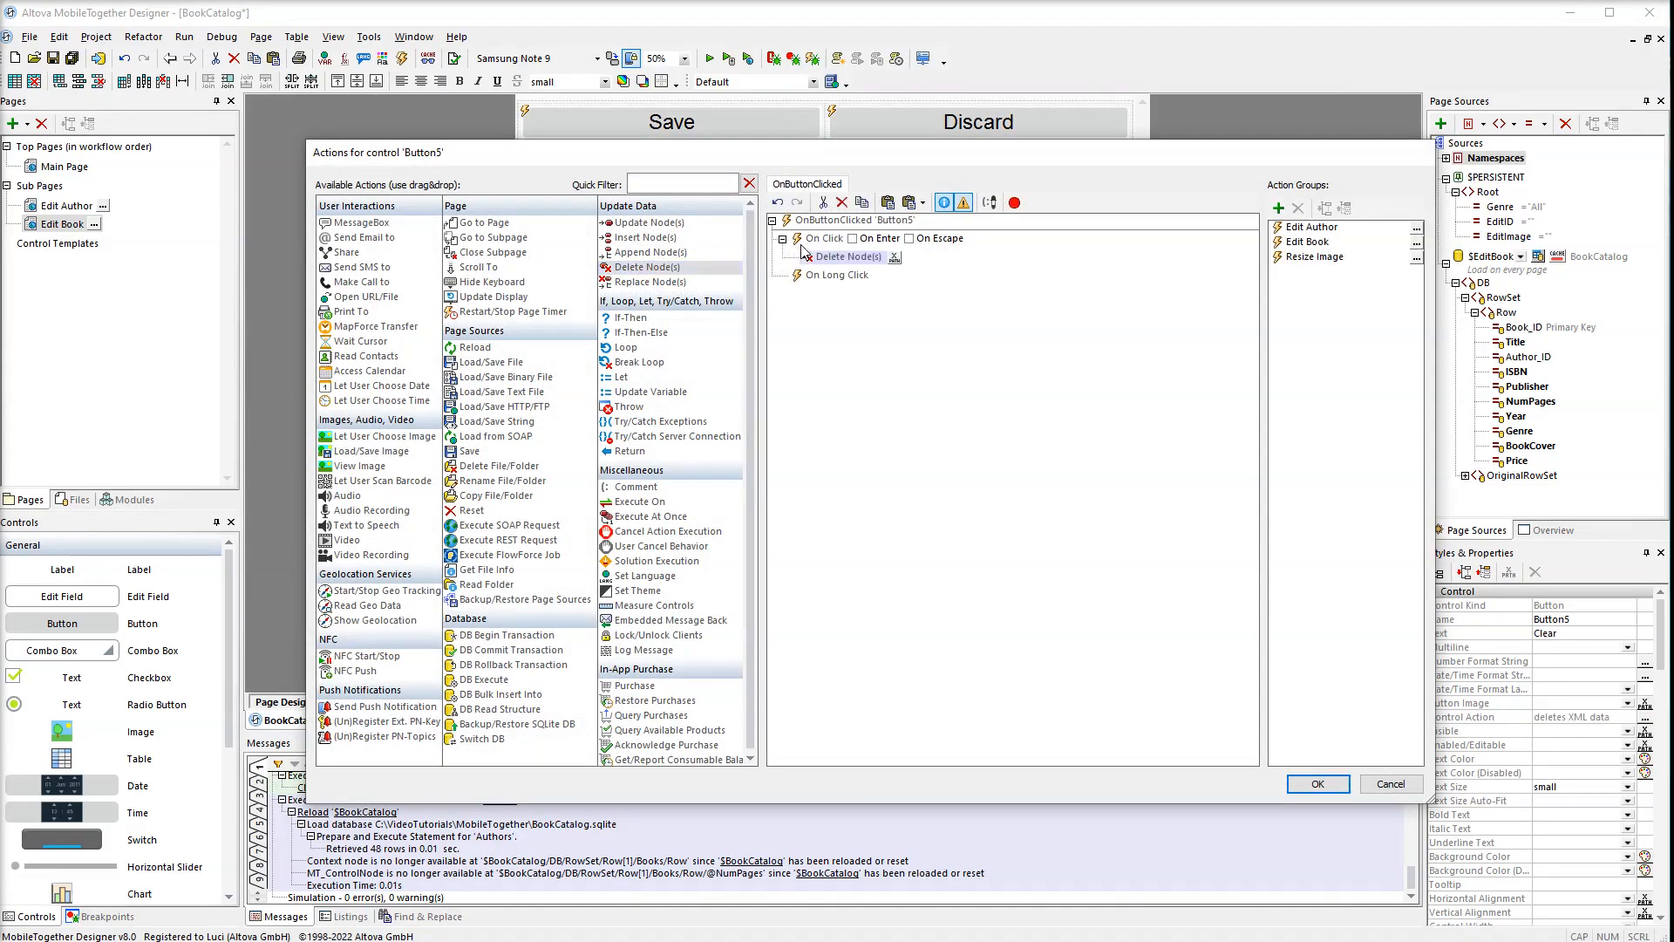
left_click(893, 257)
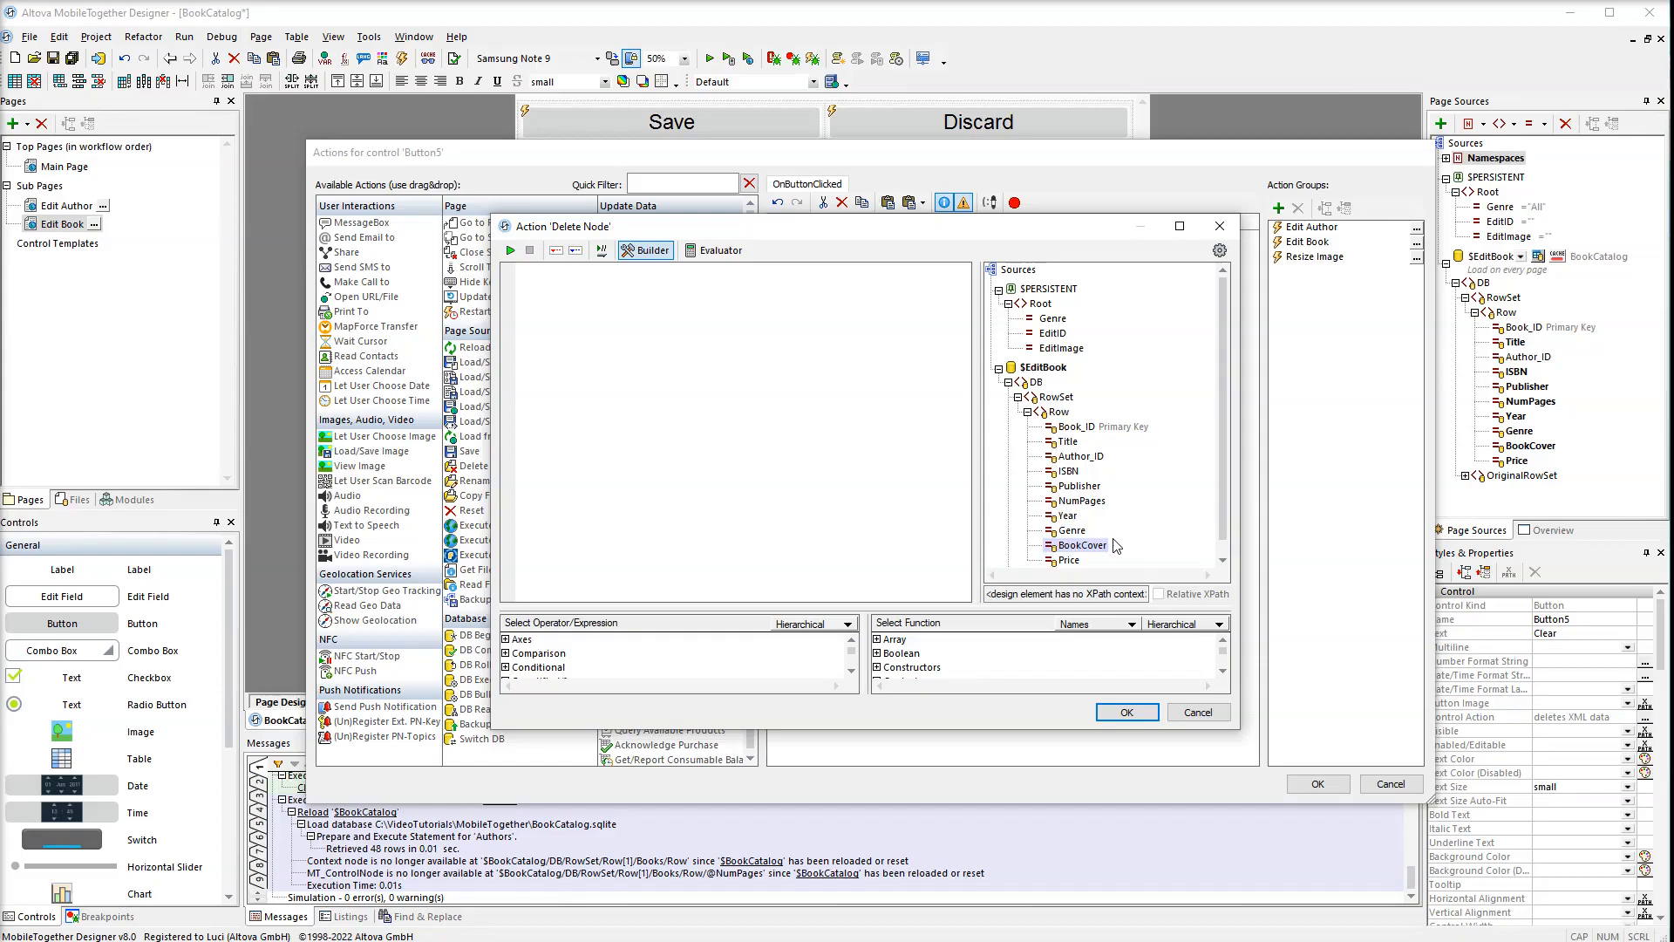
double_click(1098, 547)
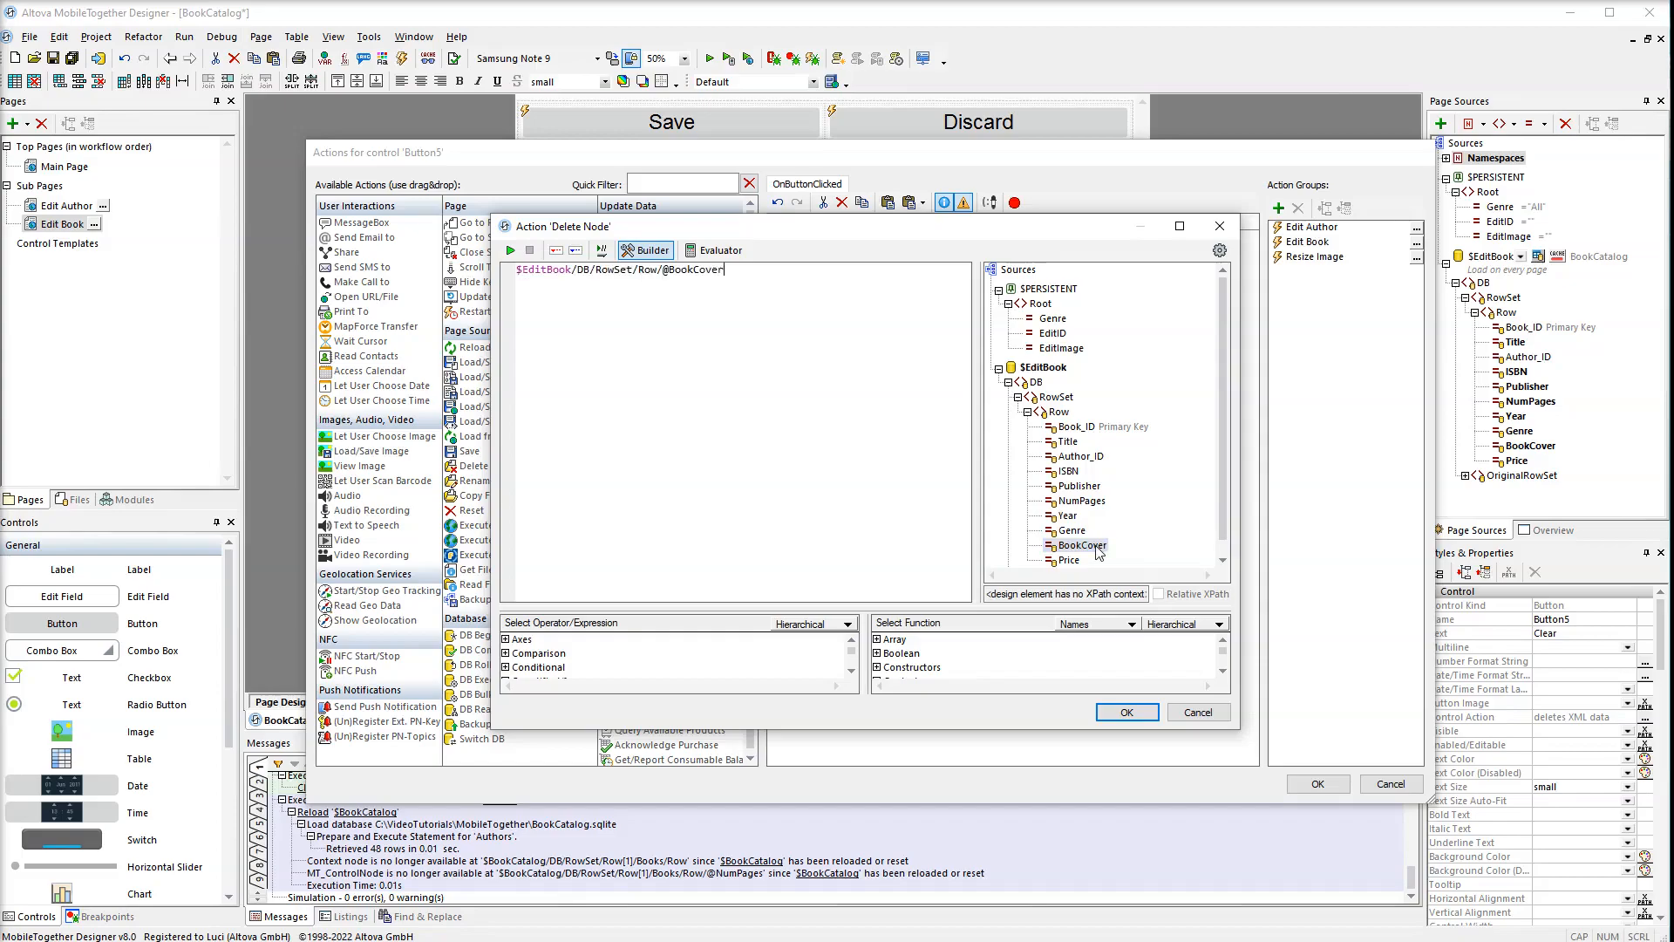
left_click(1147, 715)
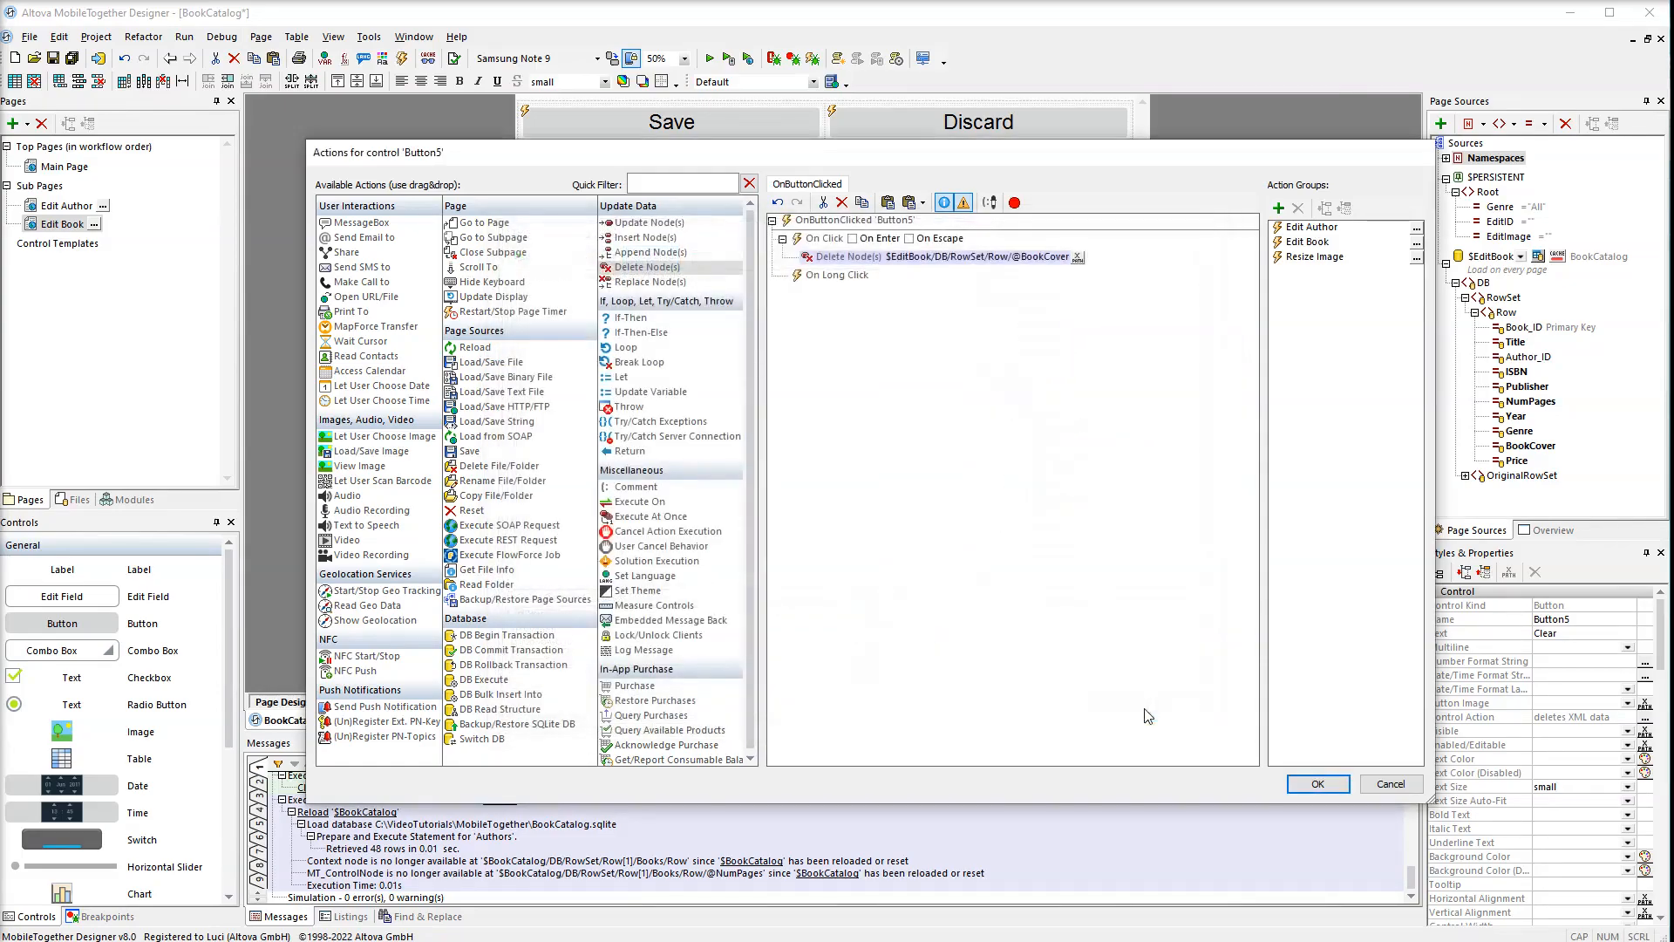
left_click(1318, 784)
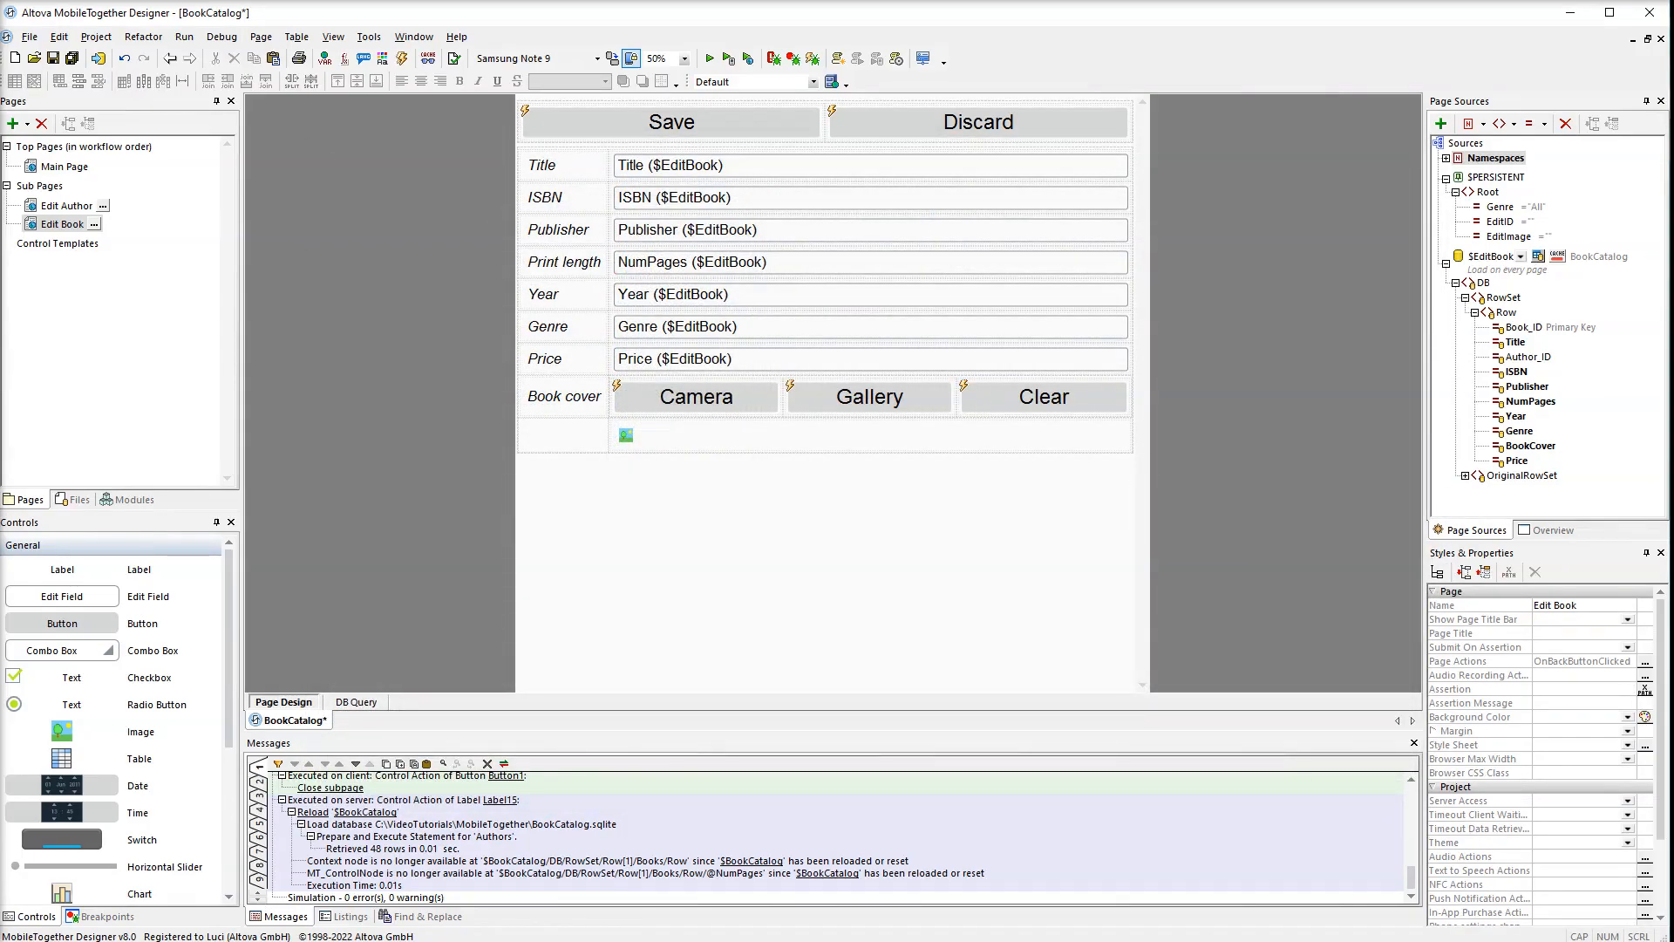
- Simulate the app, clear the cover of The Woman in the Window, and choose XXLImage through the Camera button
key("F5")
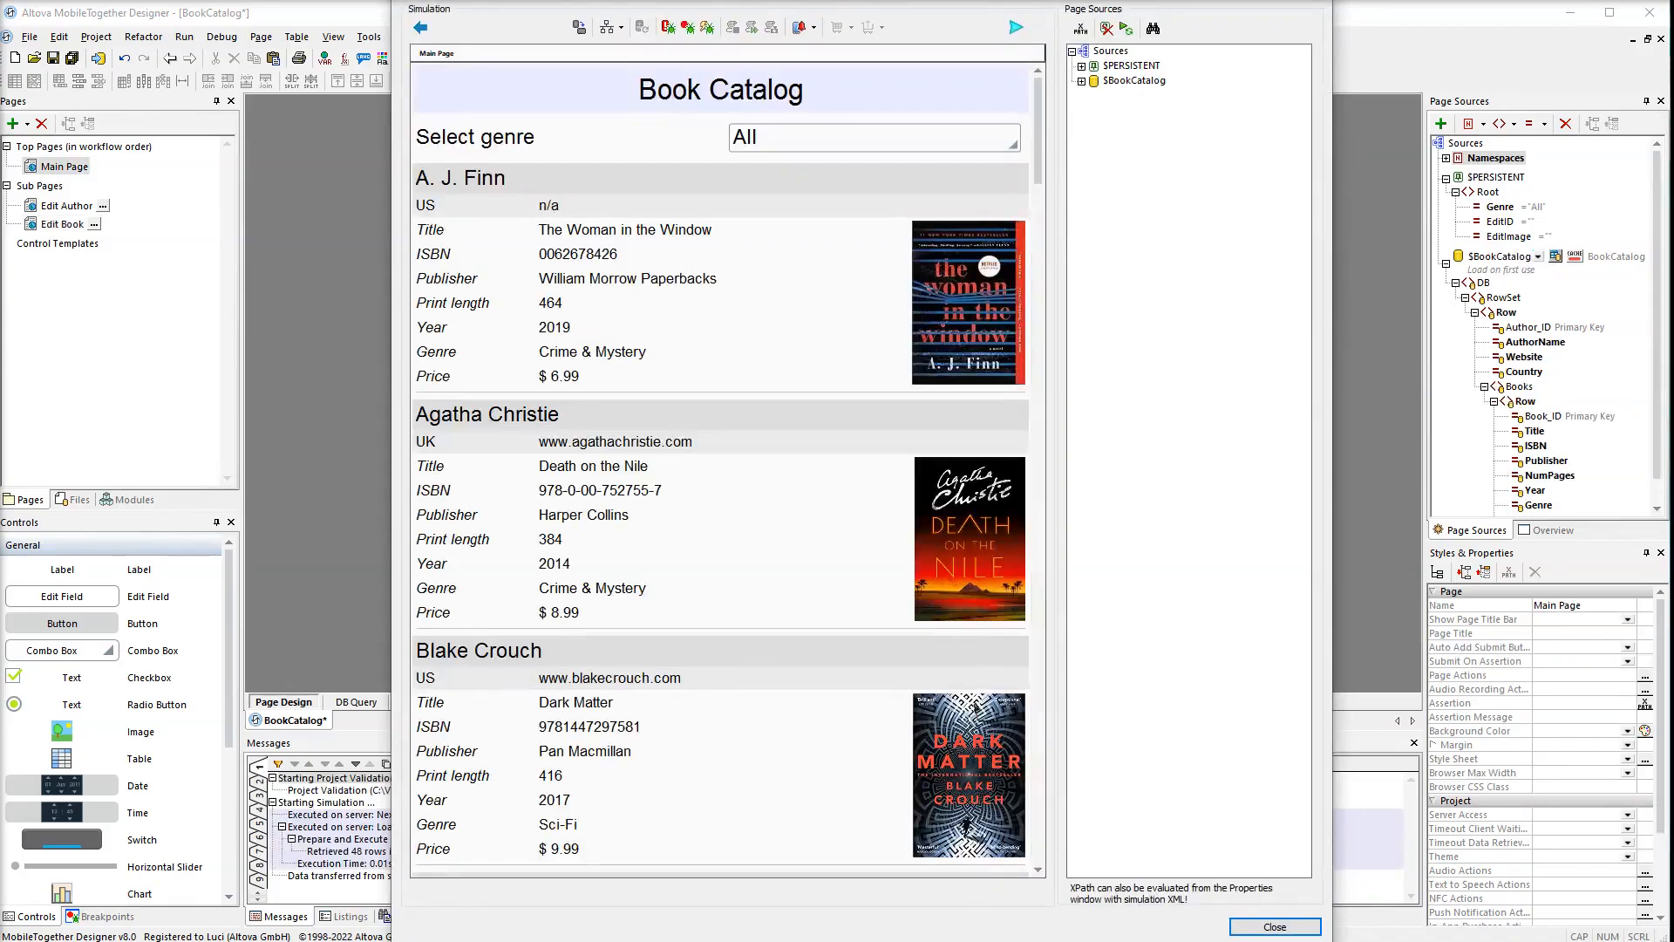
left_click(736, 307)
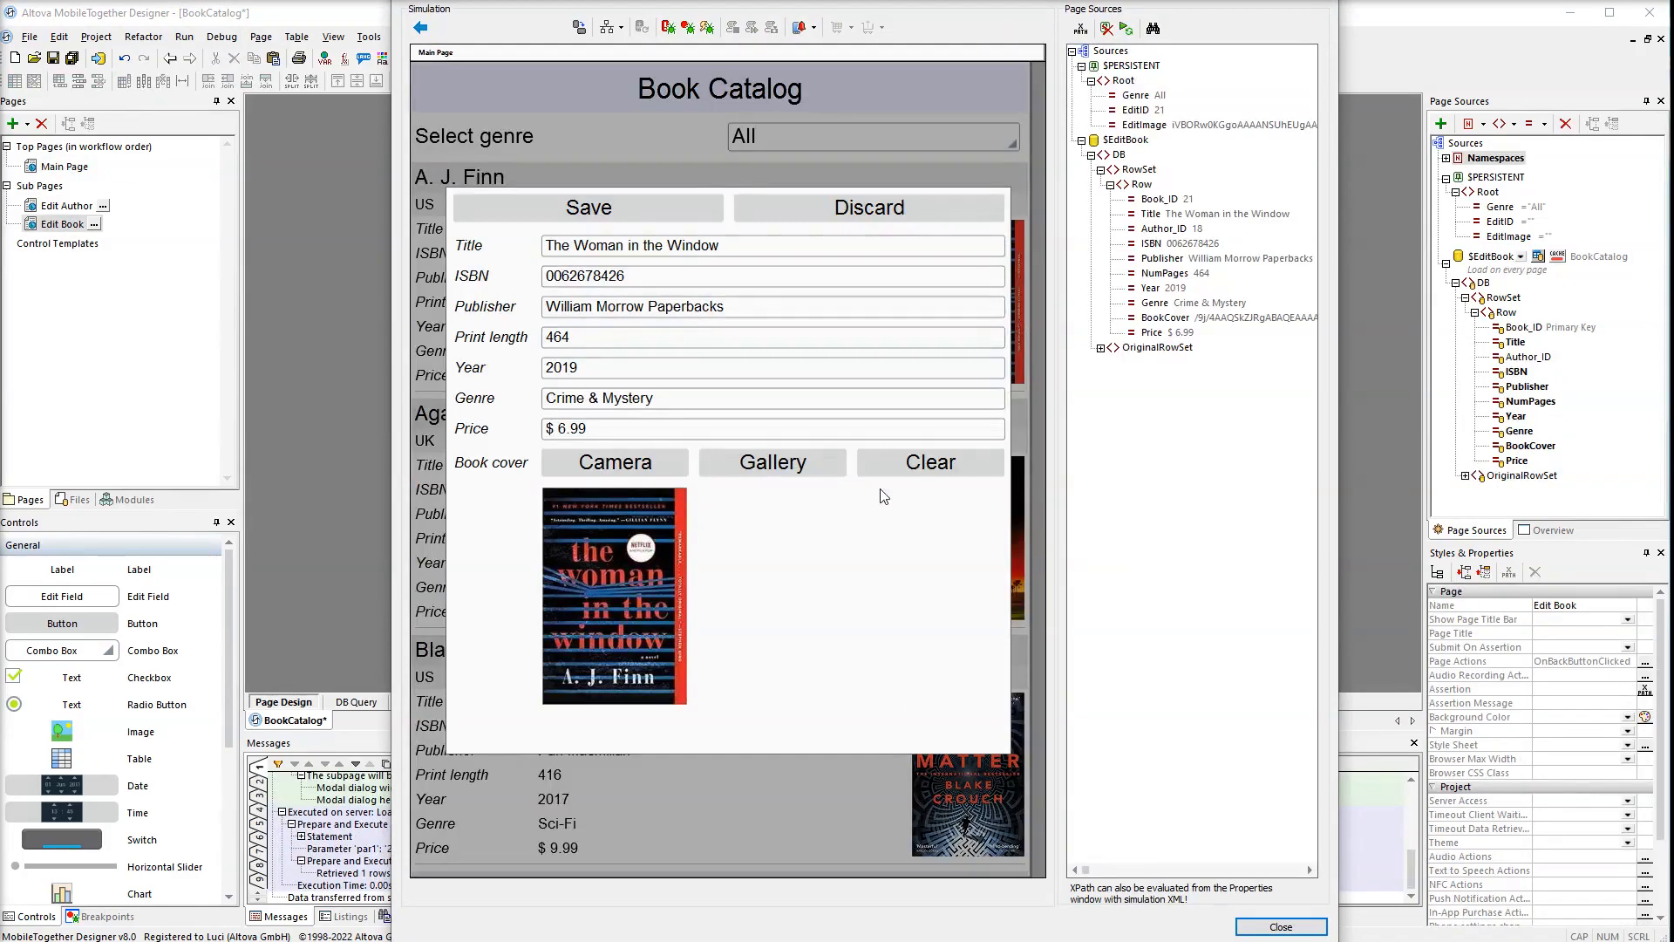
left_click(881, 461)
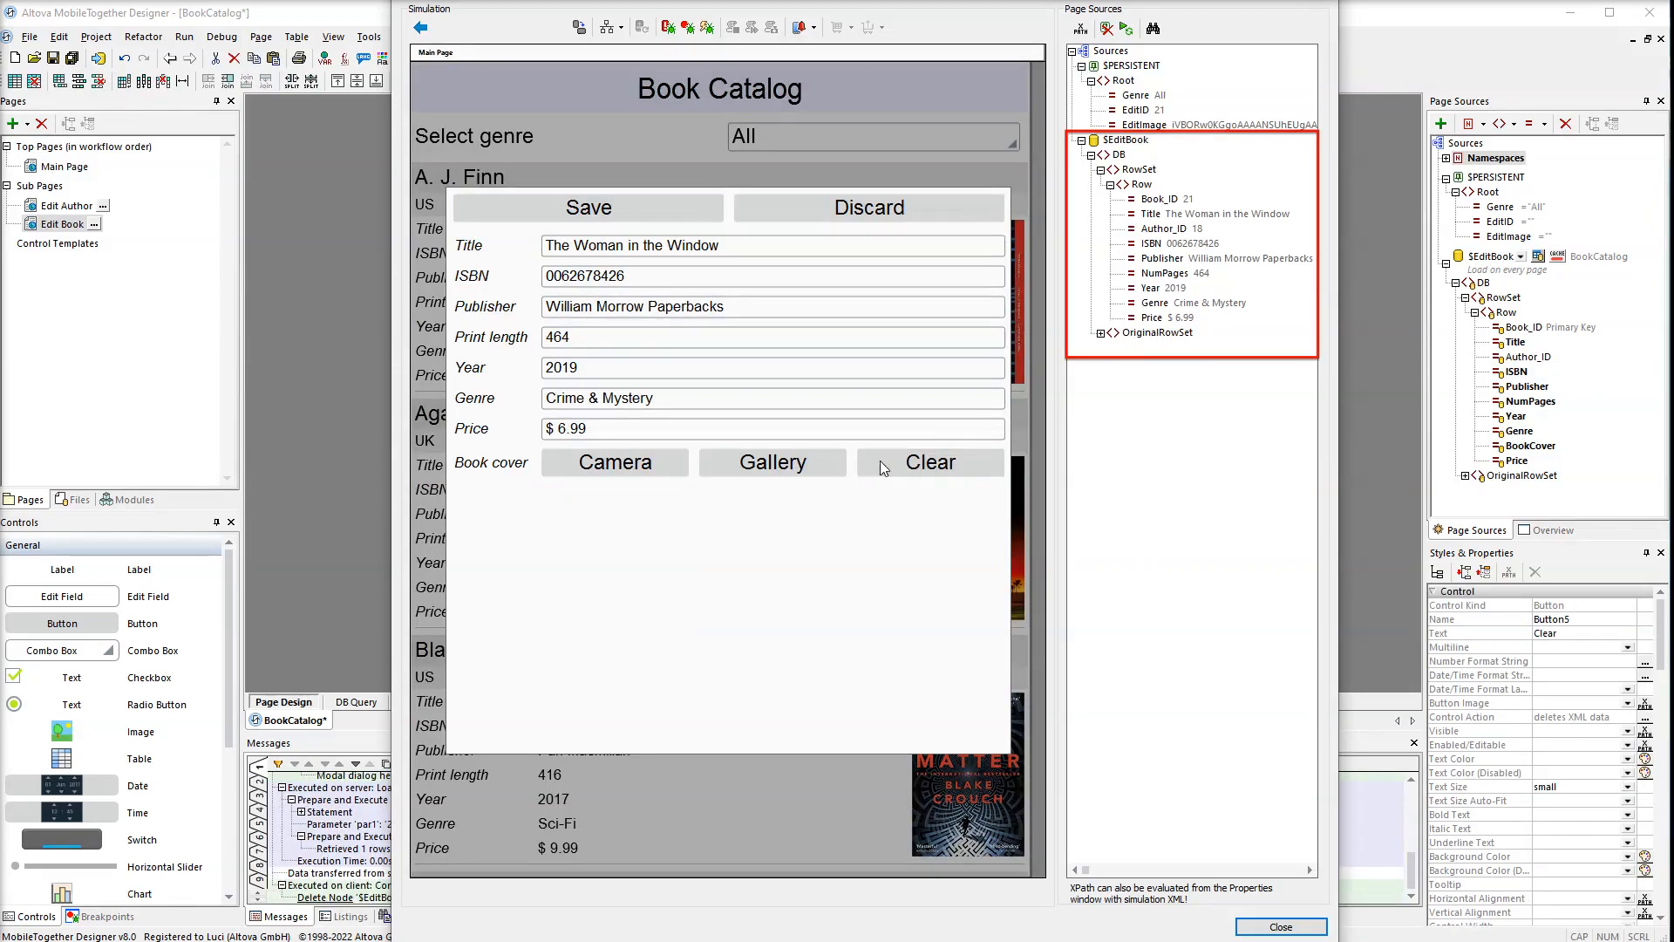
left_click(667, 459)
left_click(714, 463)
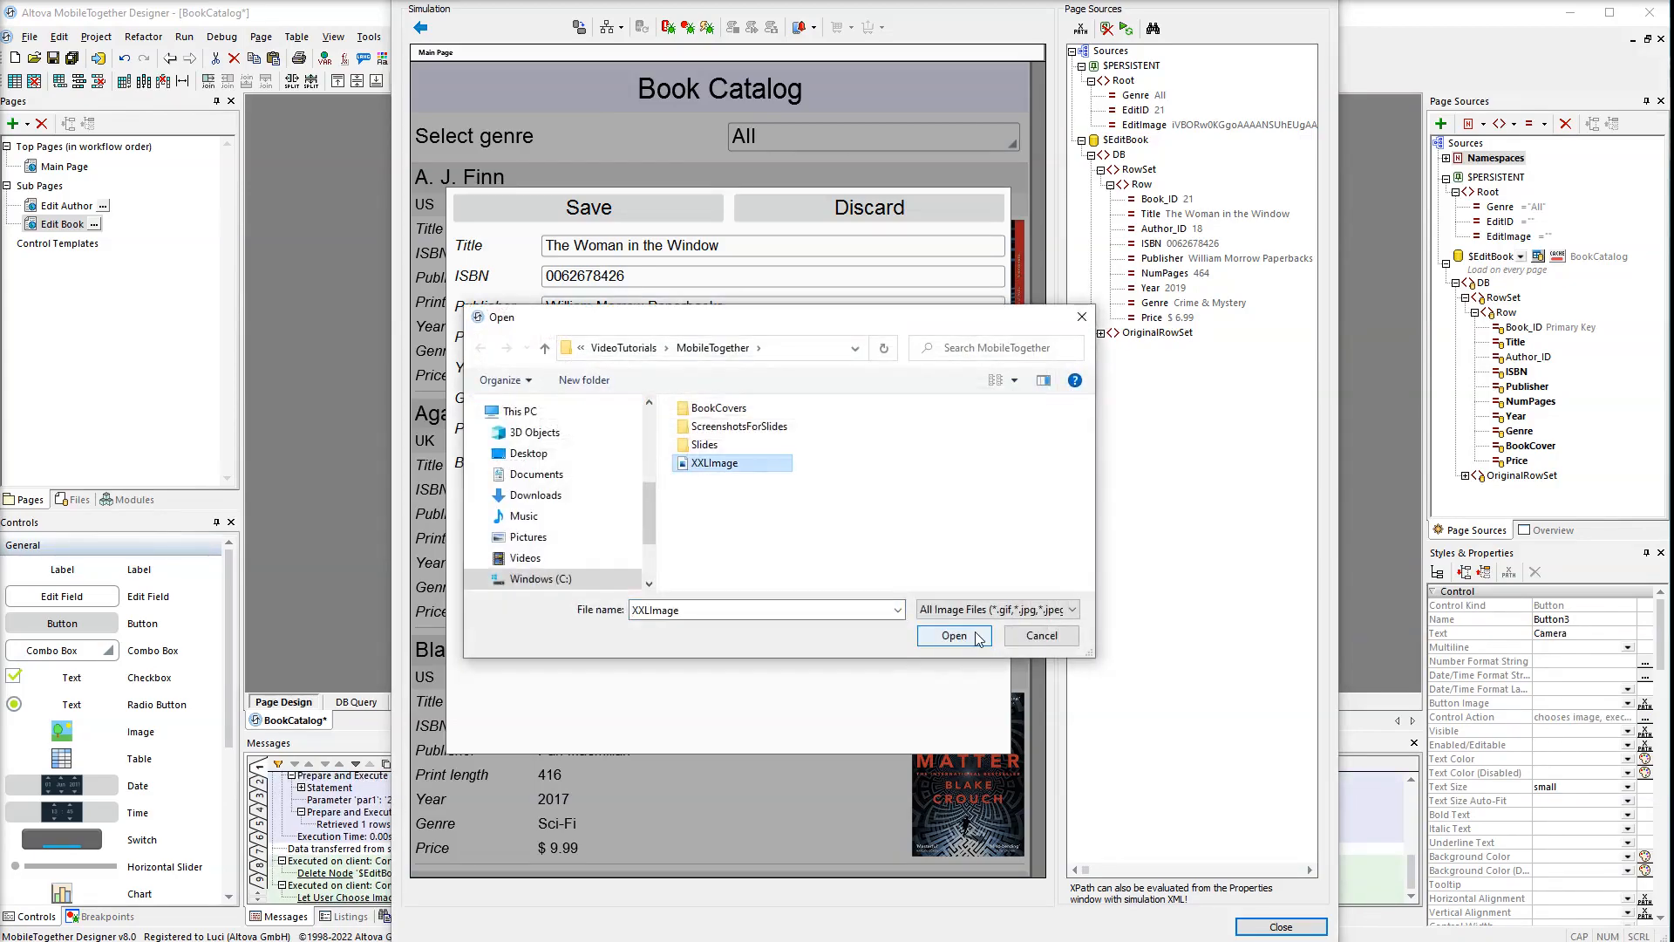
left_click(977, 637)
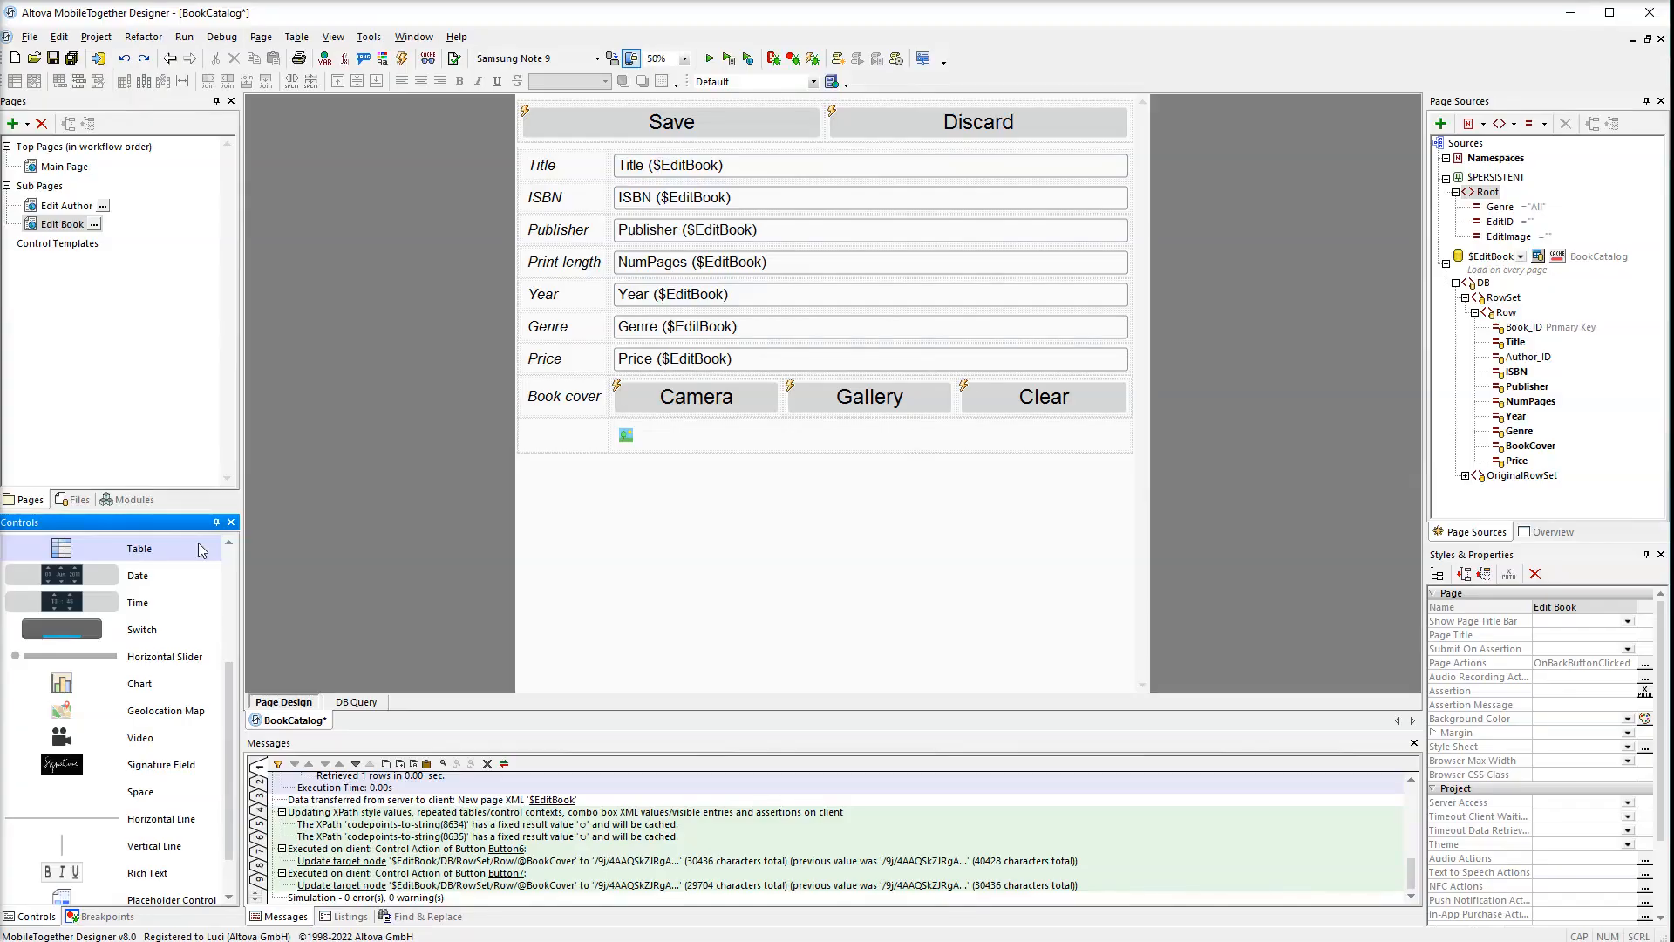
- Insert a static table with 1 column and 2 rows in the empty cell below the Book cover label
left_click_drag(199, 550, 549, 442)
type("1")
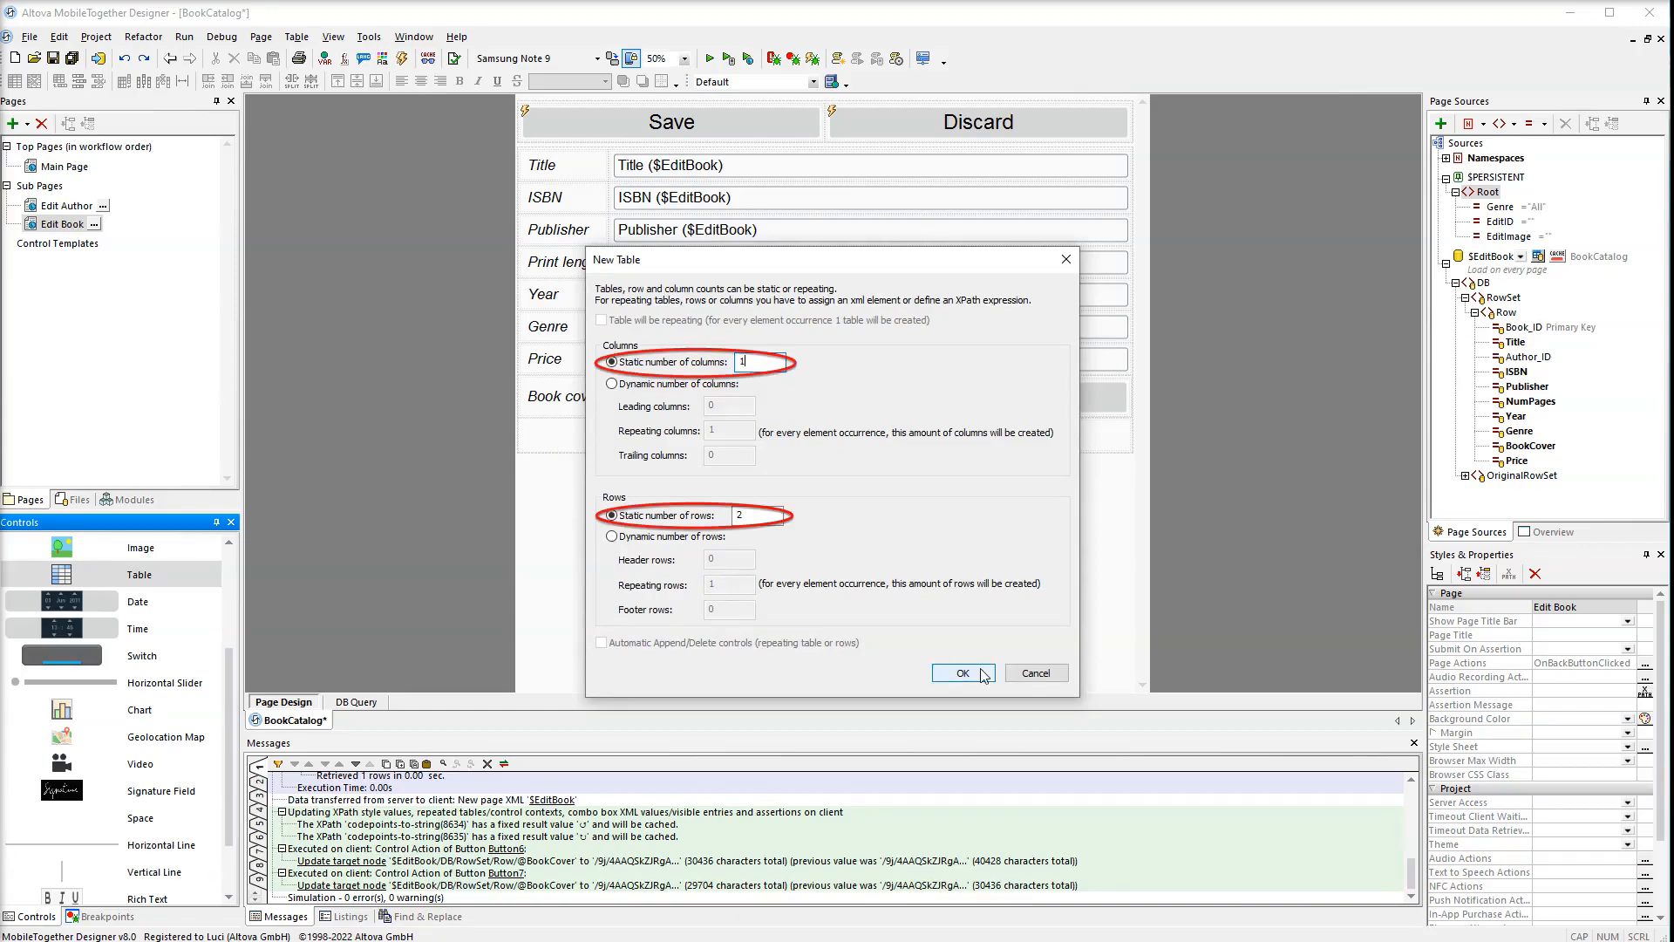
left_click(963, 673)
- Add a button to the upper cell of the new table and set its text to the XPath codepoints-to-string(8634)
scroll(187, 622, "up", 3)
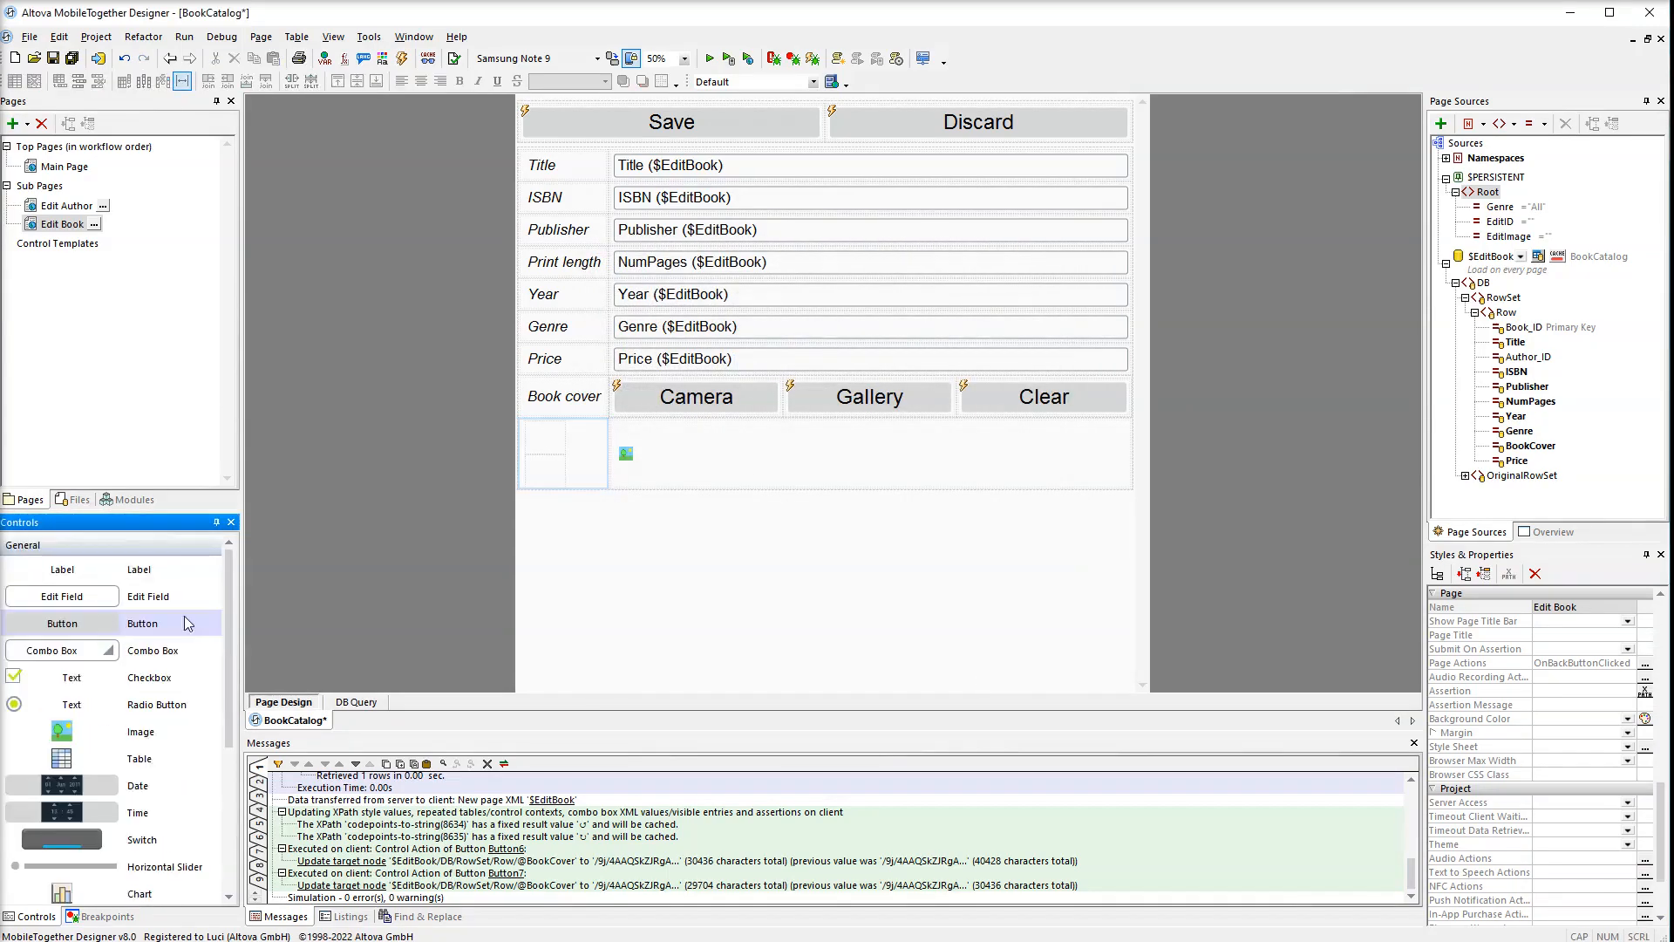
left_click_drag(188, 623, 553, 441)
left_click(559, 576)
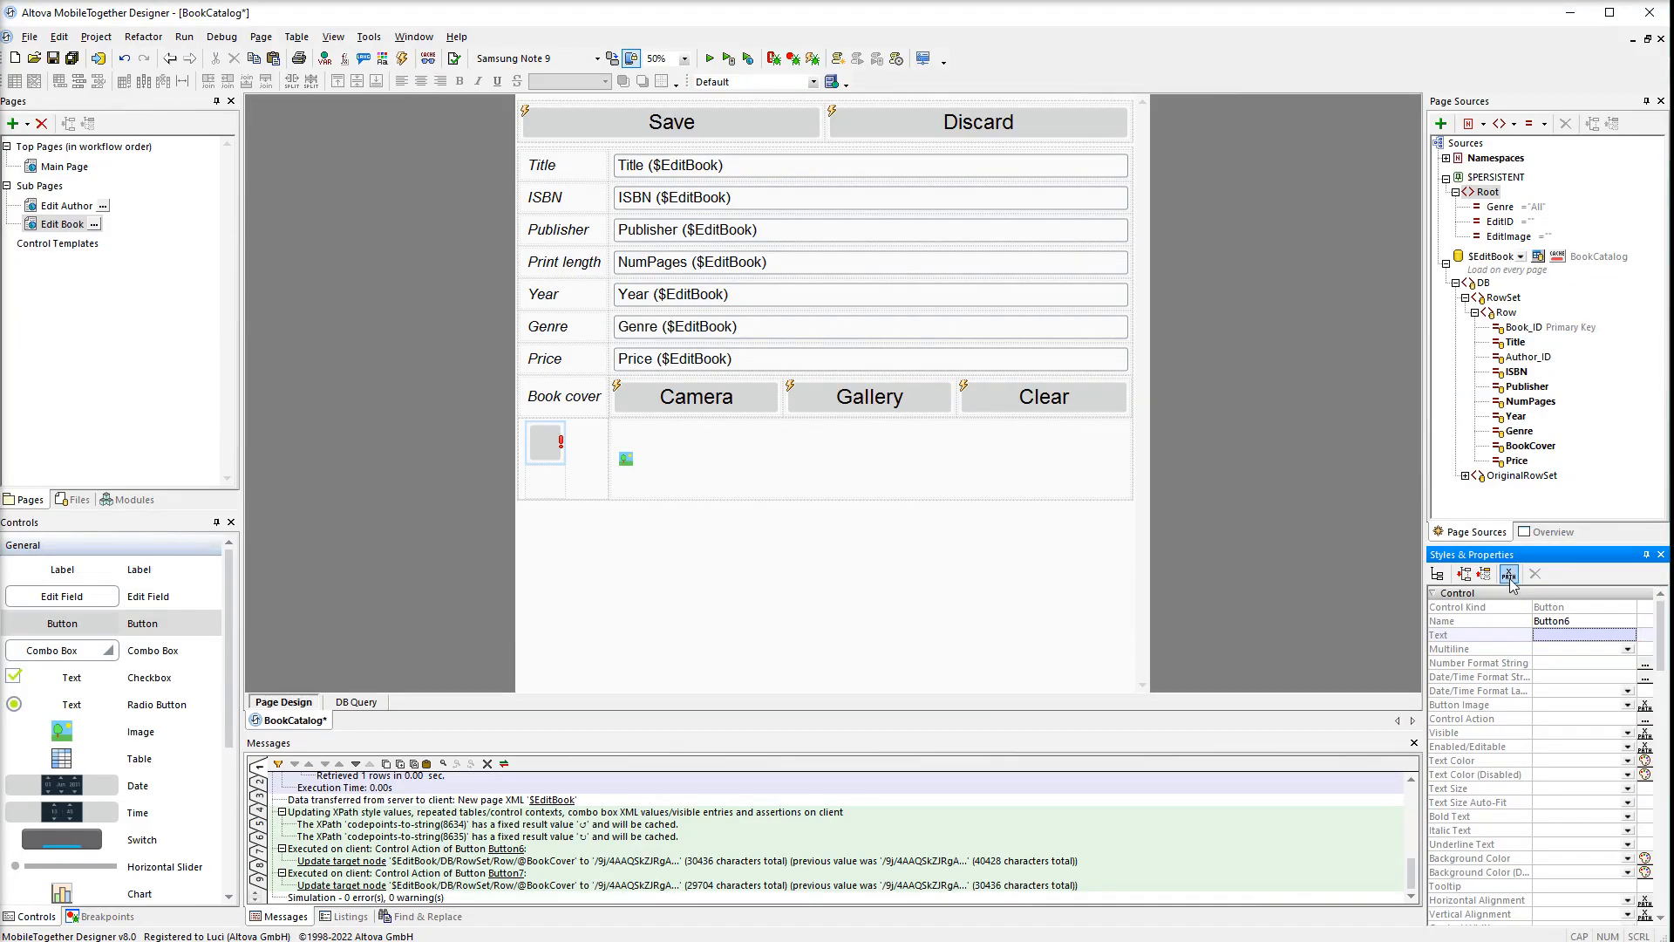
left_click(1509, 574)
type("codepoints-to-string(8634)")
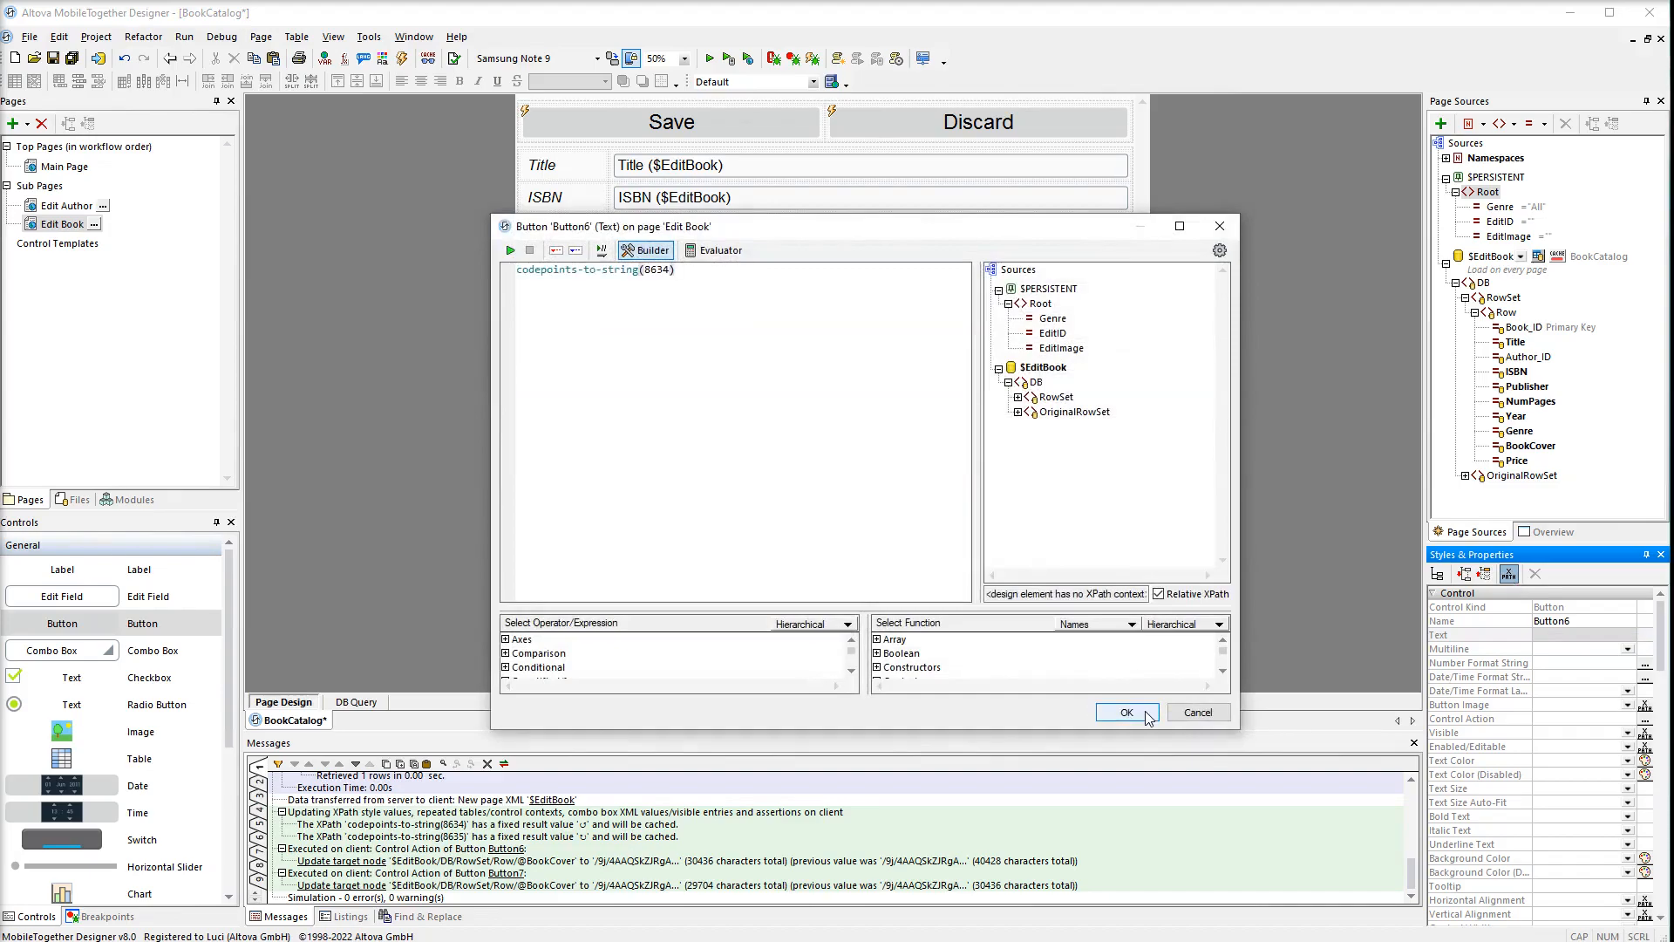
left_click(1127, 712)
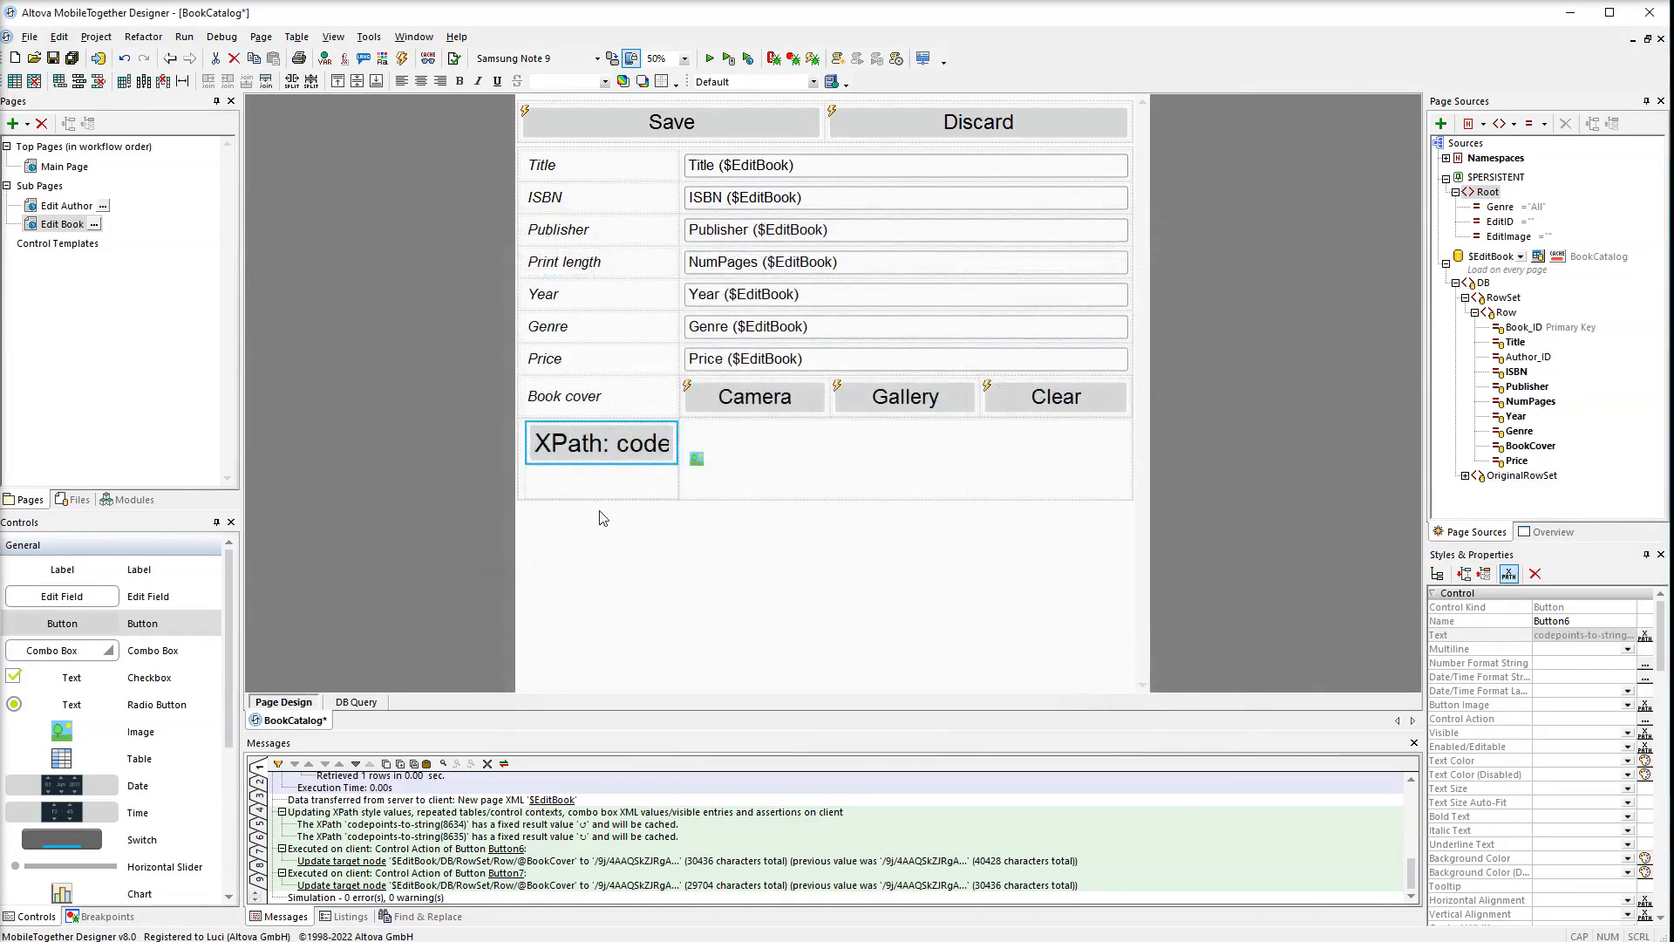
right_click(610, 449)
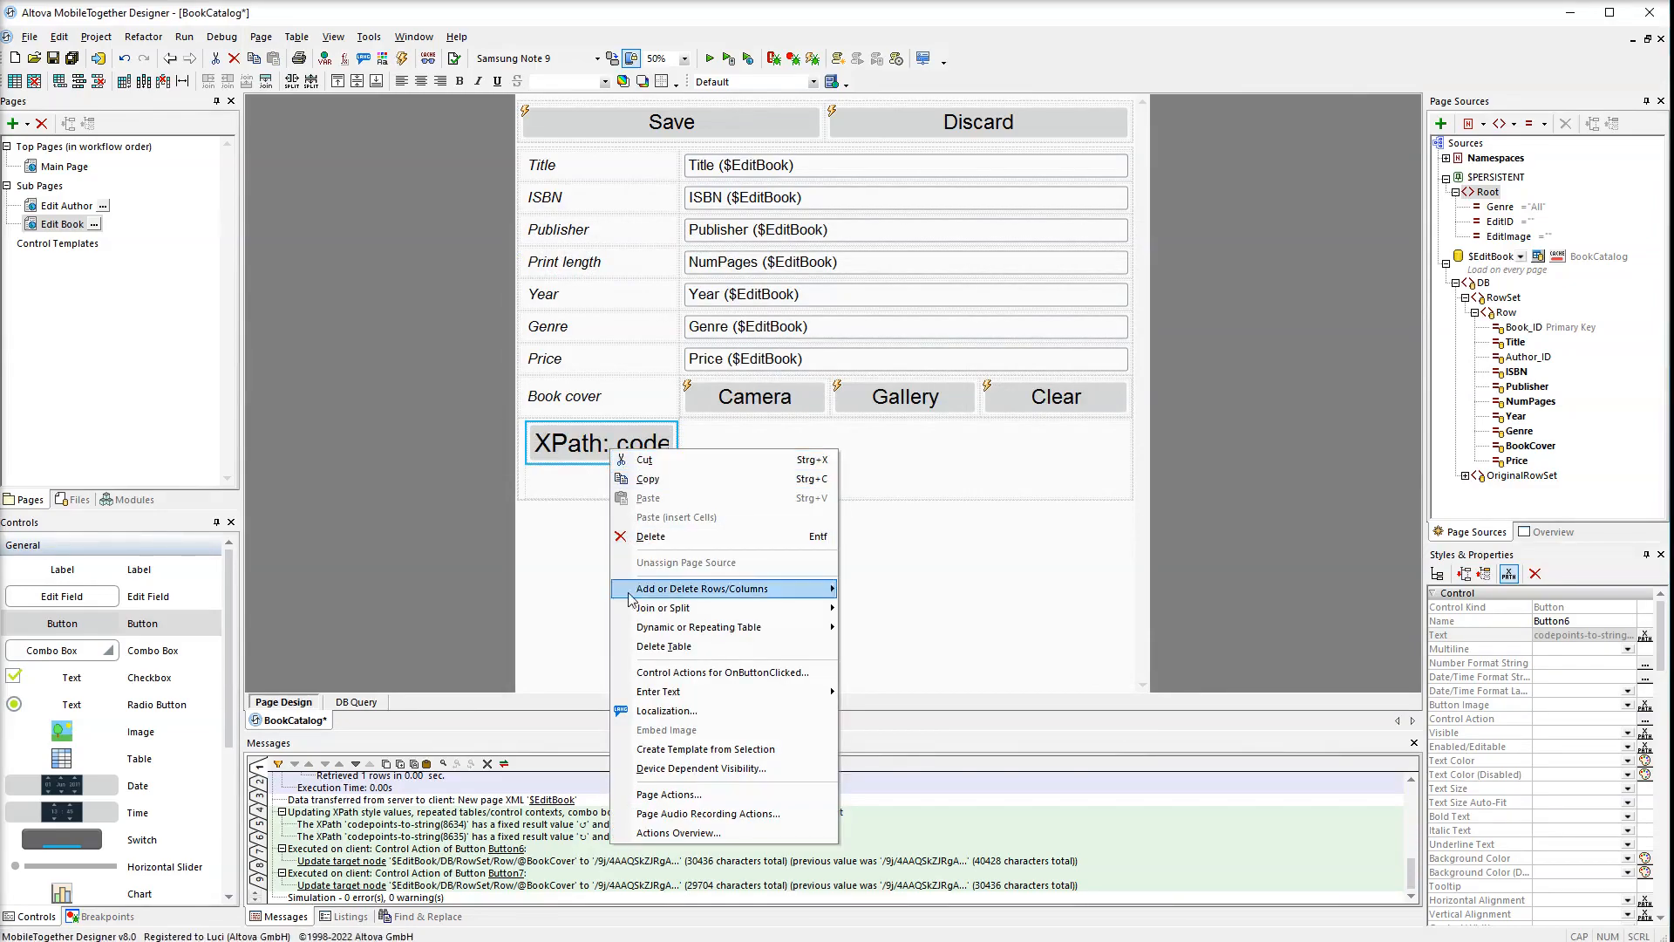
left_click(627, 672)
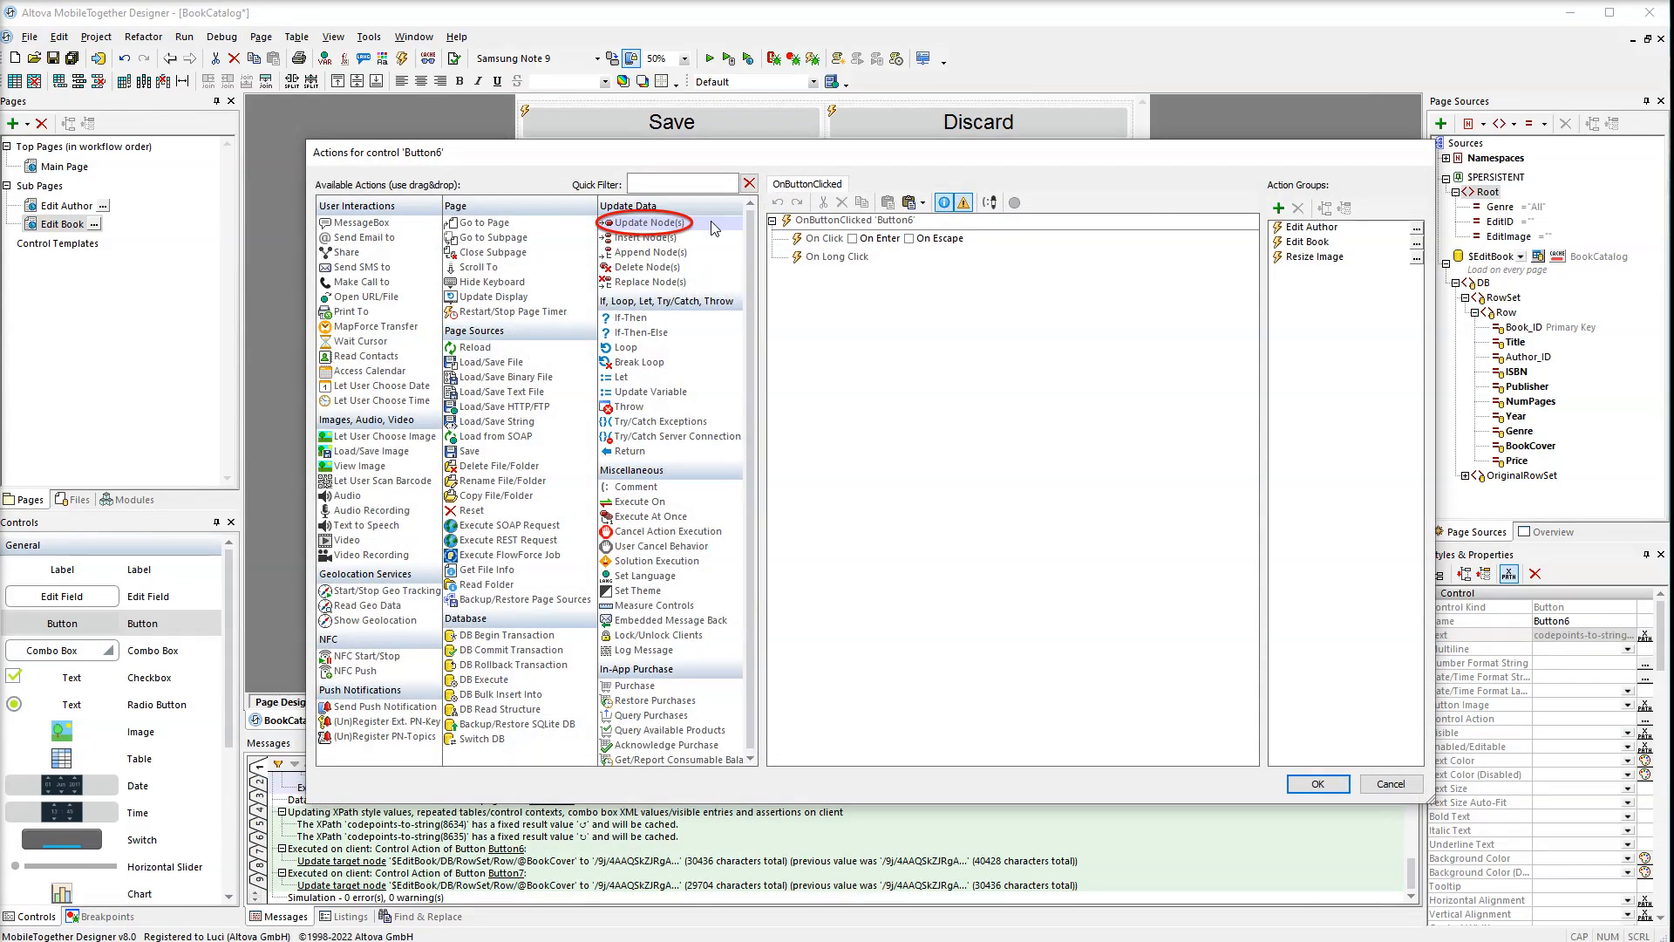
left_click_drag(713, 227, 807, 247)
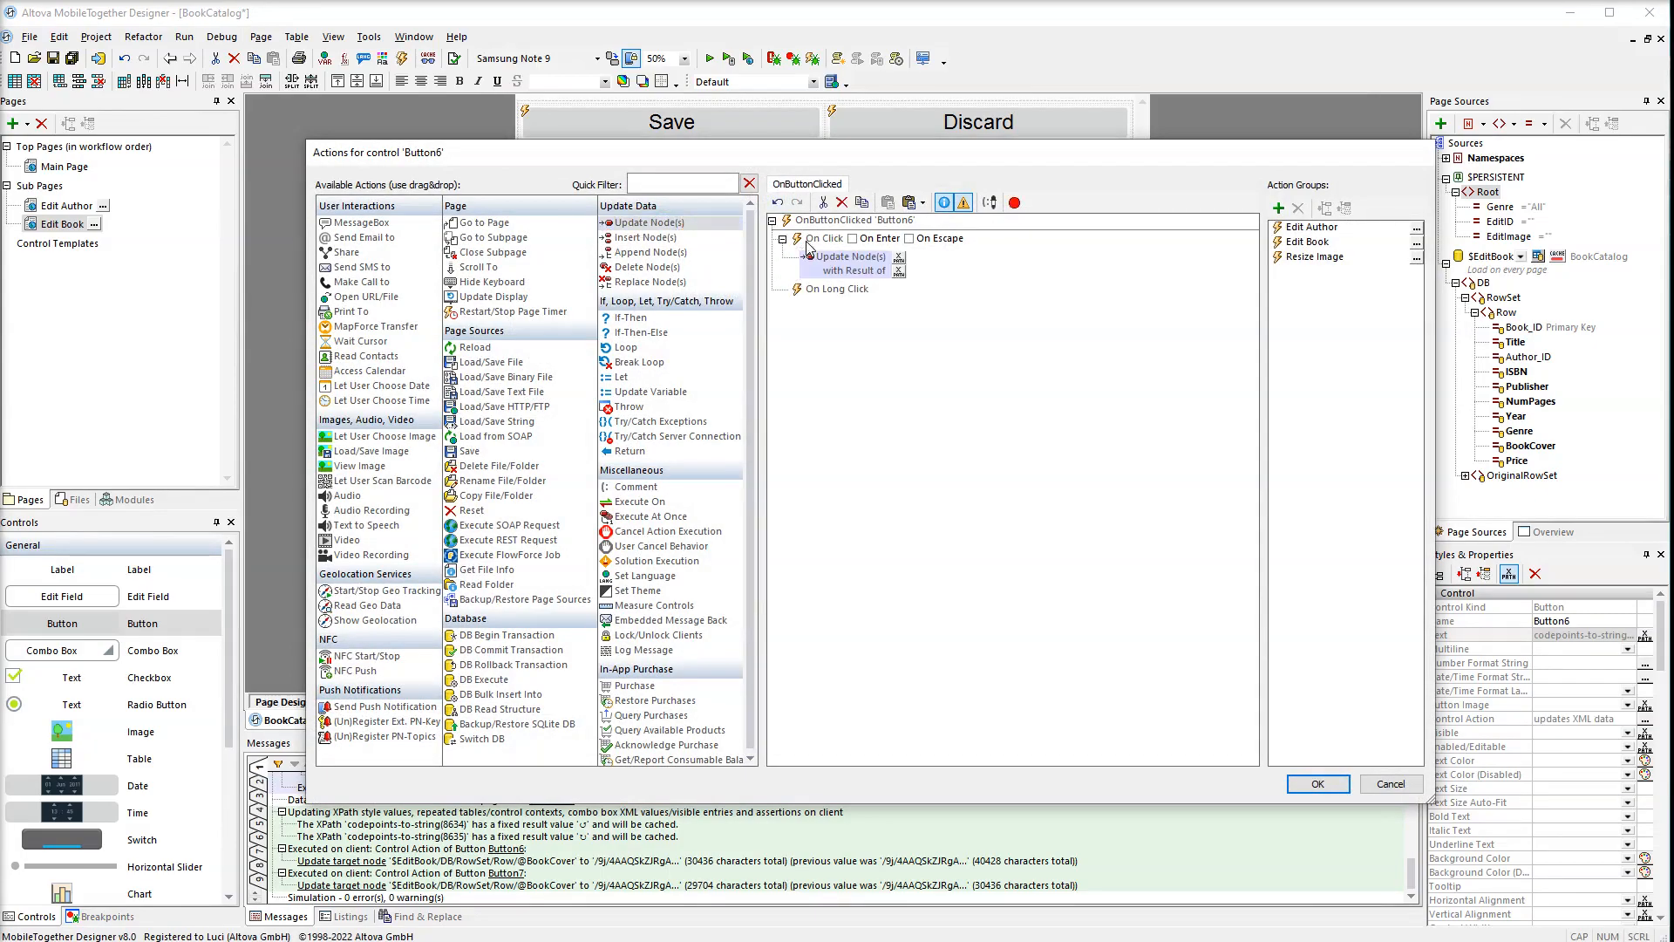
left_click(899, 258)
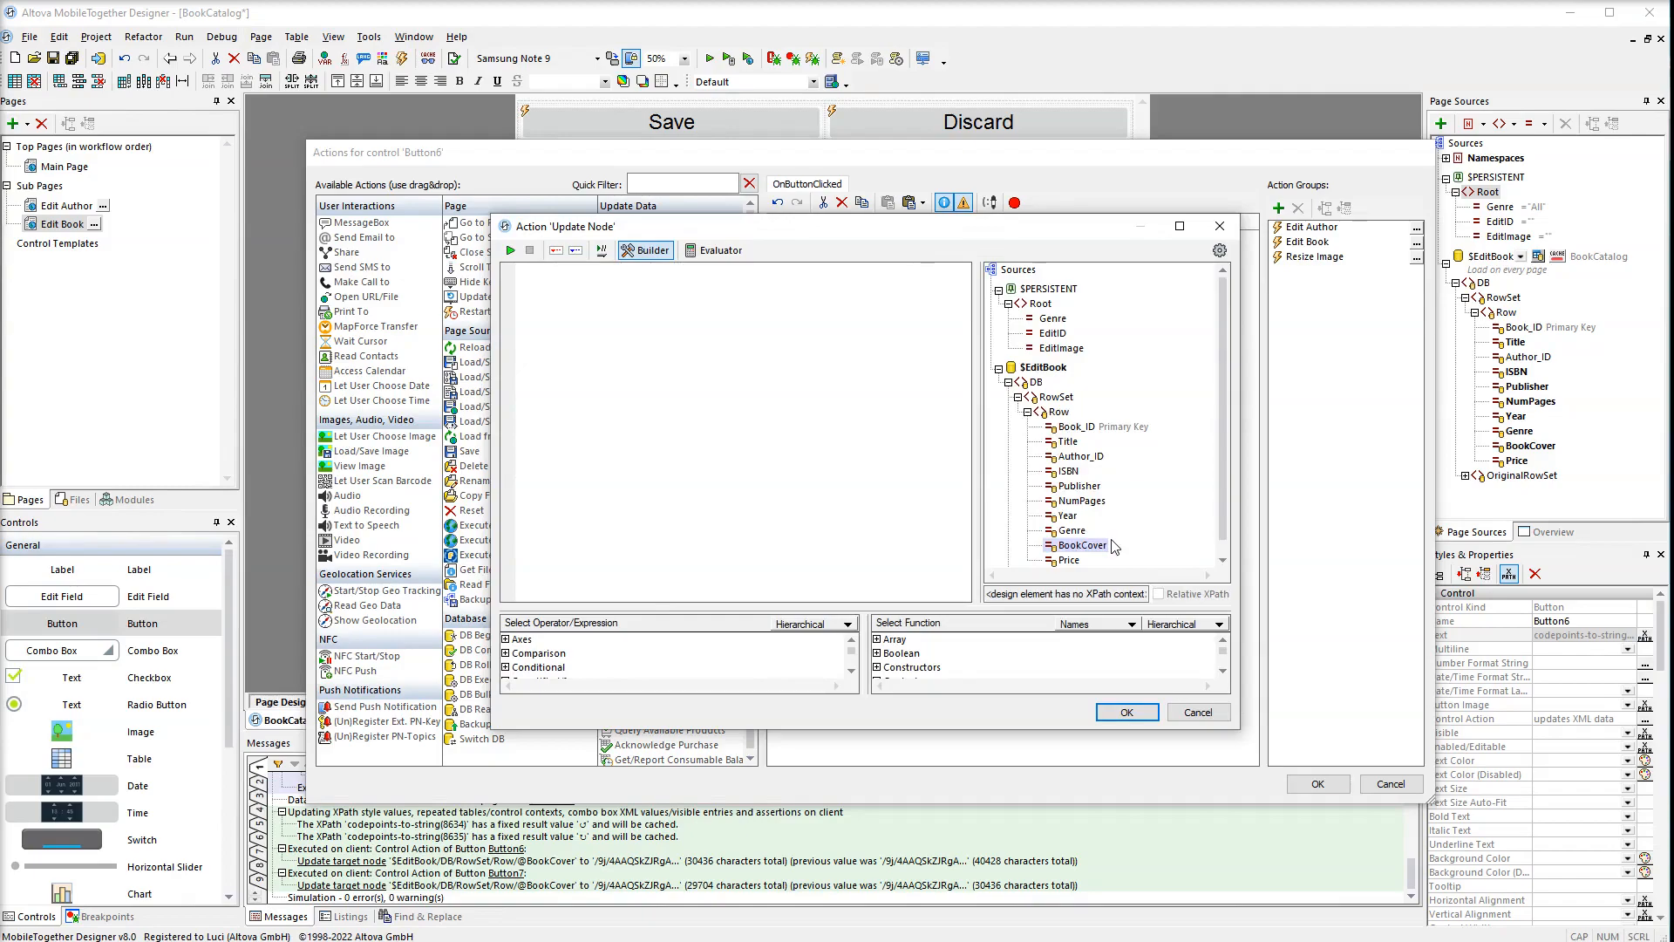
double_click(1101, 550)
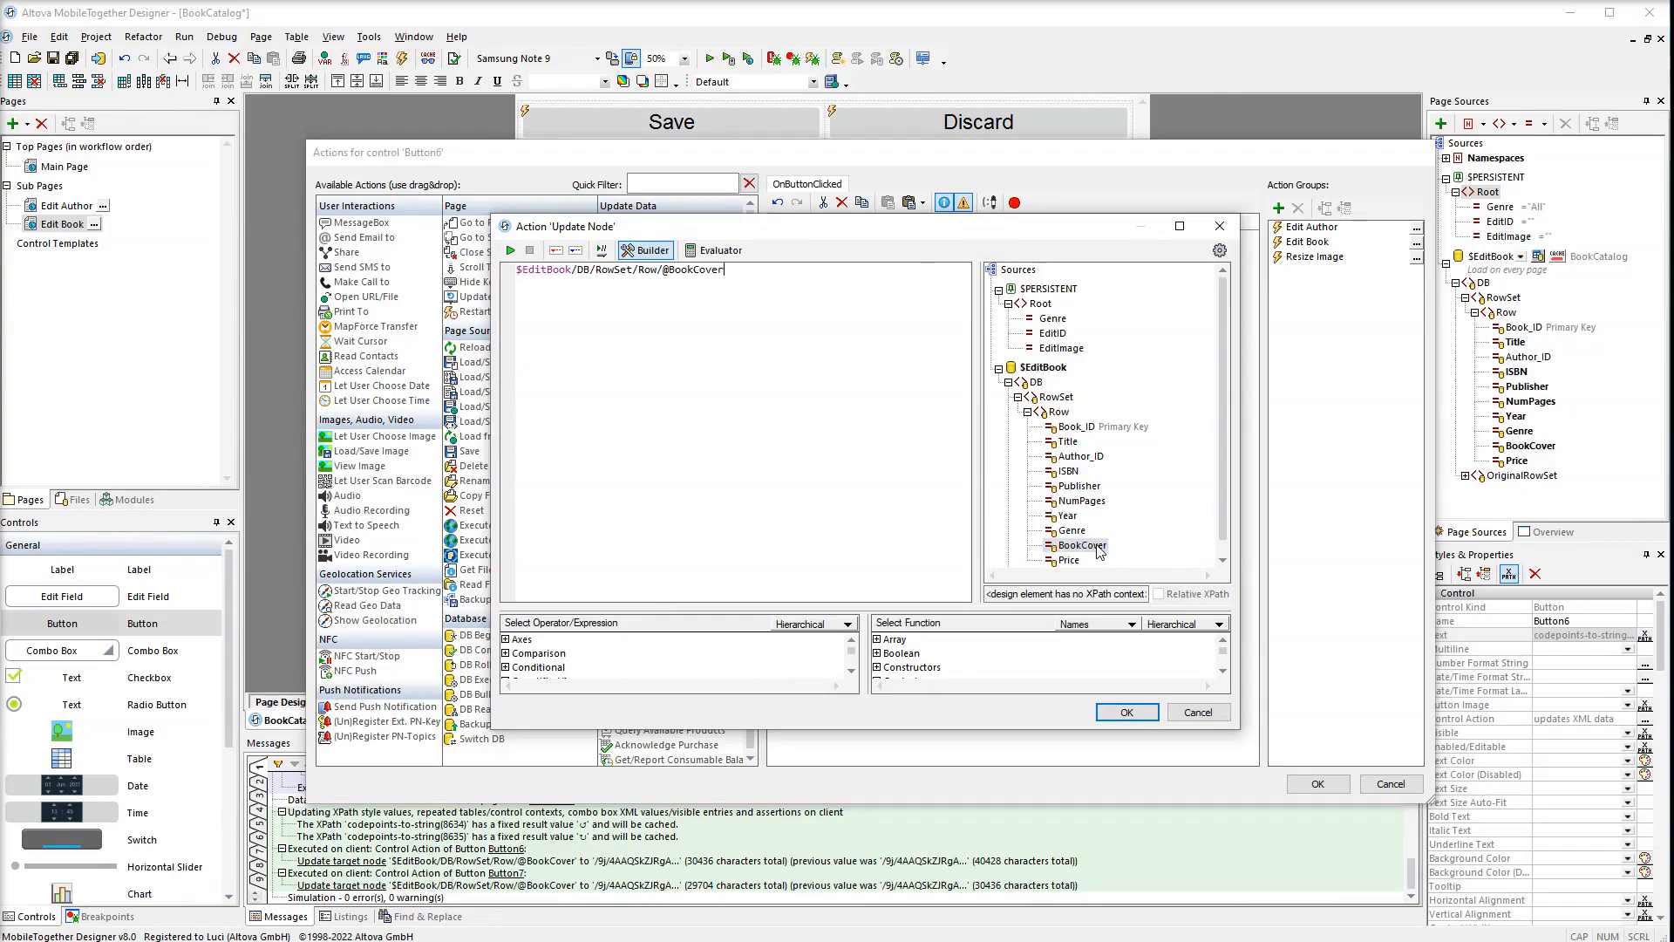
left_click(1144, 714)
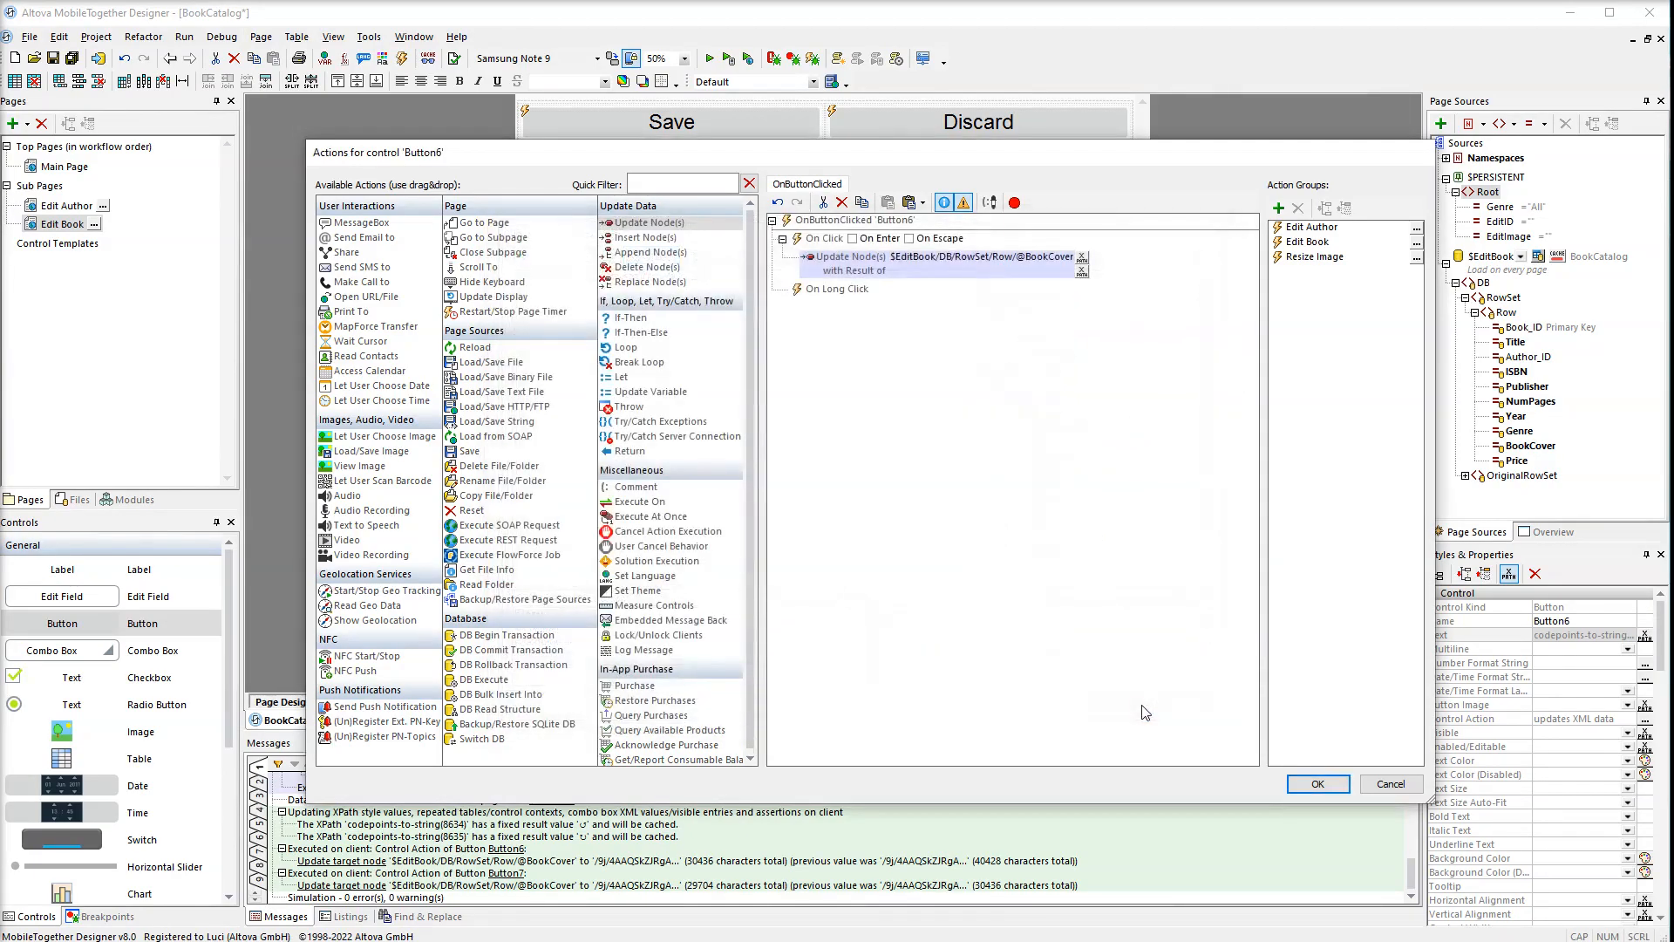
left_click(1083, 272)
type("mt-transform-image($EditBook/DB/RowSet/Row/@BookCover, '100%', -90, 50)")
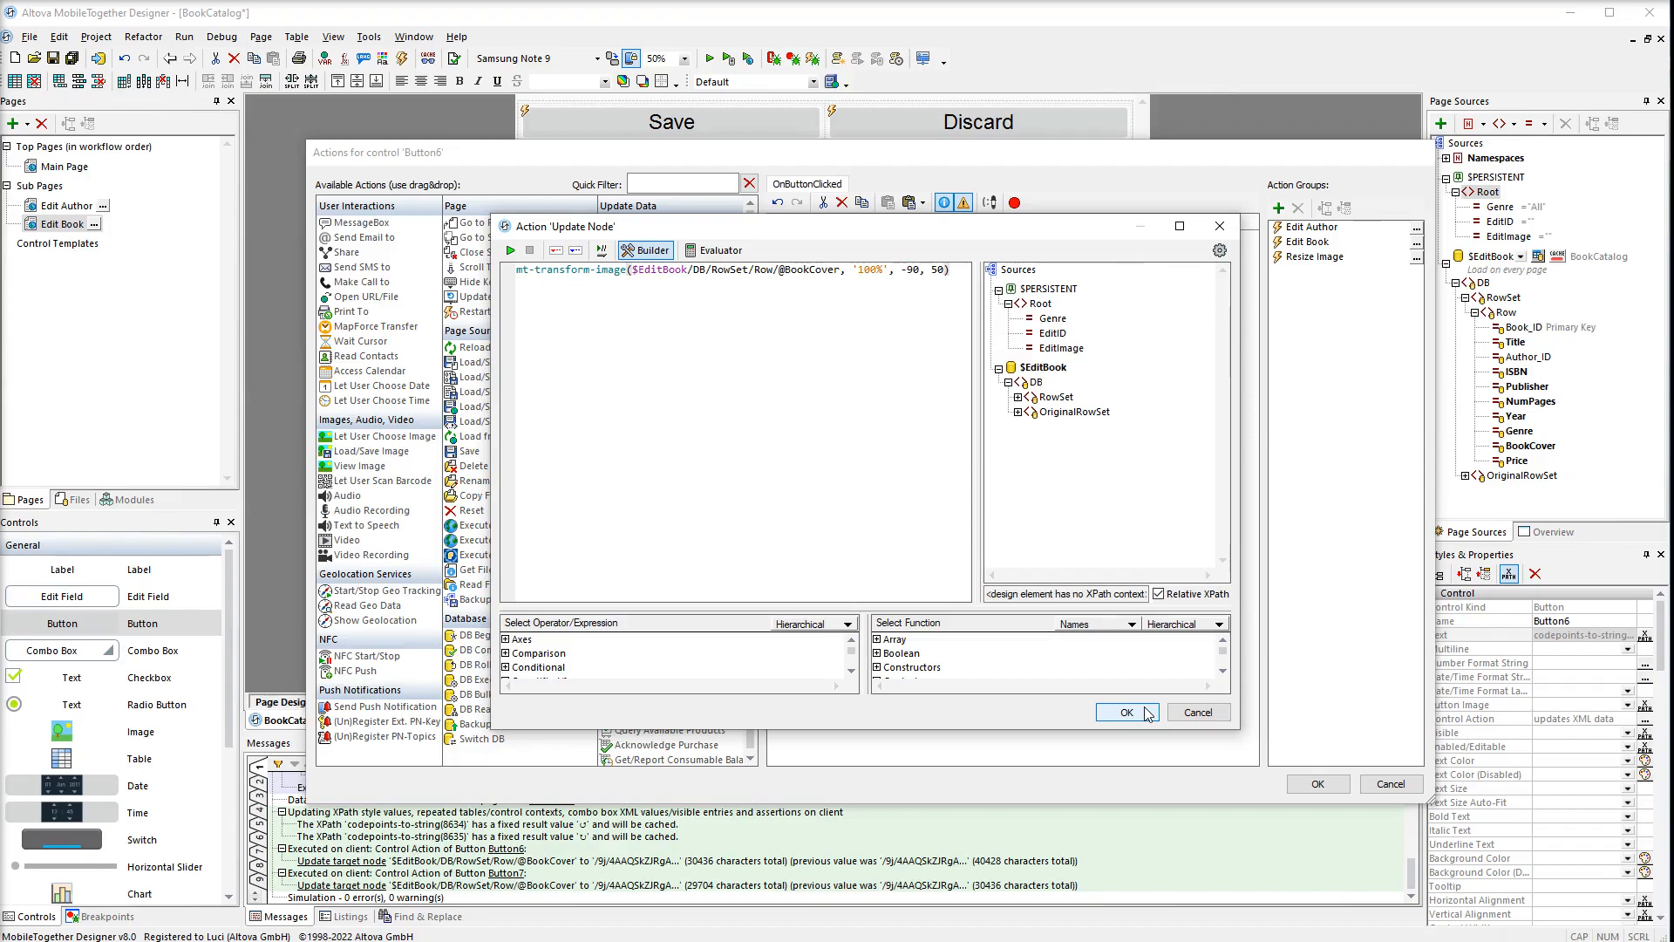
left_click(1126, 713)
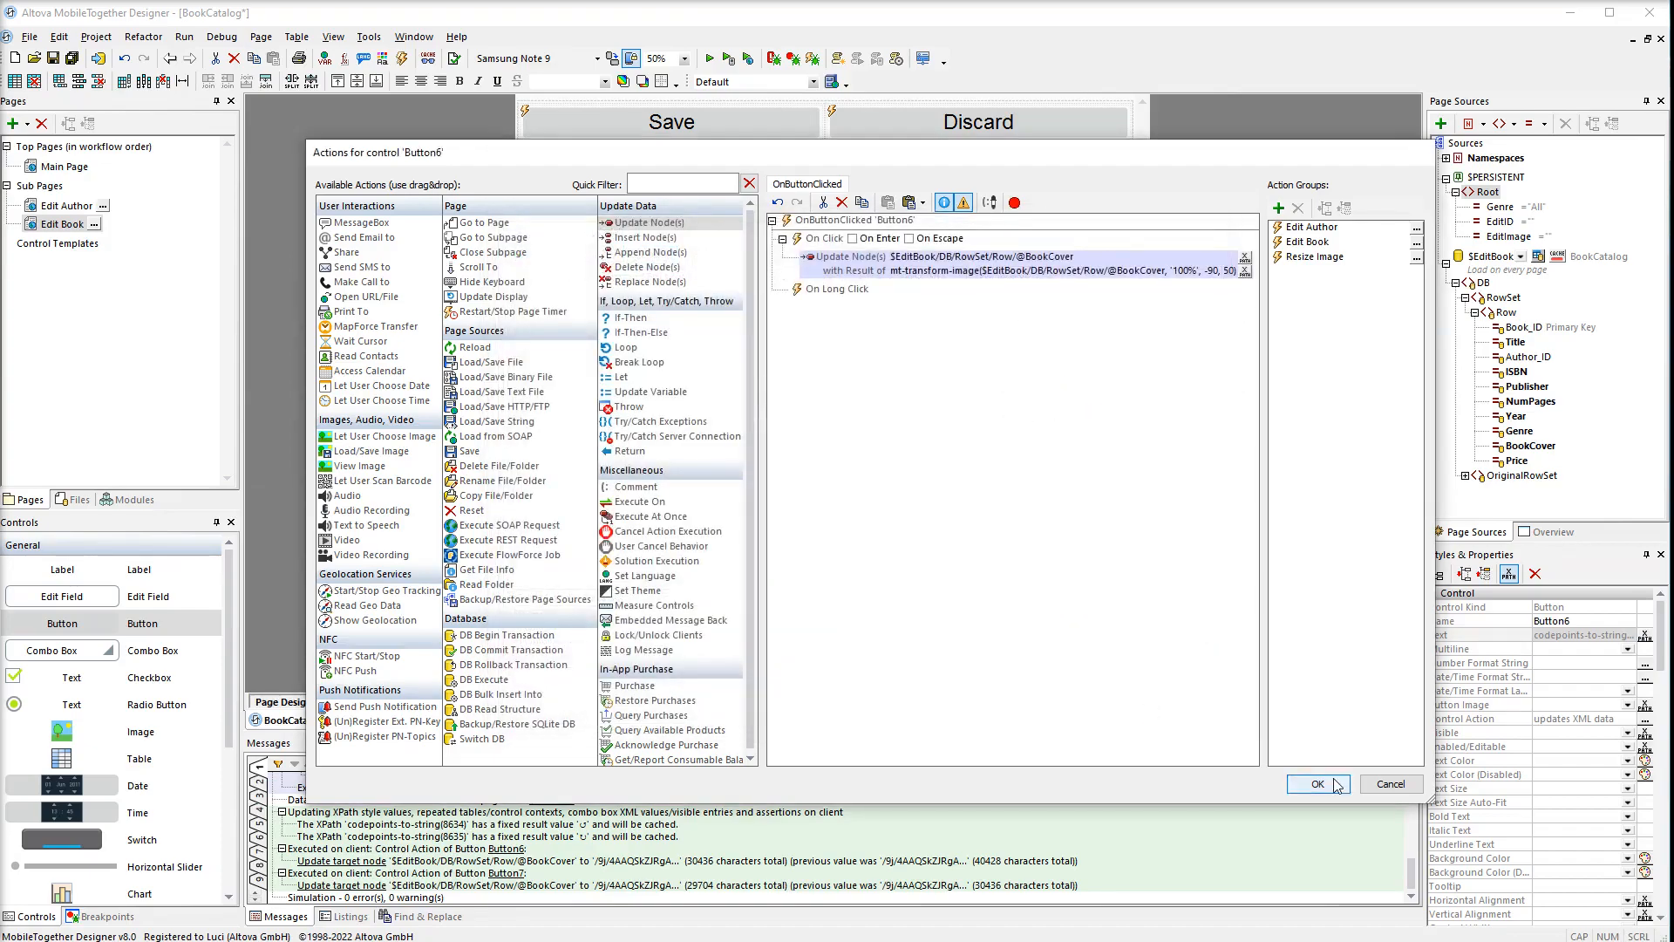
left_click(1317, 784)
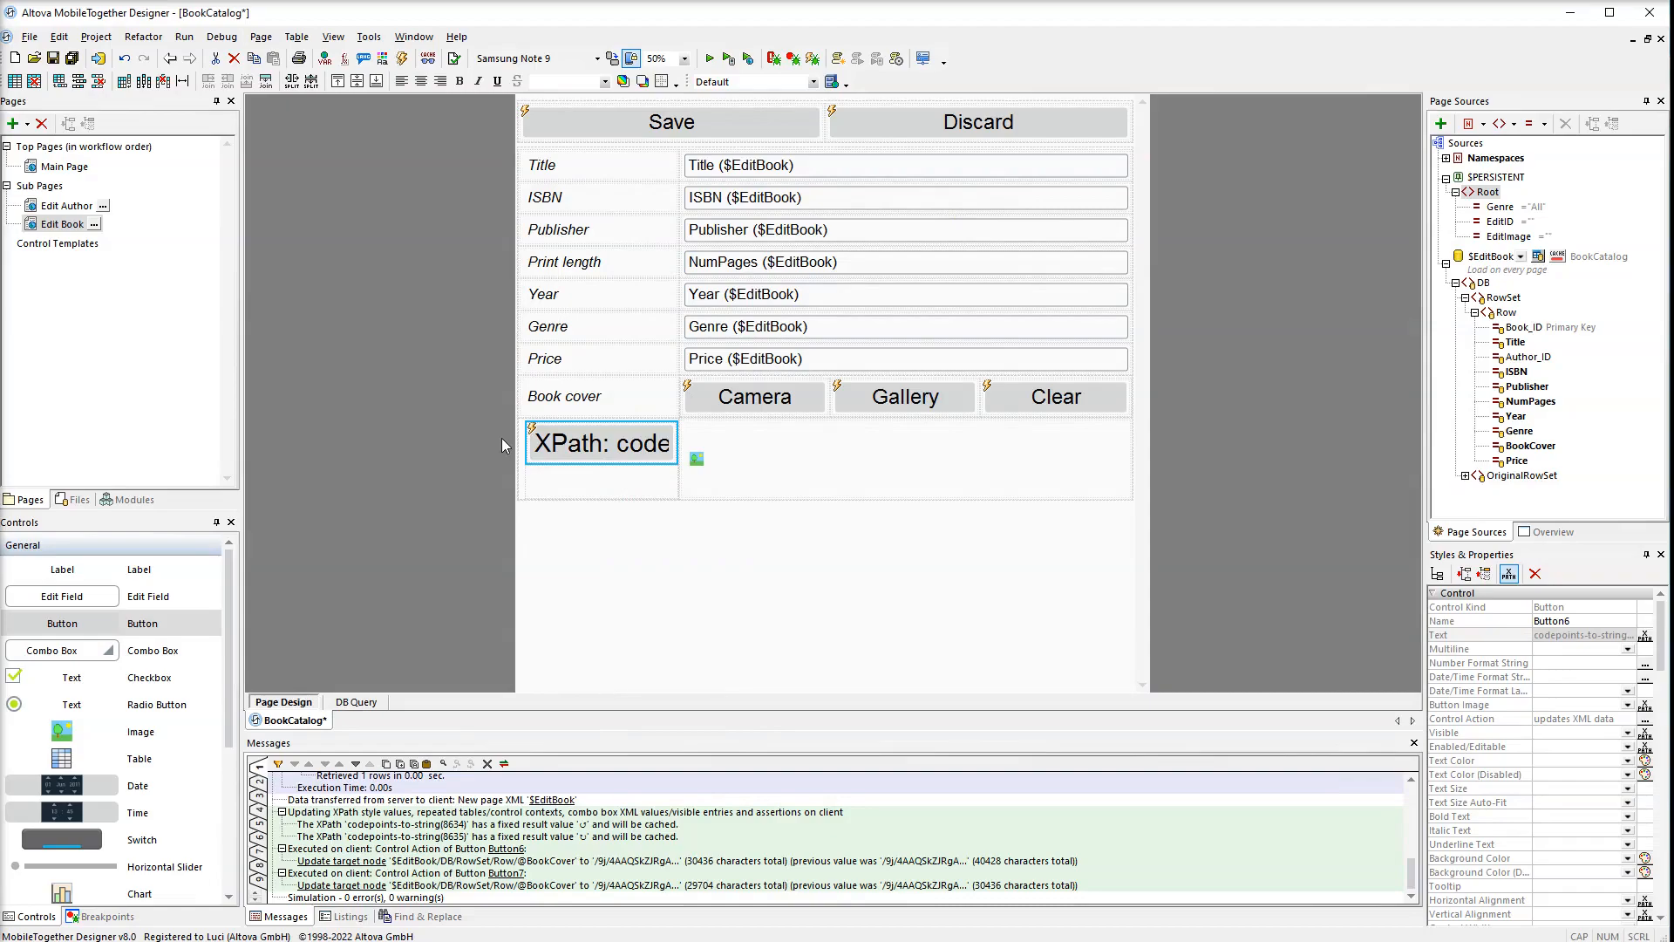
- Copy the rotate button into the empty cell directly below it
right_click(542, 440)
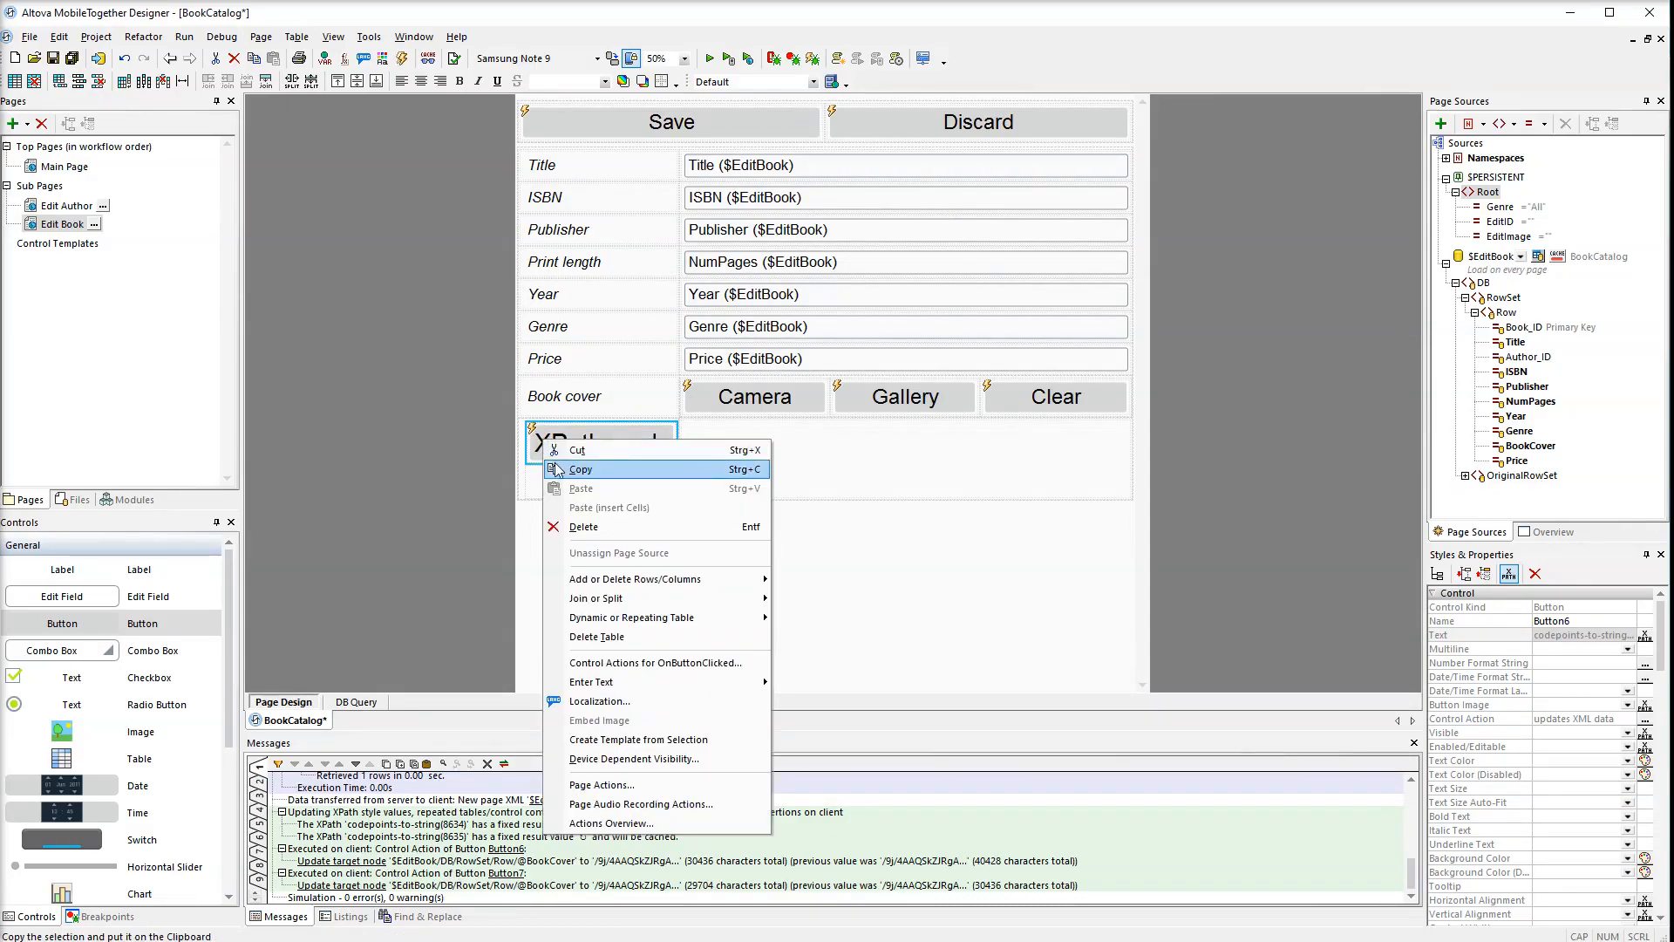
left_click(558, 471)
right_click(559, 479)
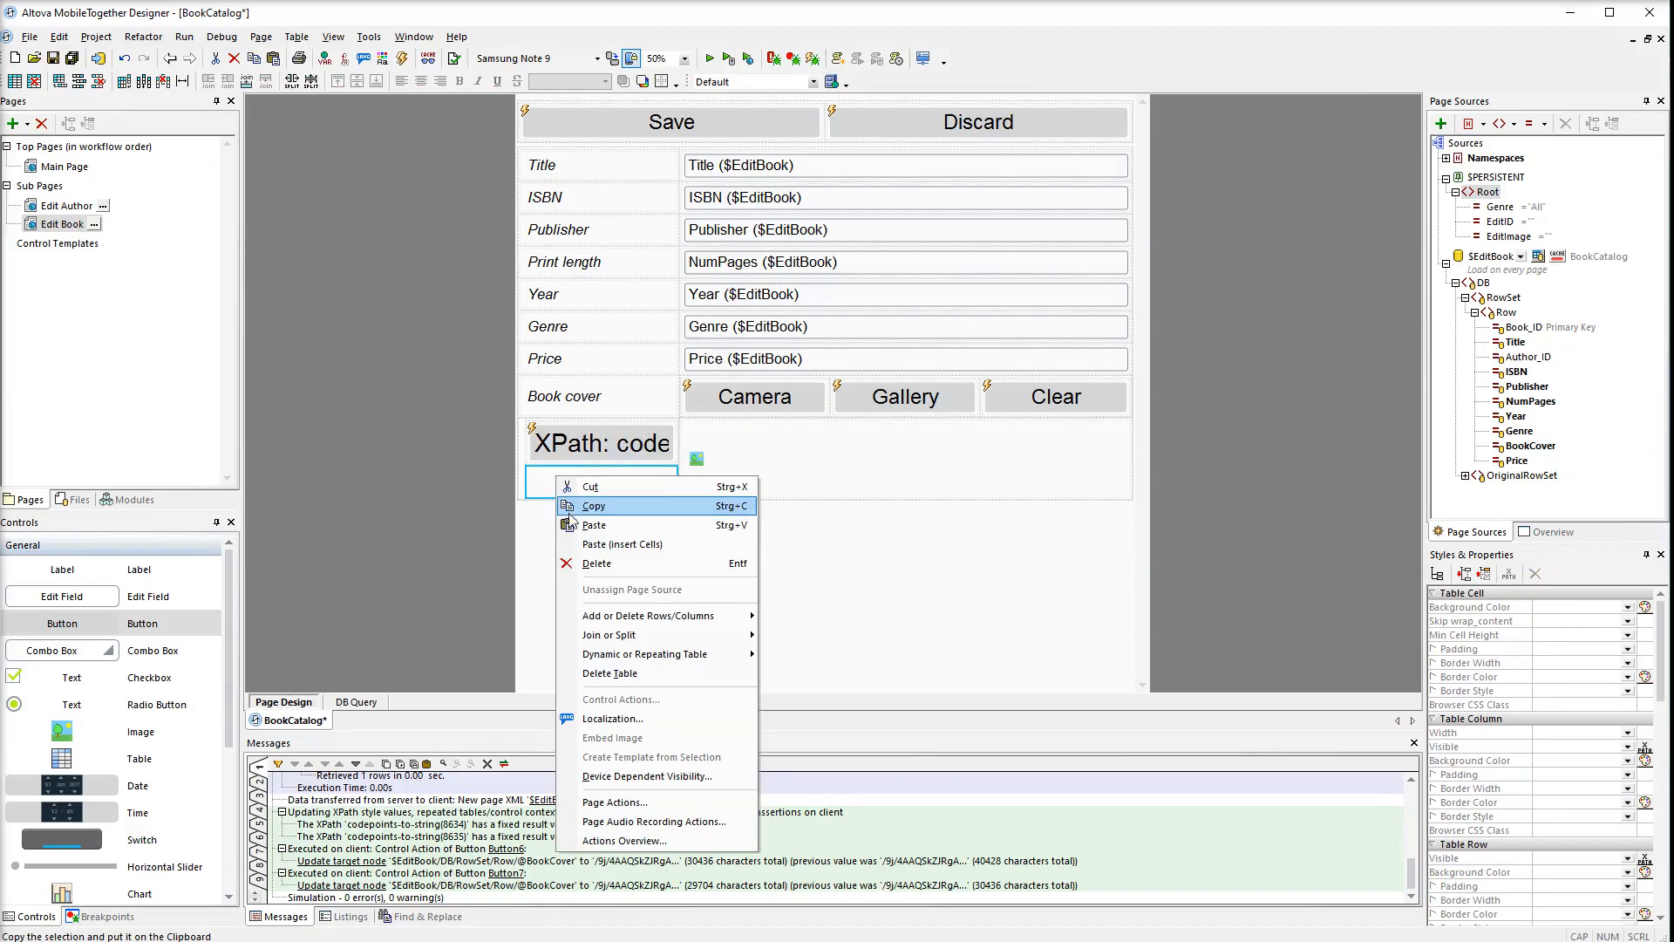
left_click(593, 525)
- Change the copied button's text XPath to codepoints-to-string(8635)
left_click(1646, 638)
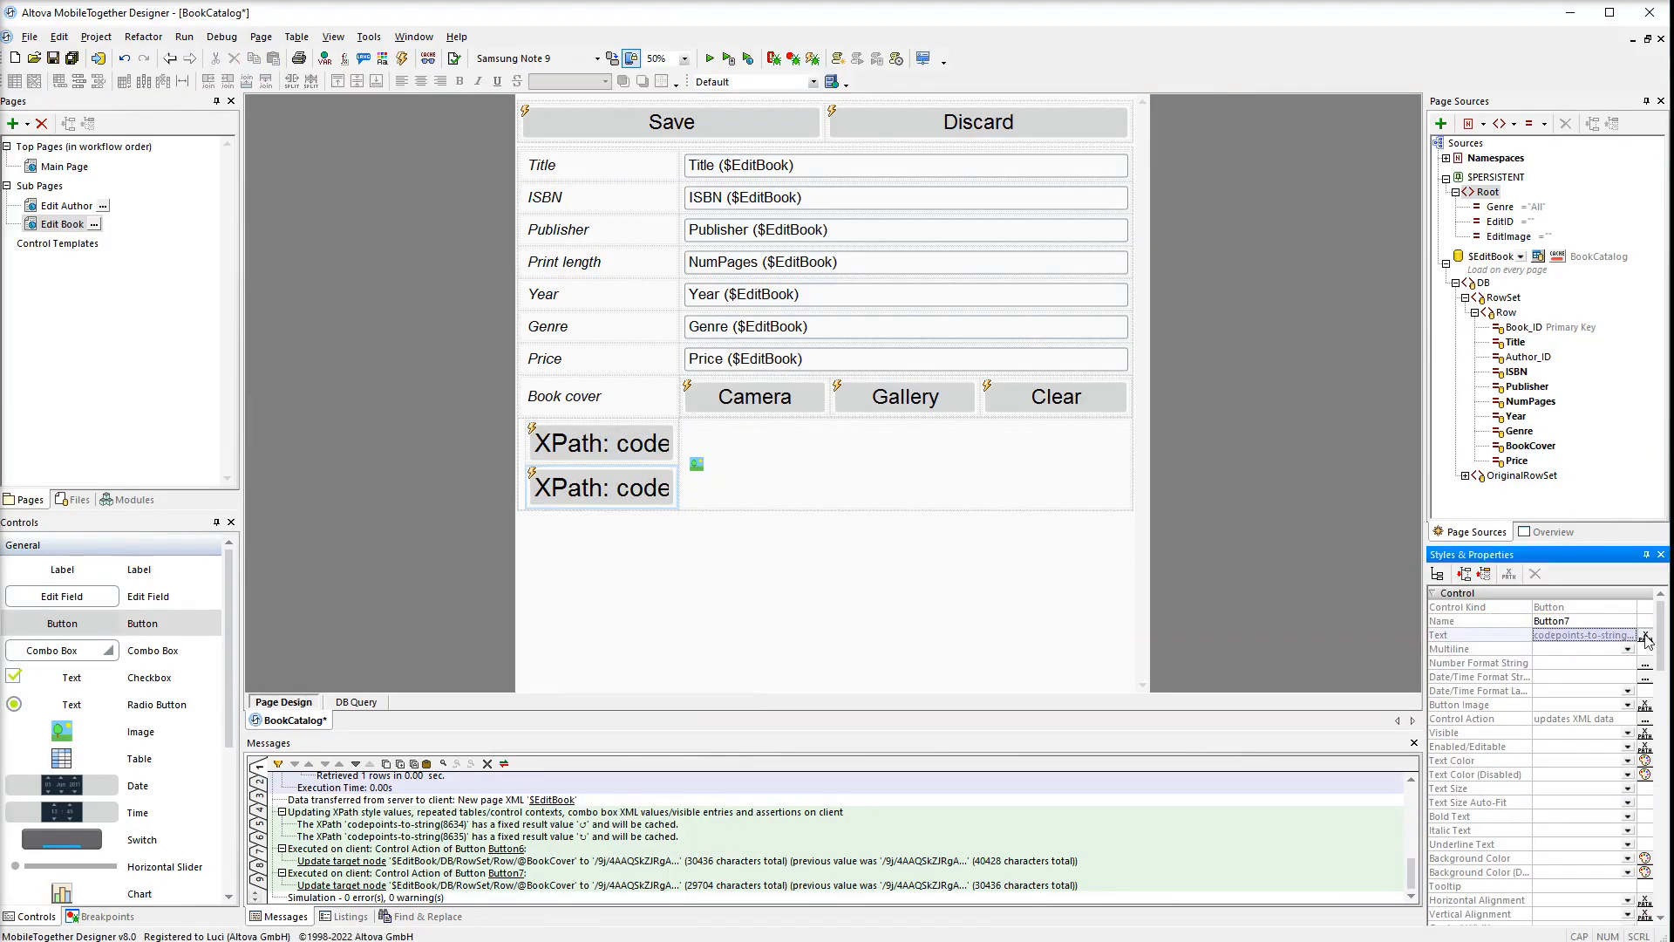
left_click(1646, 638)
key("BackSpace")
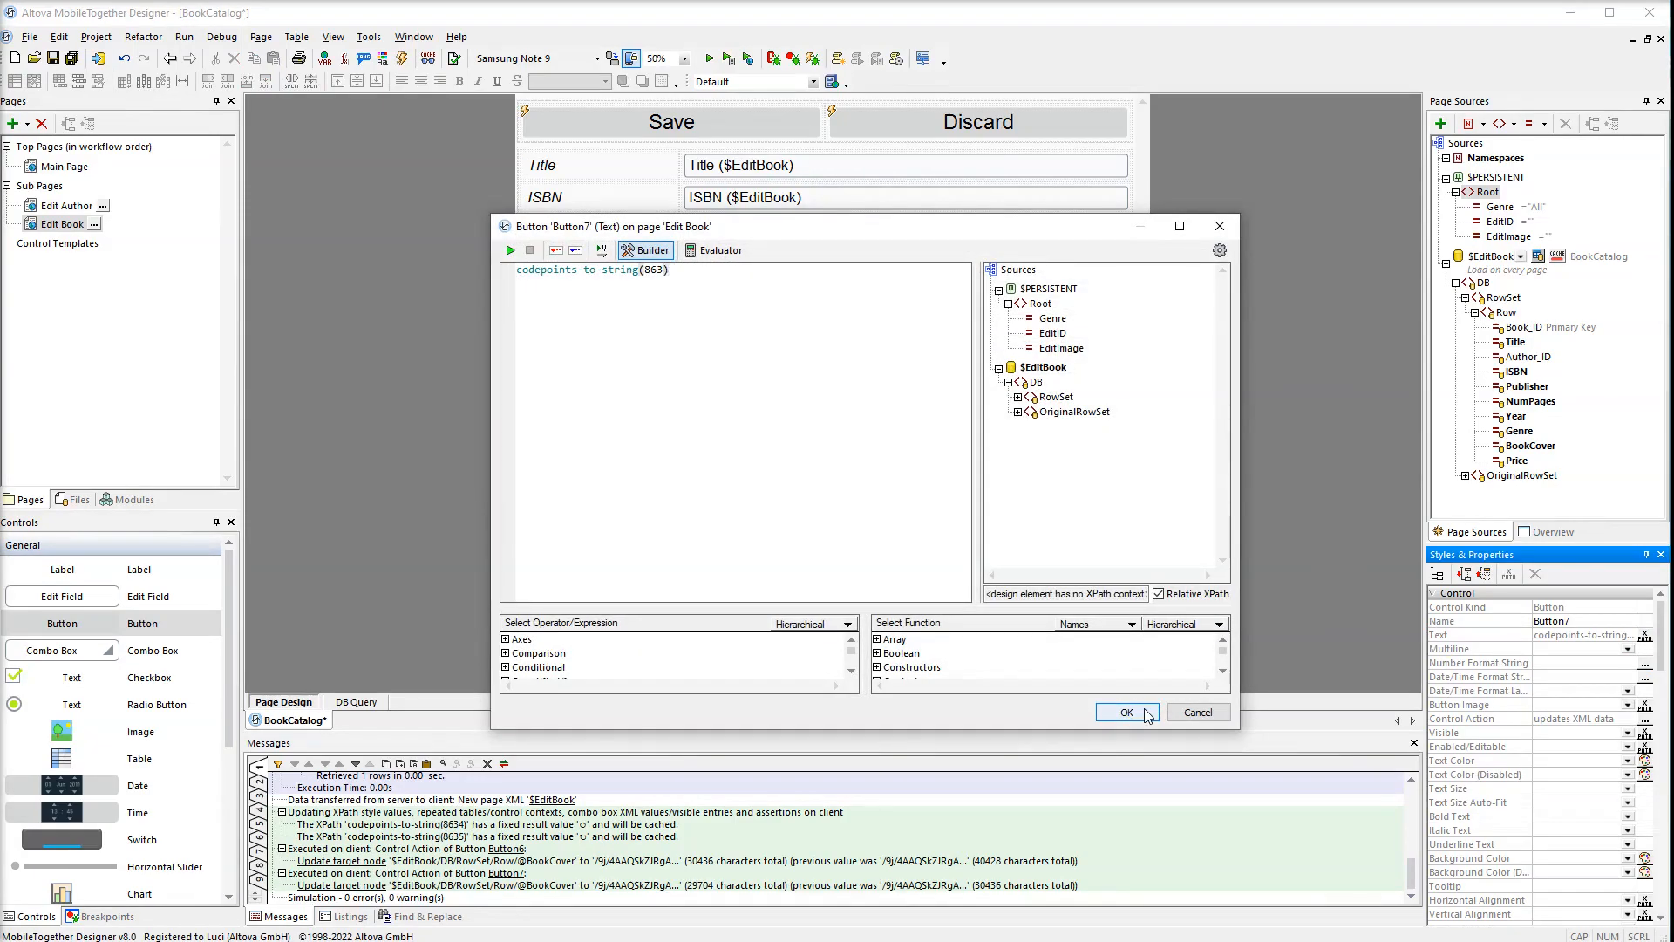
type("5")
left_click(1146, 714)
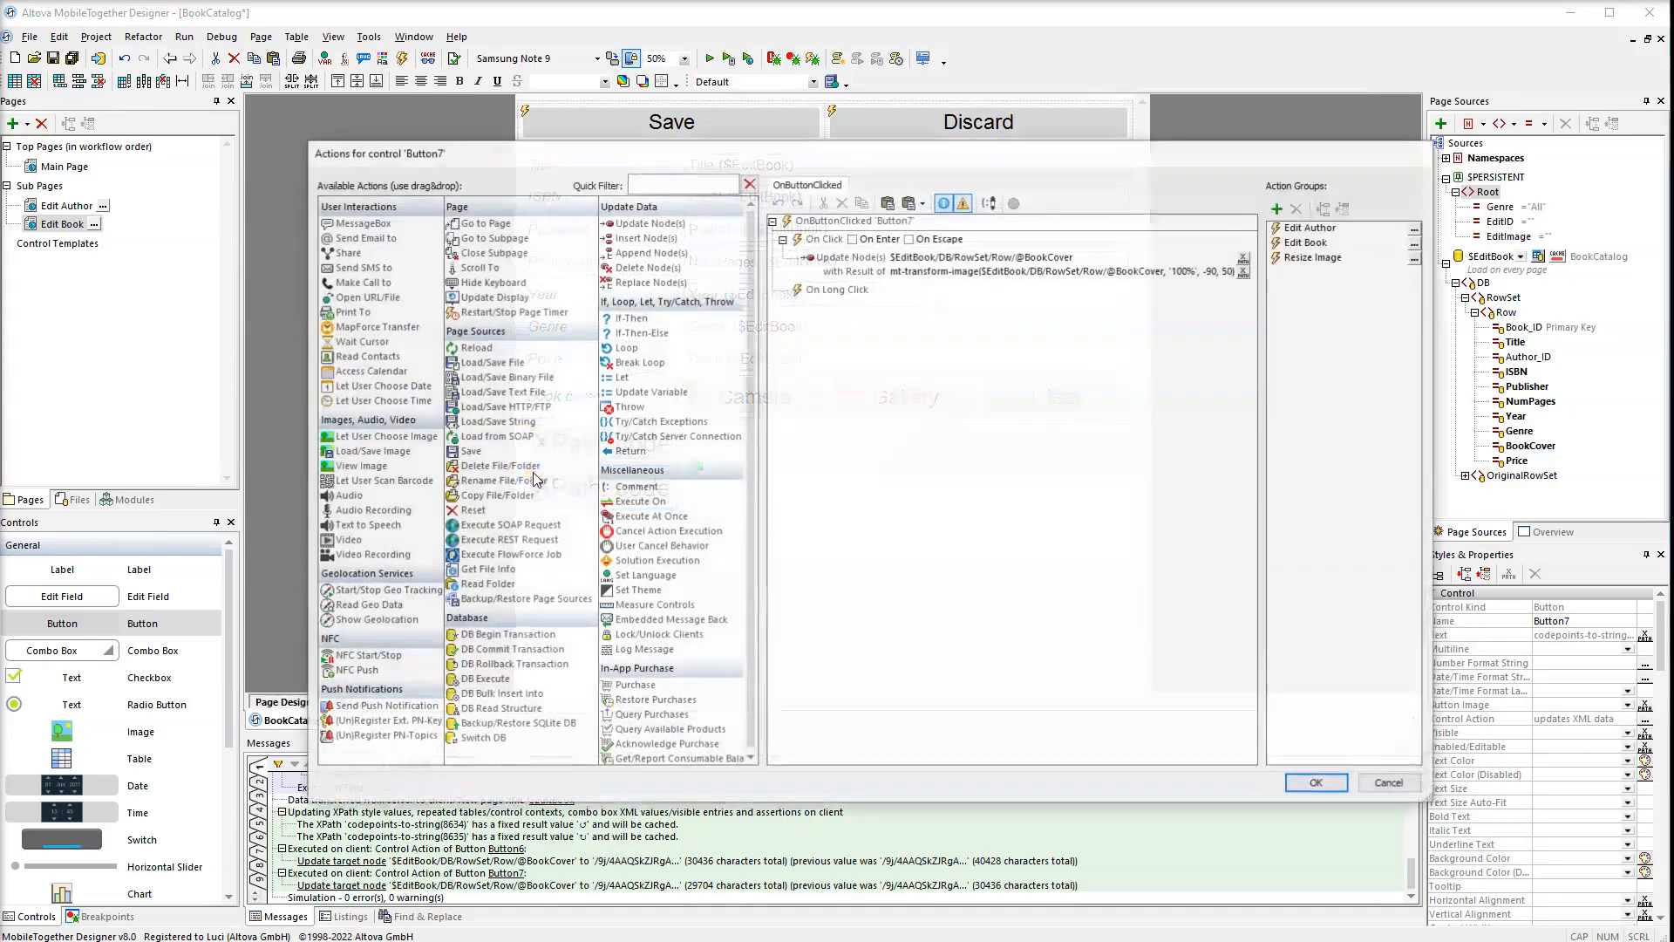
- Change the rotation angle in the copied button's mt-transform-image expression to +90 and accept its actions
left_click(534, 476)
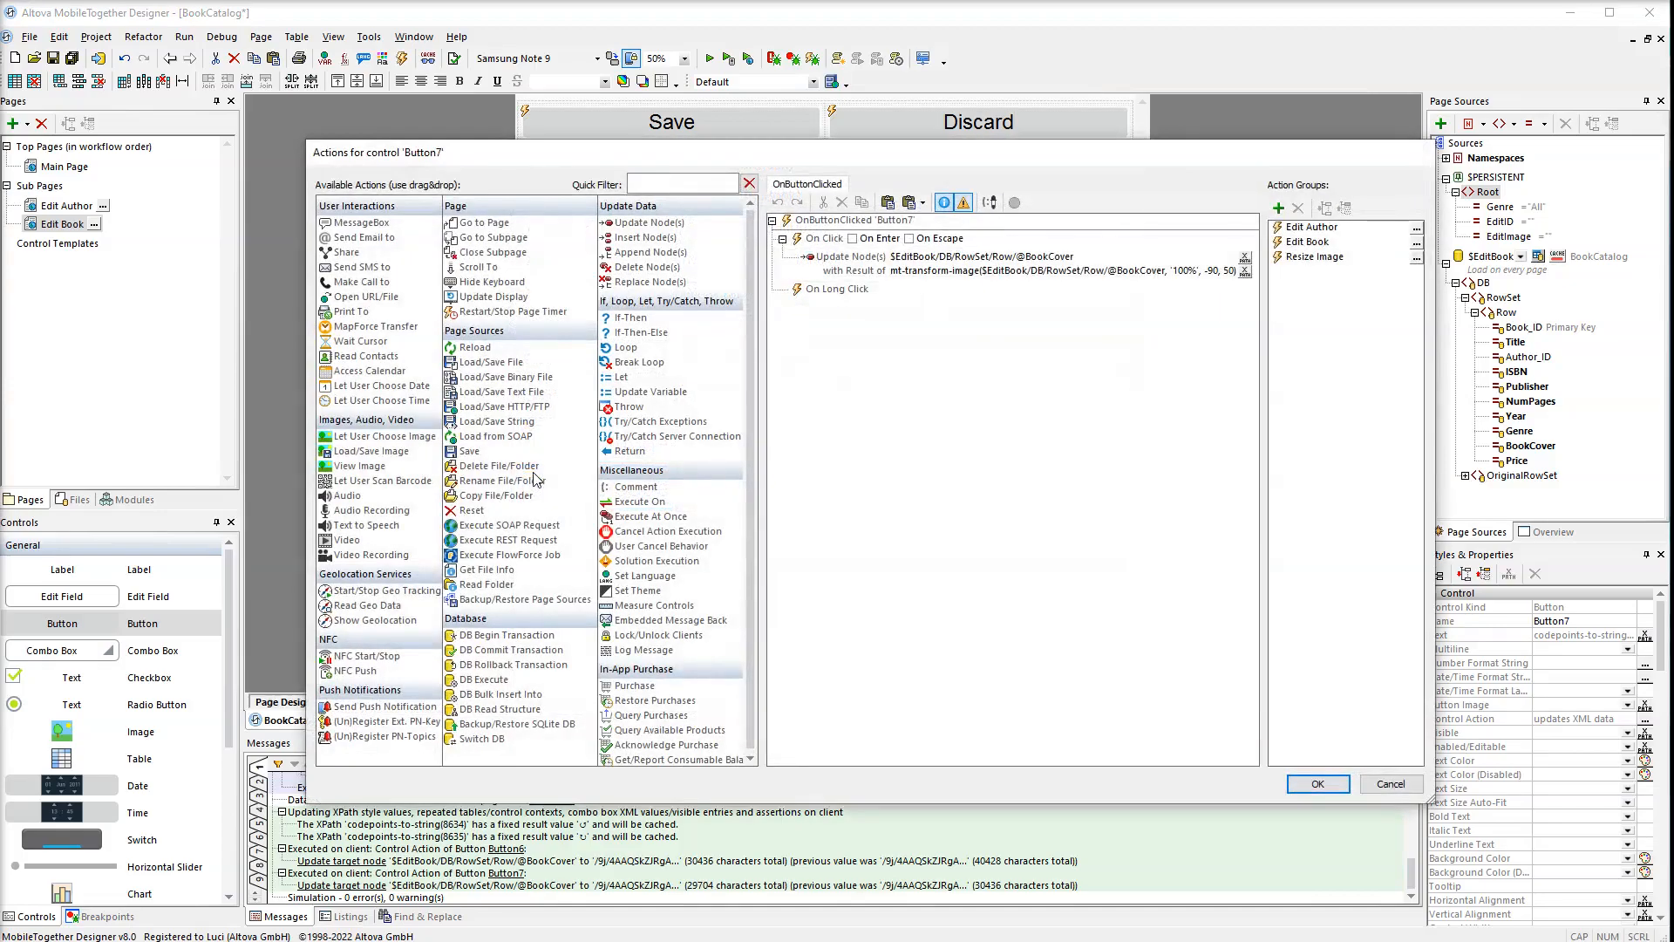
left_click(1246, 271)
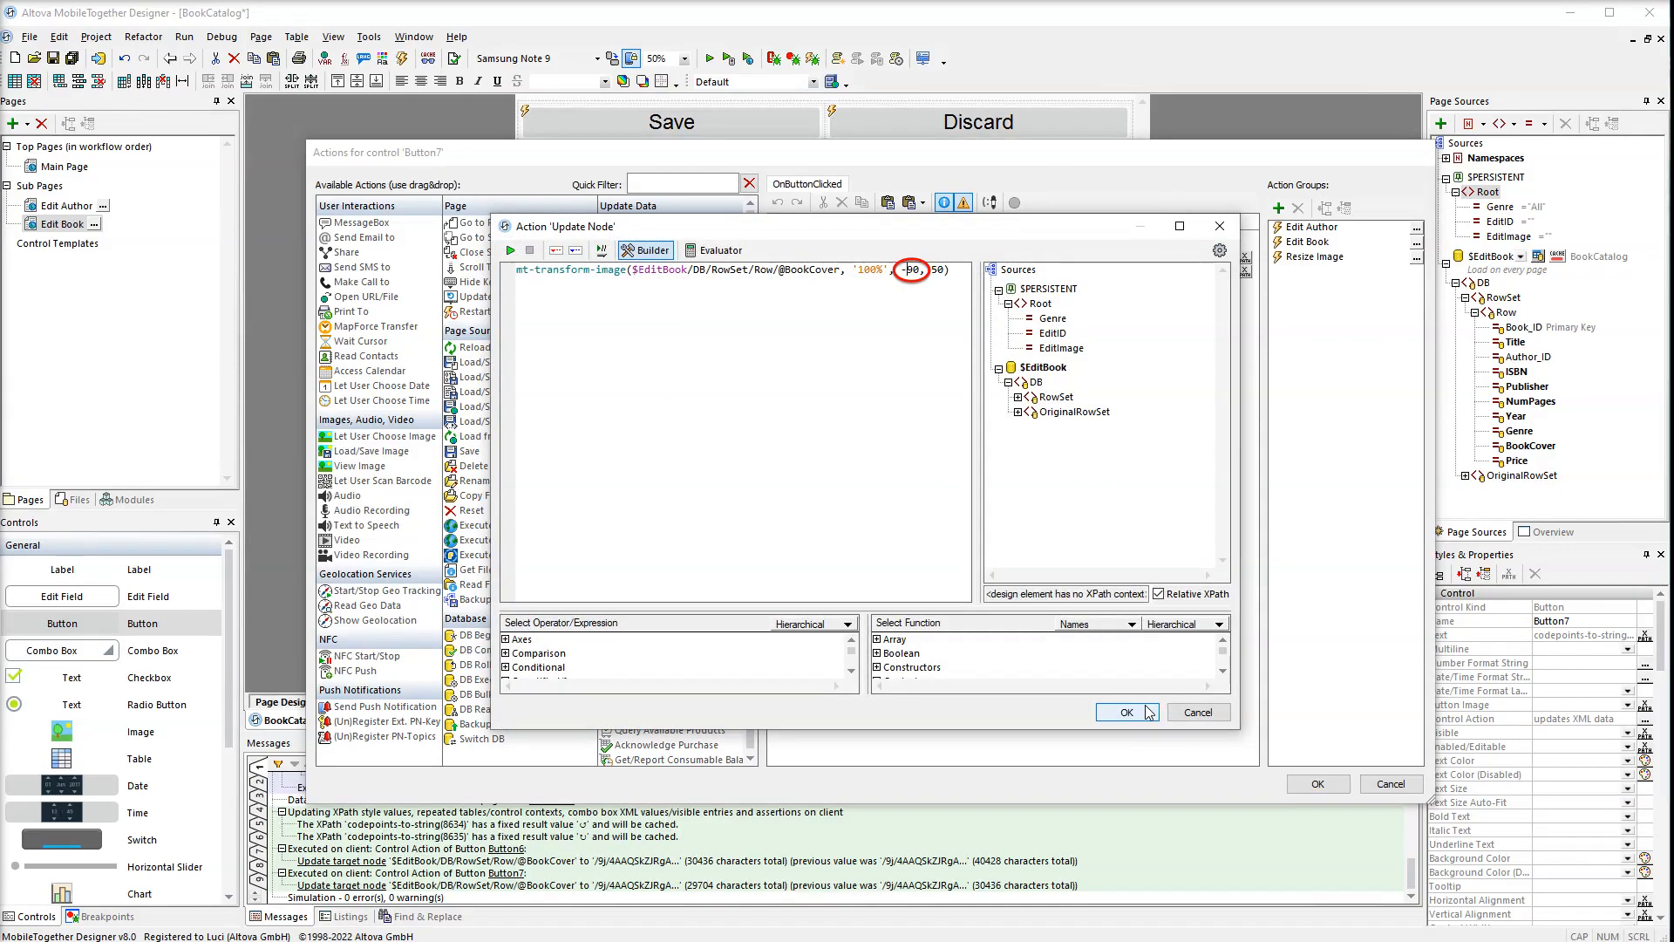
key("BackSpace")
type("+")
left_click(1148, 715)
left_click(1339, 784)
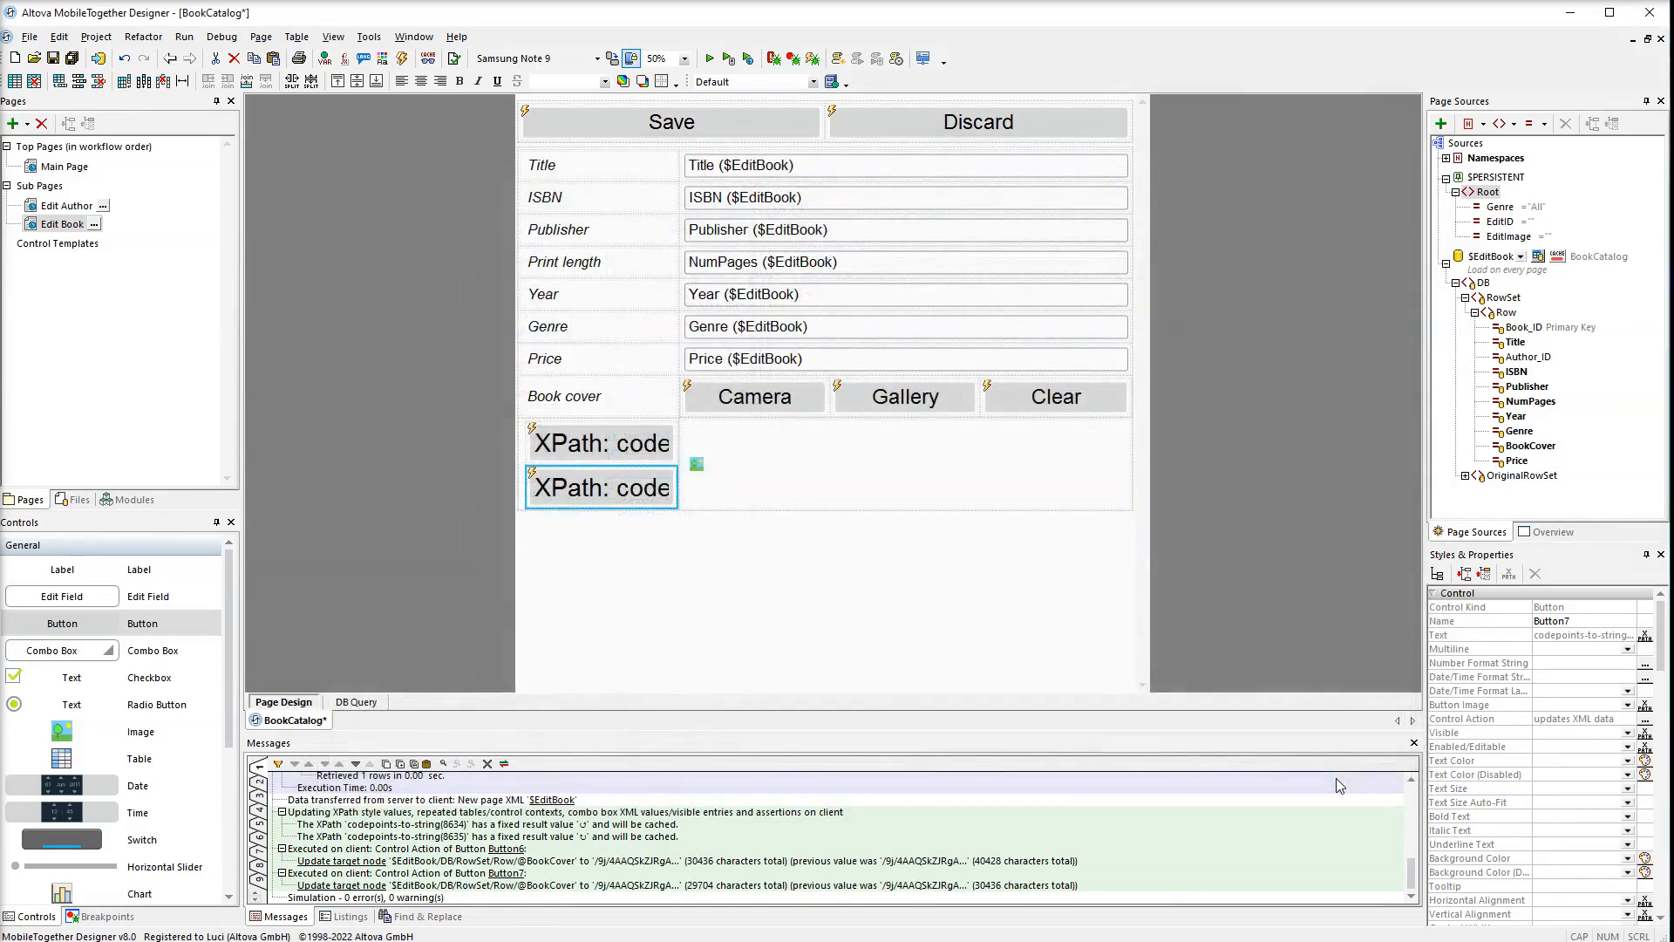
- Simulate the app, open Death on the Nile for editing, and rotate its cover counterclockwise and back clockwise
key("F5")
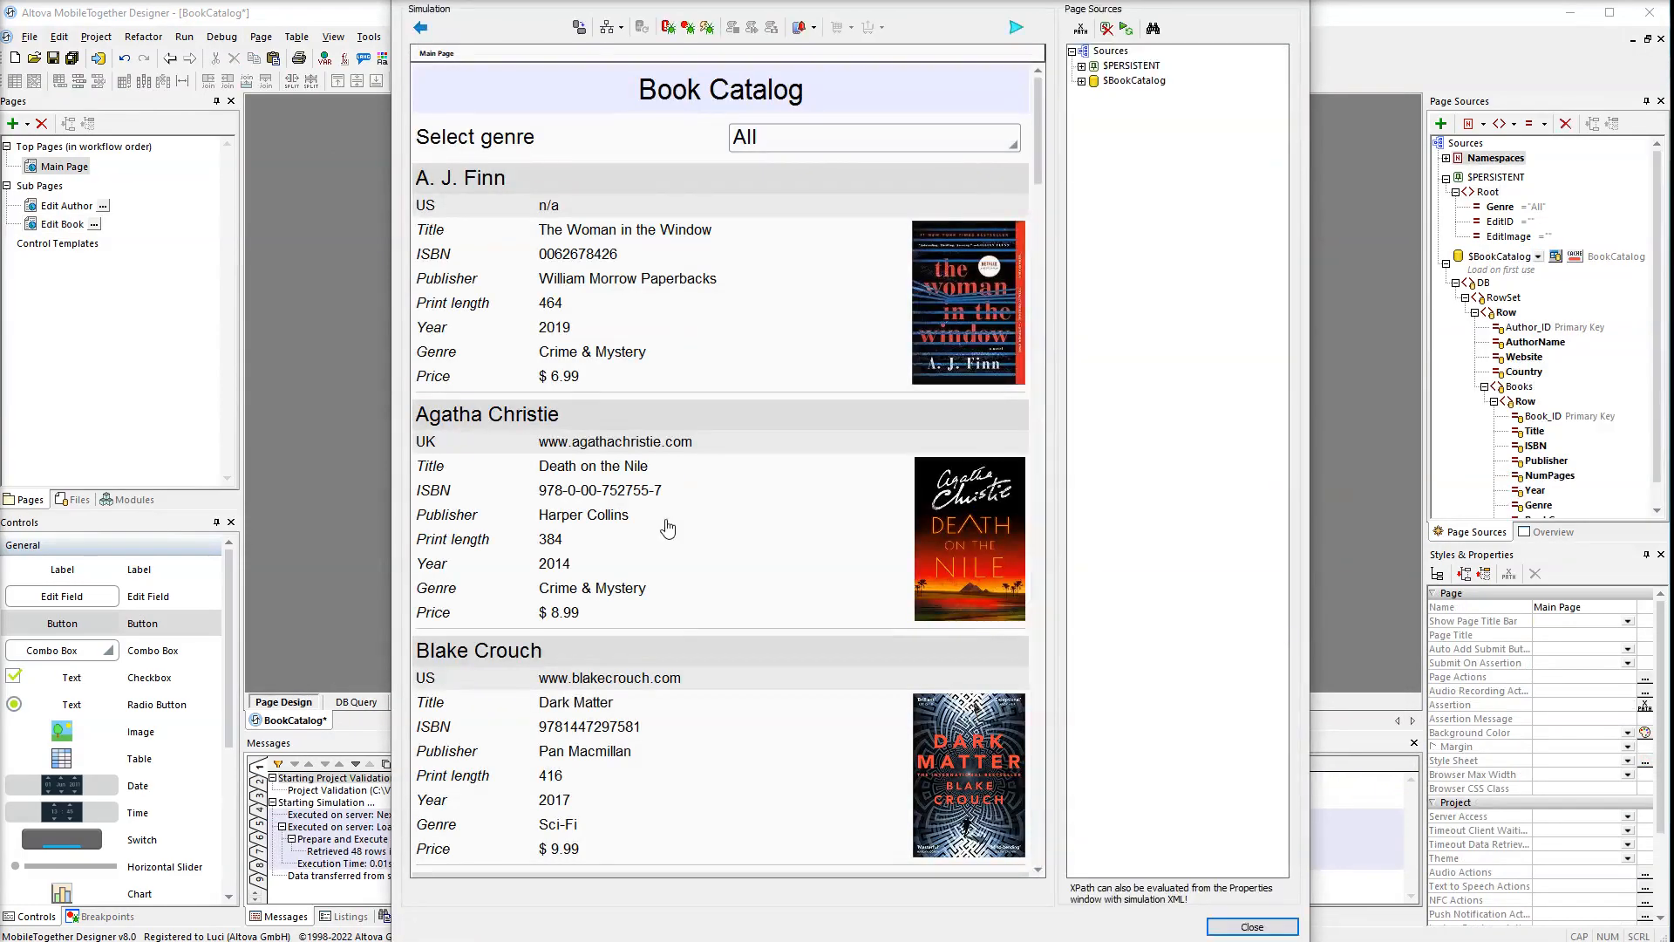
left_click(668, 526)
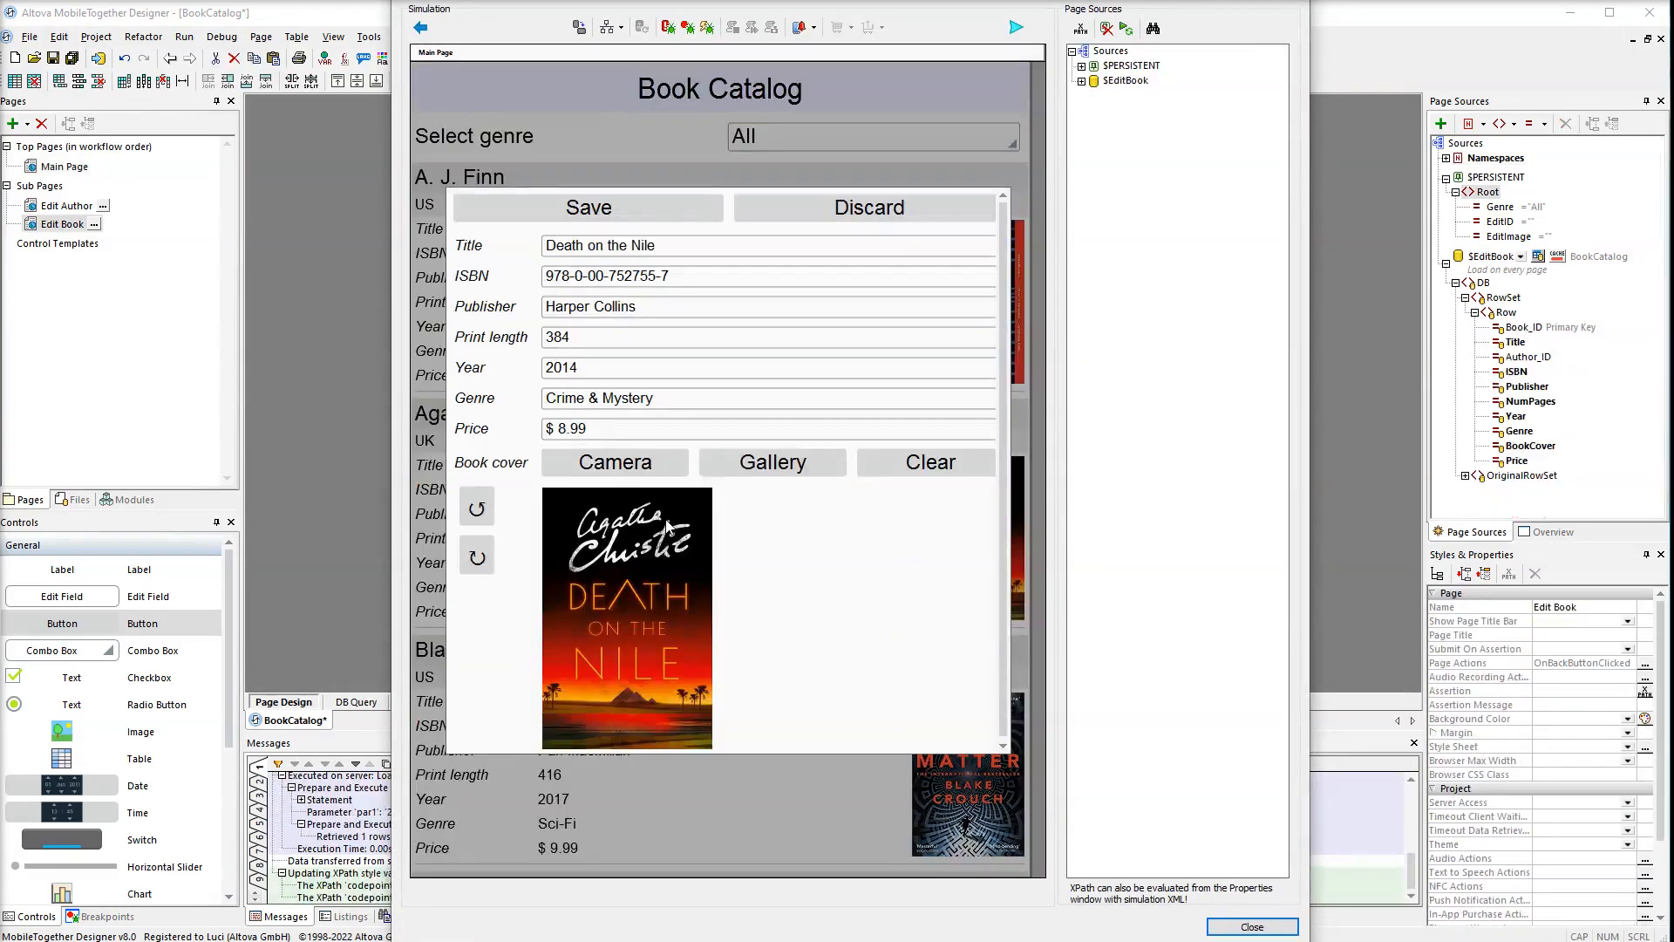
left_click(491, 511)
left_click(481, 549)
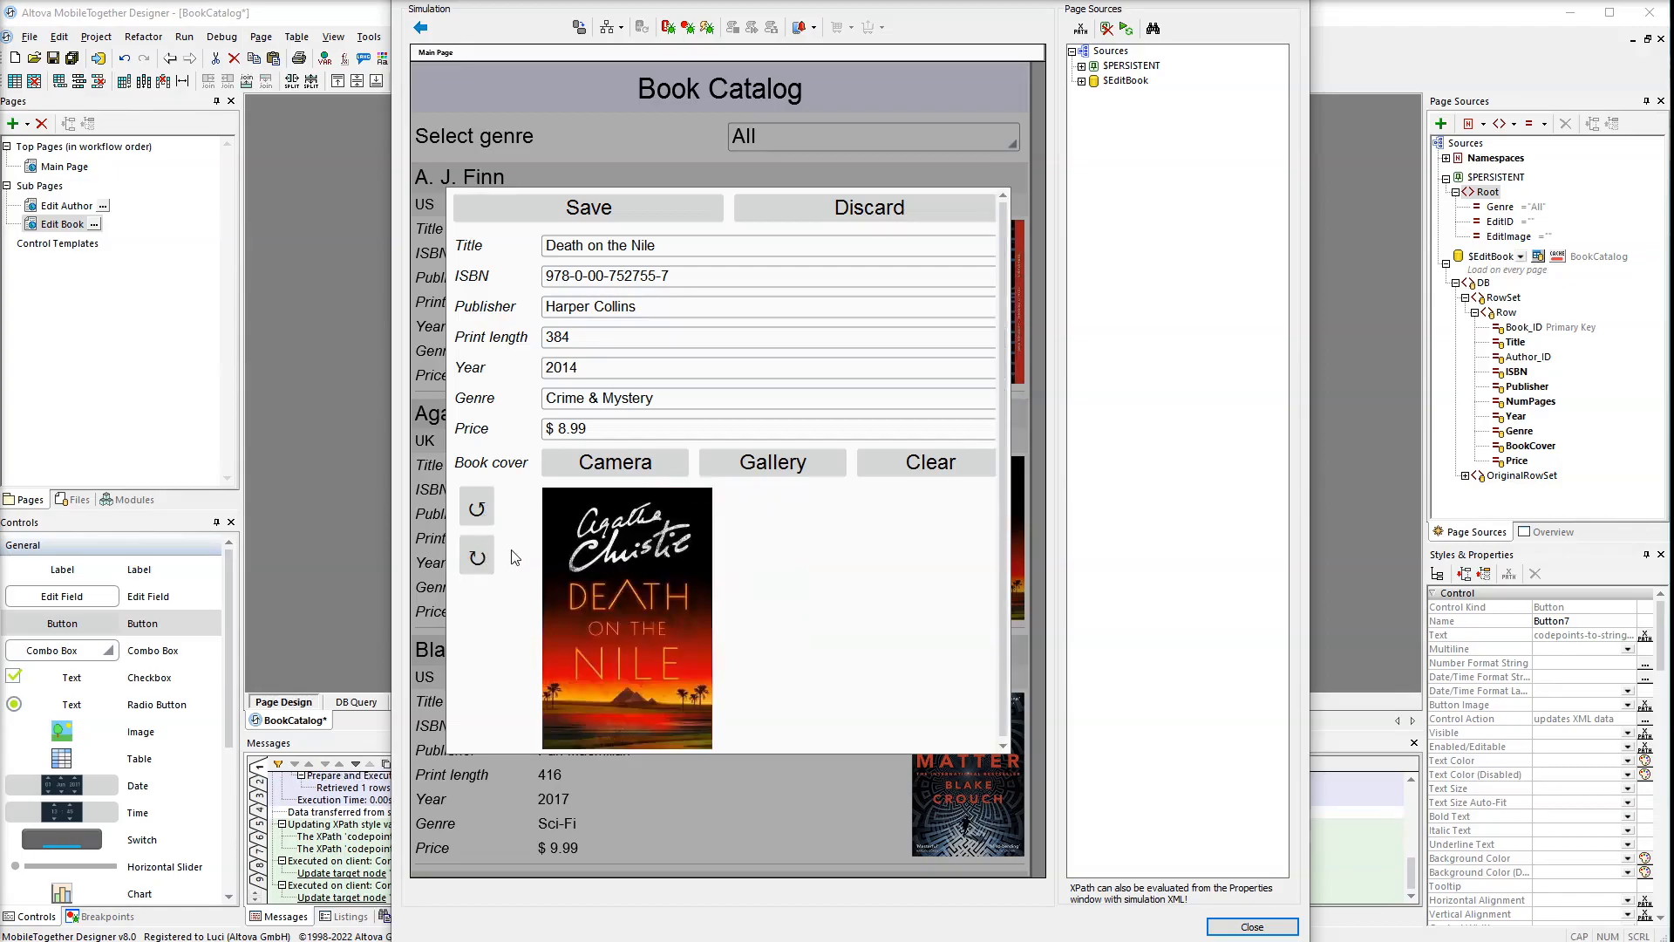